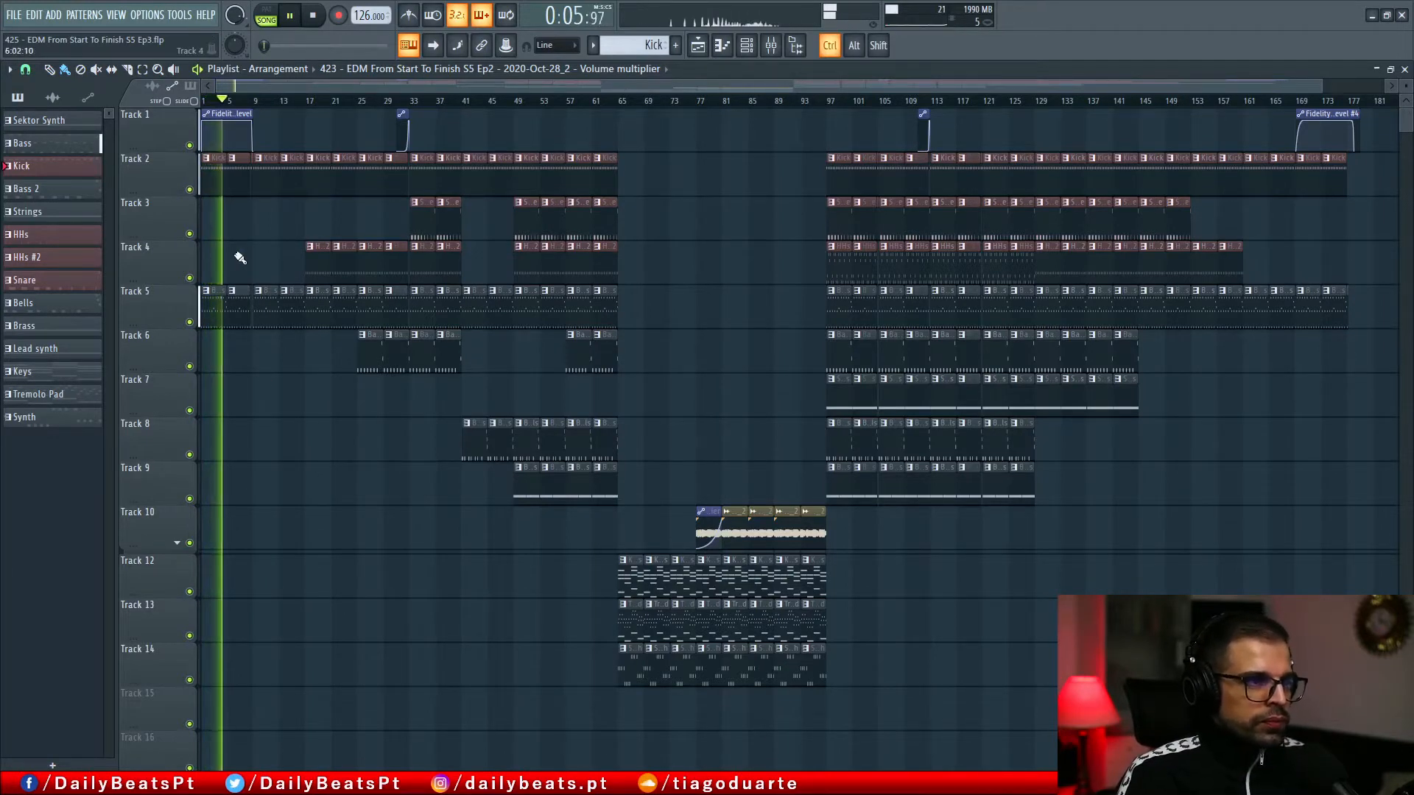
Step: Listen to the arrangement from the intro to about bar 33 and examine how the drum and bass layers enter
scroll(237, 259, "up", 5)
scroll(346, 262, "up", 1)
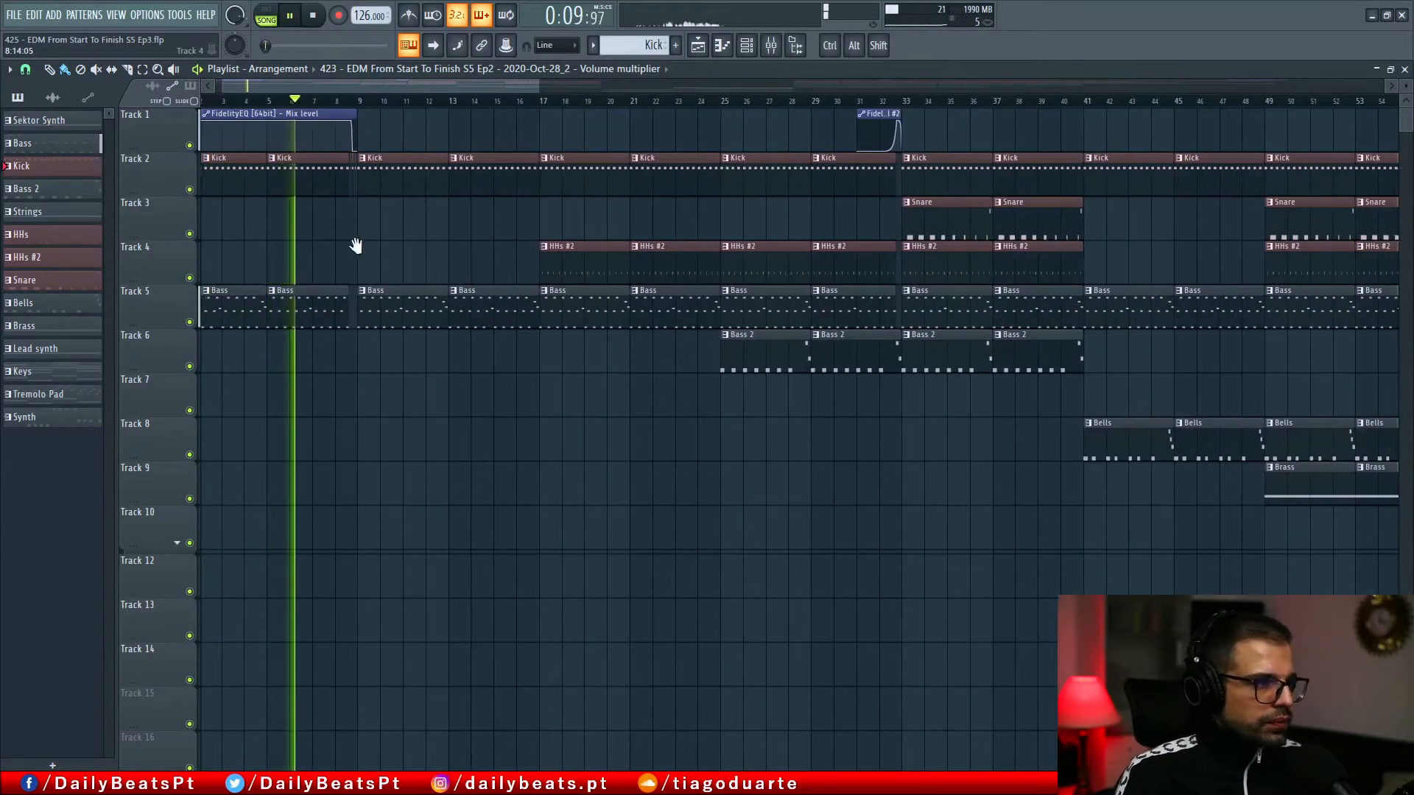
scroll(404, 253, "left", 1)
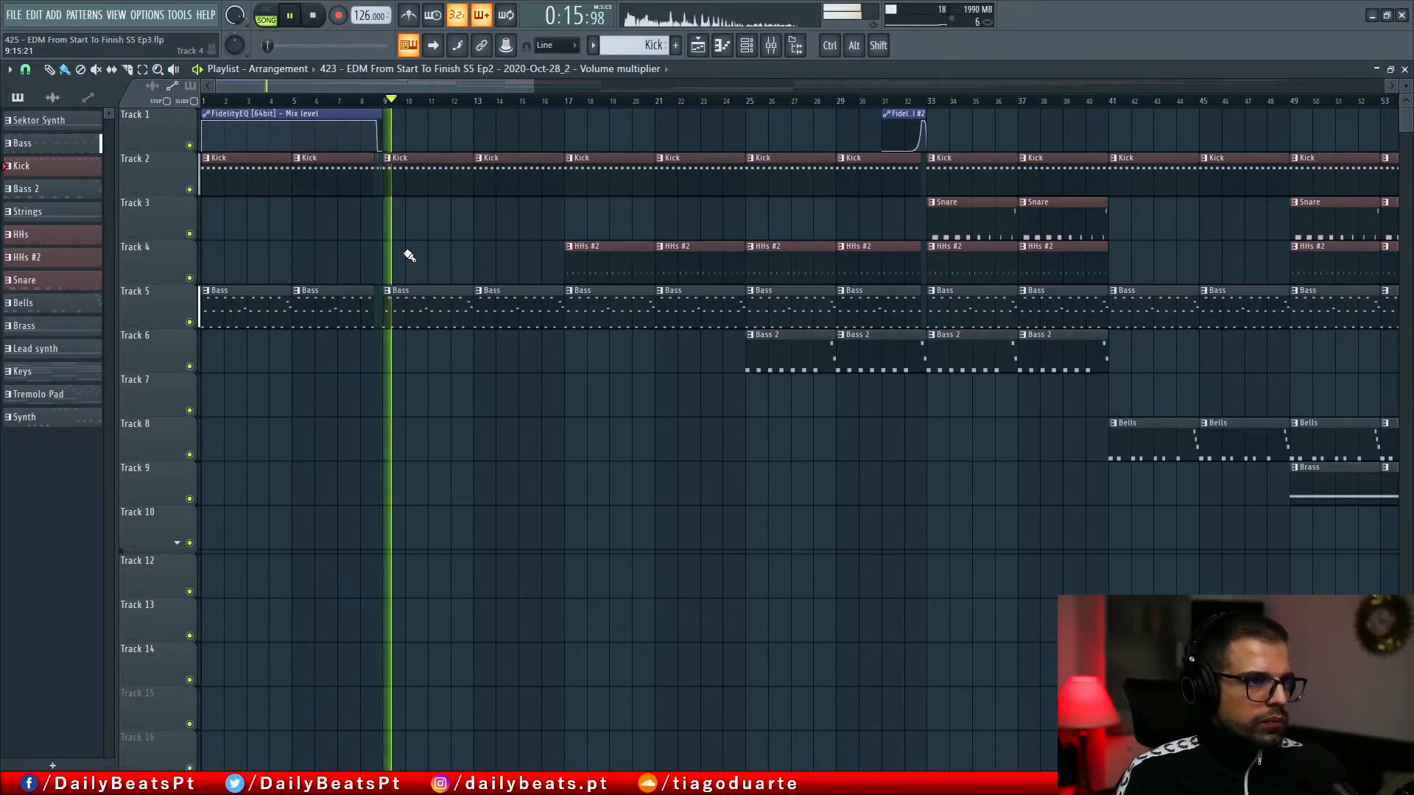
scroll(410, 256, "down", 3)
scroll(407, 256, "down", 2)
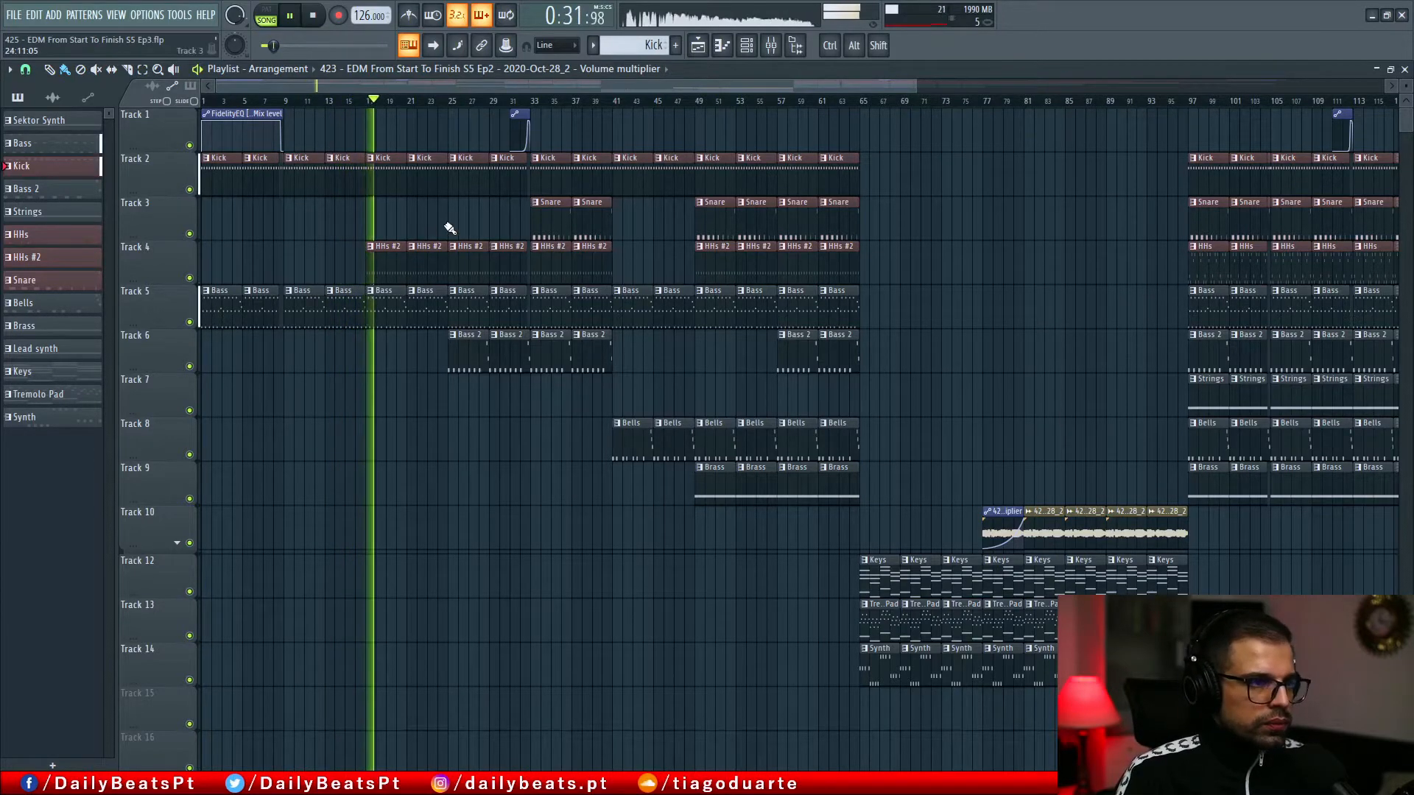
scroll(452, 217, "up", 1)
left_click_drag(492, 208, 416, 235)
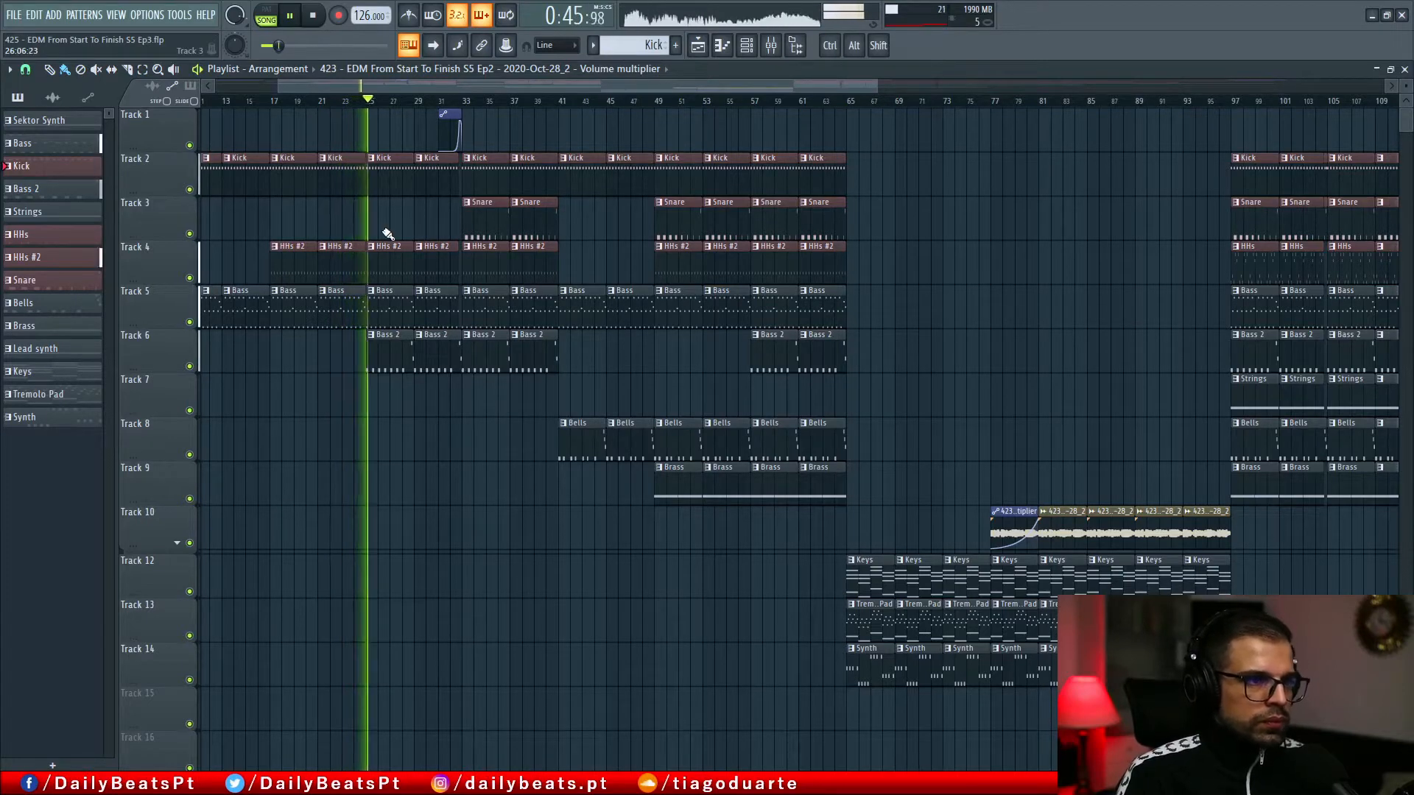
scroll(388, 234, "up", 2)
scroll(435, 230, "right", 1)
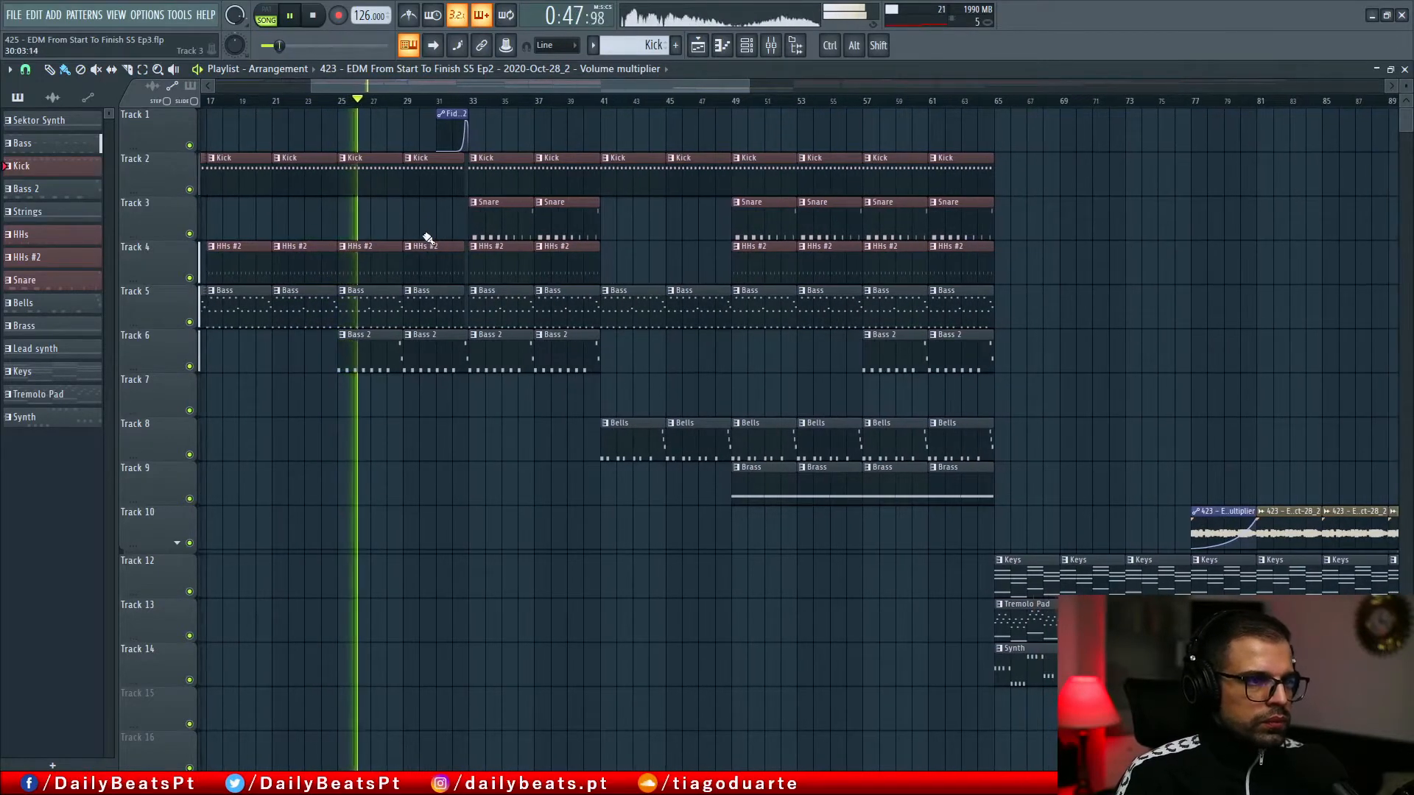
scroll(465, 234, "down", 3)
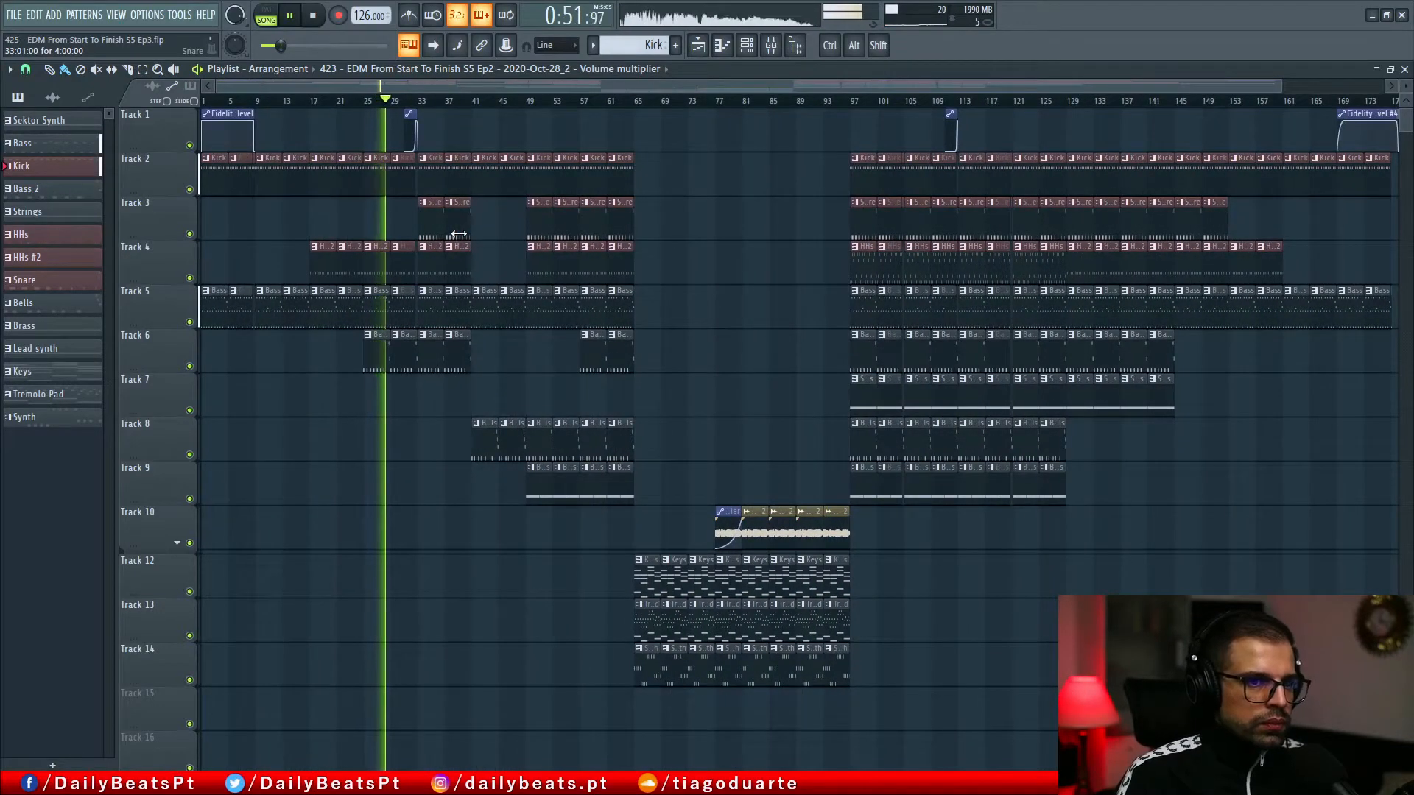
scroll(458, 234, "up", 2)
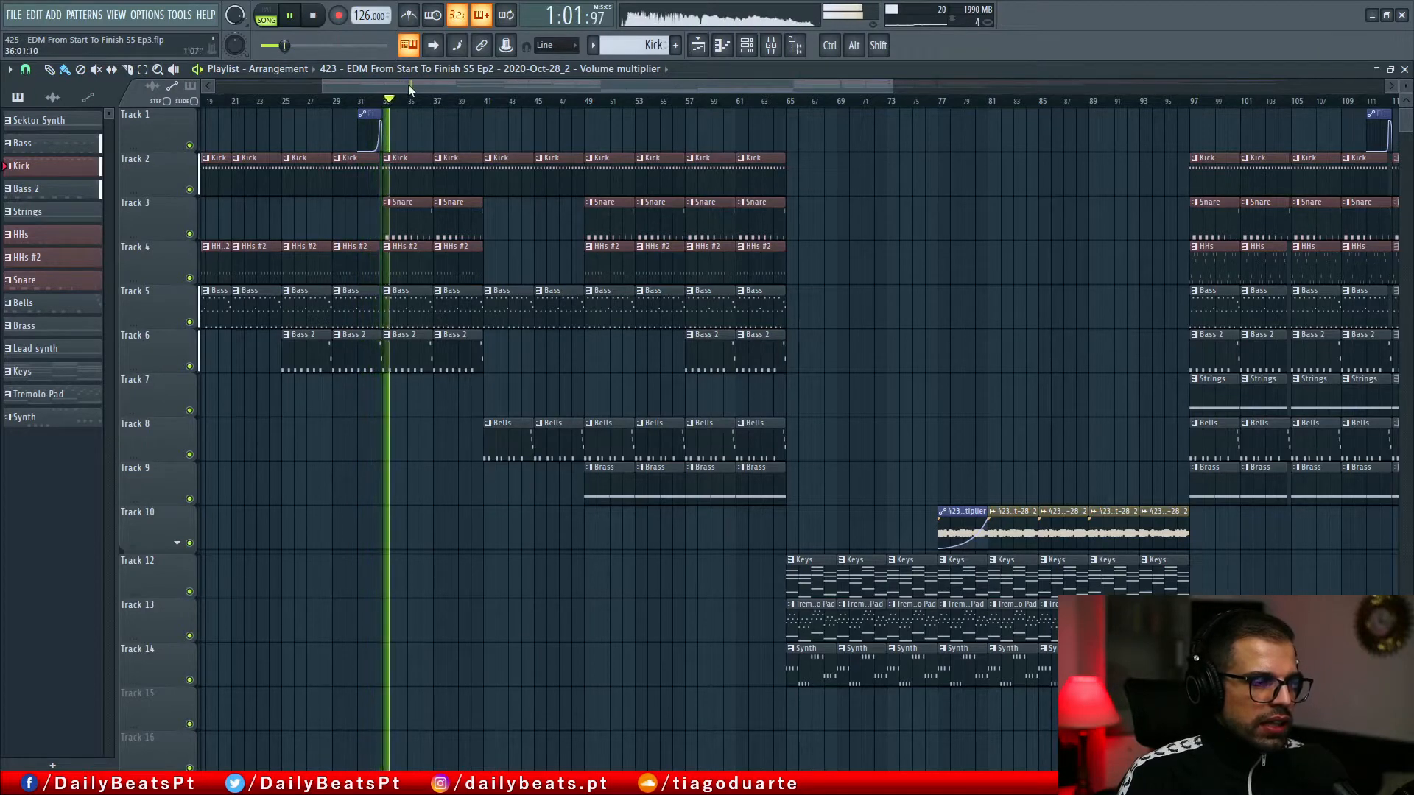
Step: Listen to the second drop from about bar 97, compare it with the section before the breakdown, and stop playback
left_click_drag(317, 112, 515, 192)
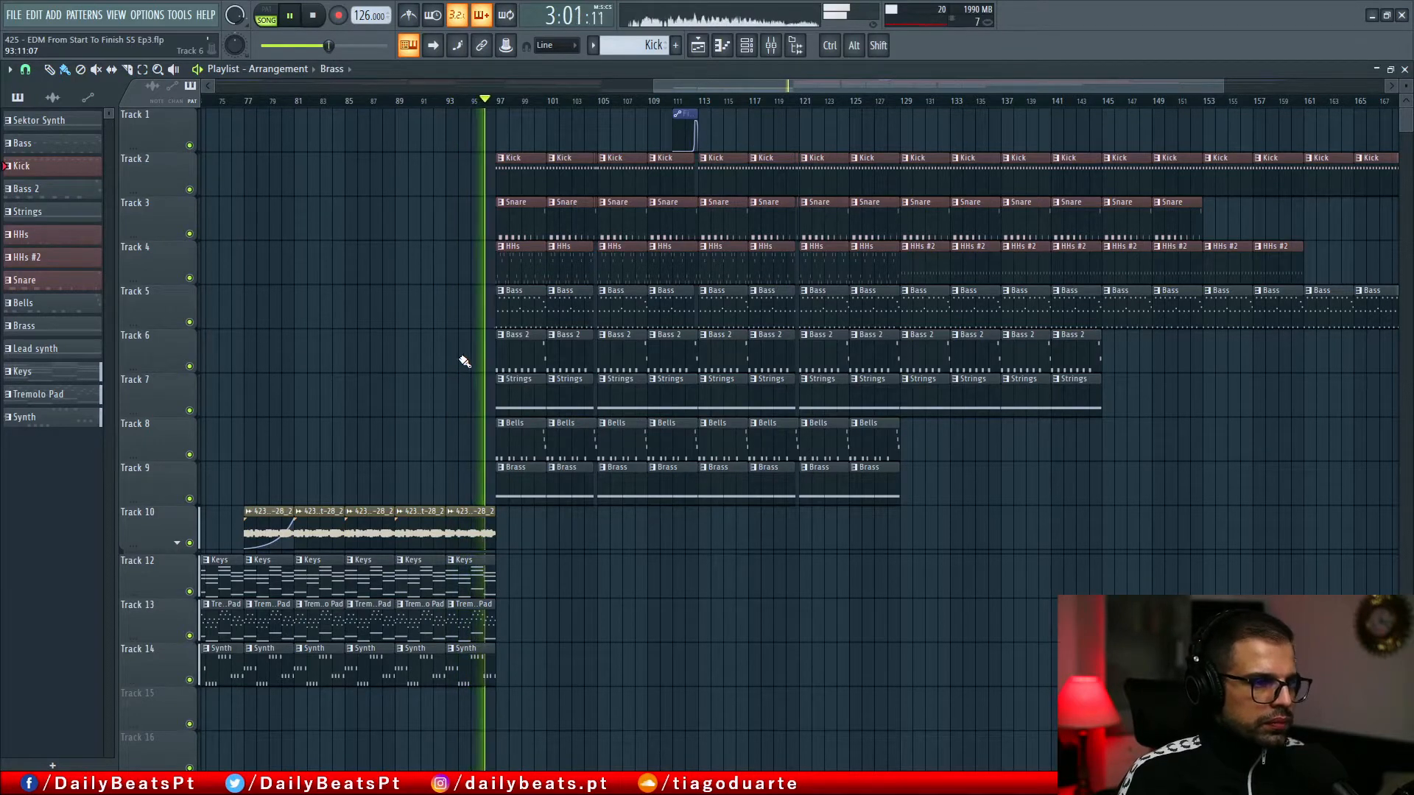
scroll(460, 362, "right", 1)
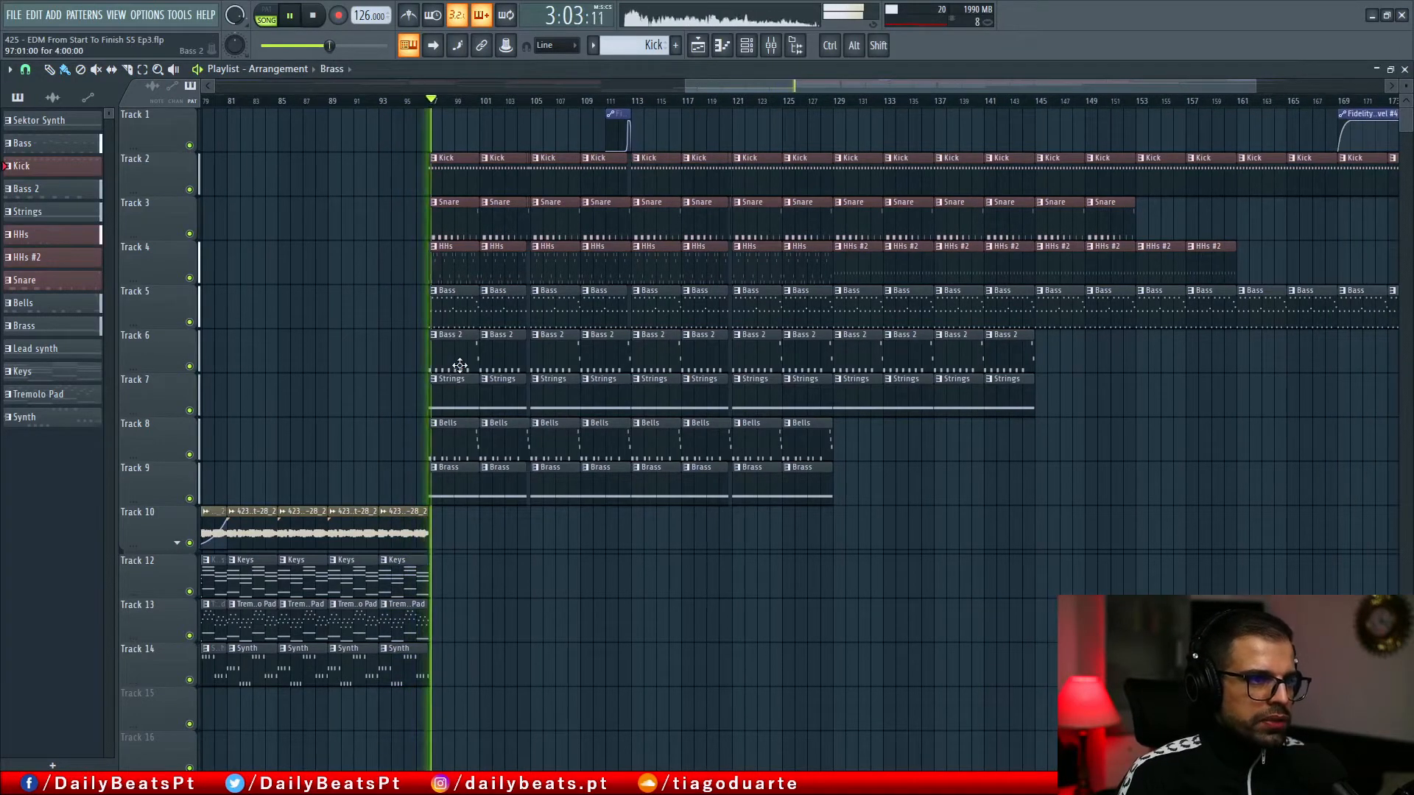
scroll(522, 400, "up", 3, "ctrl")
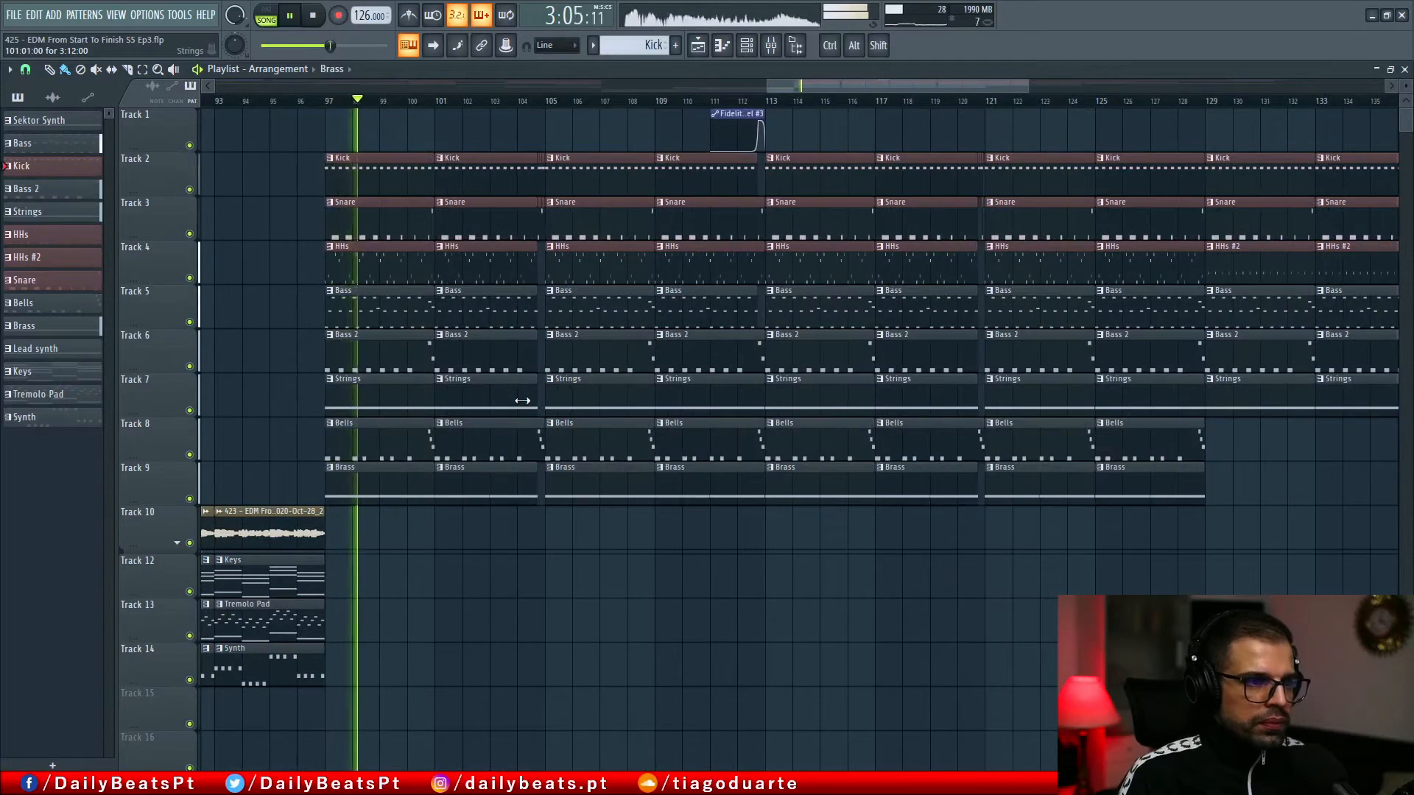
left_click_drag(278, 400, 744, 400, "ctrl")
left_click(265, 410, "ctrl")
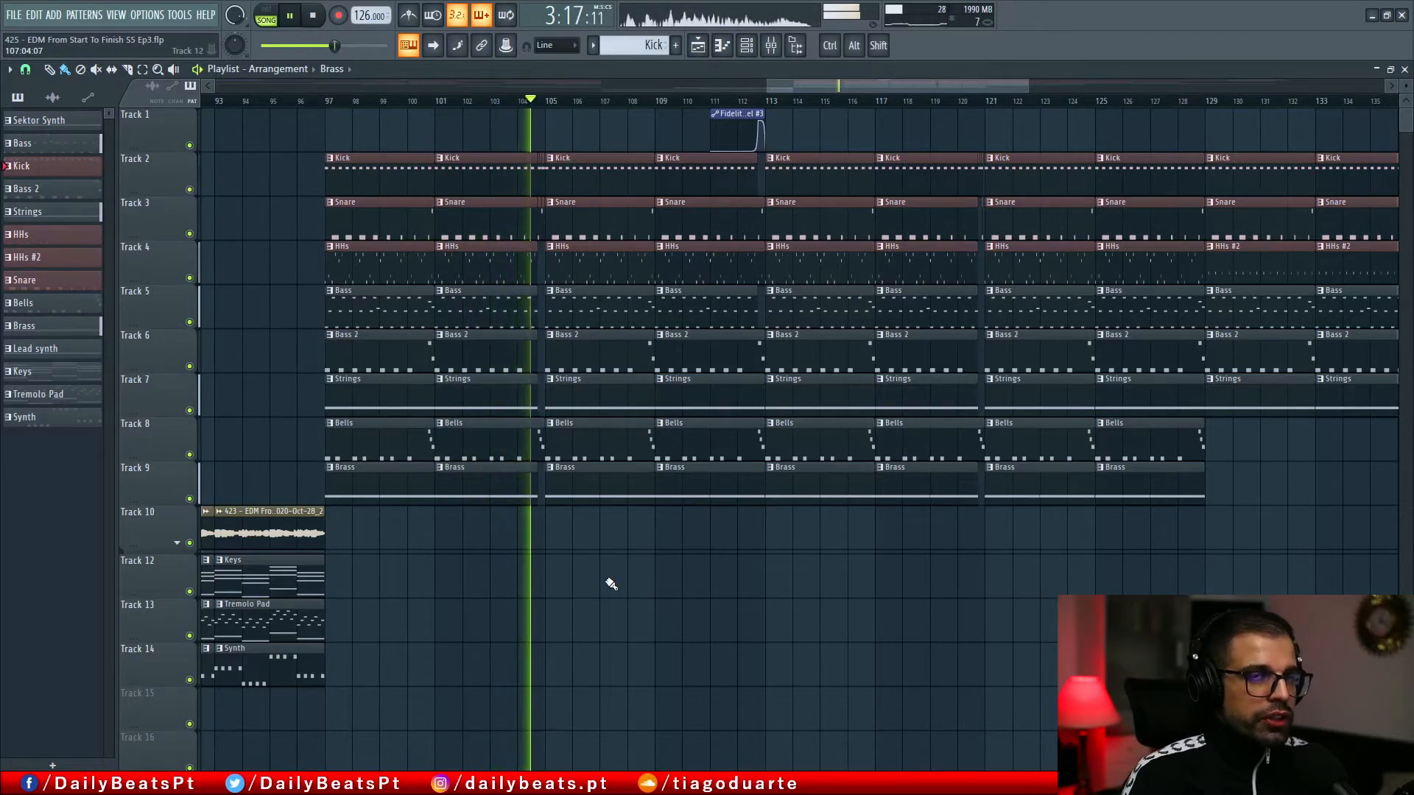
scroll(611, 584, "down", 5)
scroll(814, 434, "left", 5)
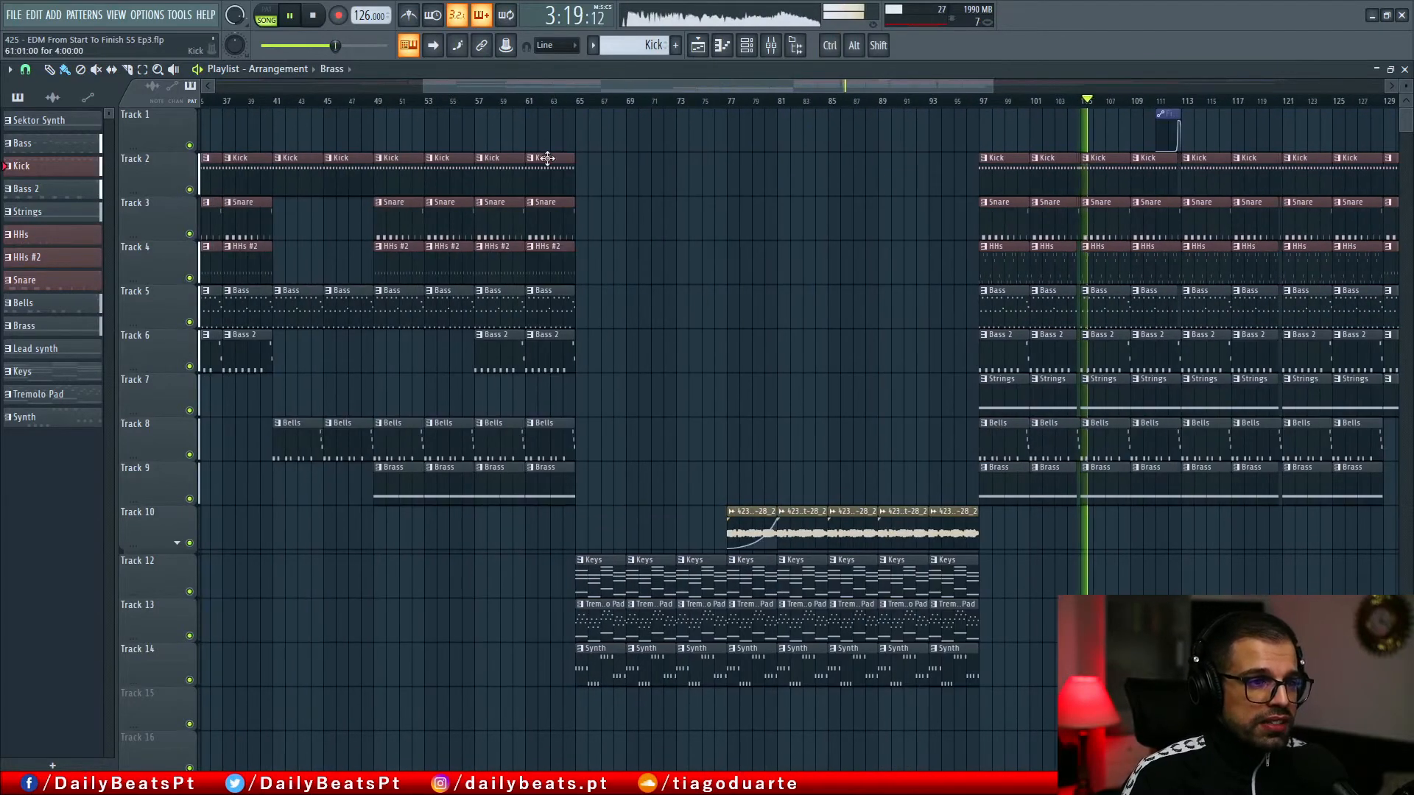
left_click_drag(918, 330, 398, 391)
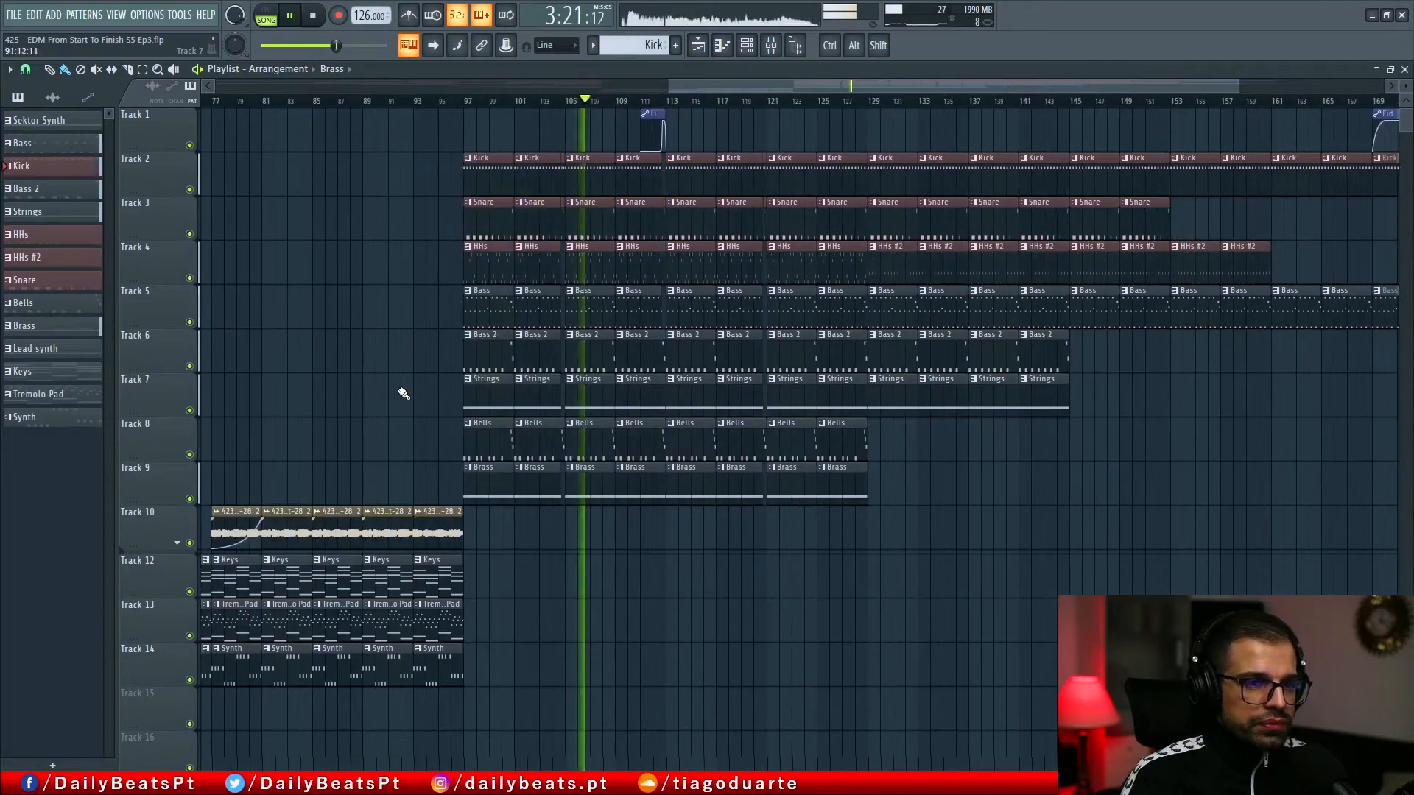
scroll(474, 383, "up", 3)
key("space")
left_click_drag(313, 369, 684, 408)
scroll(684, 409, "down", 8)
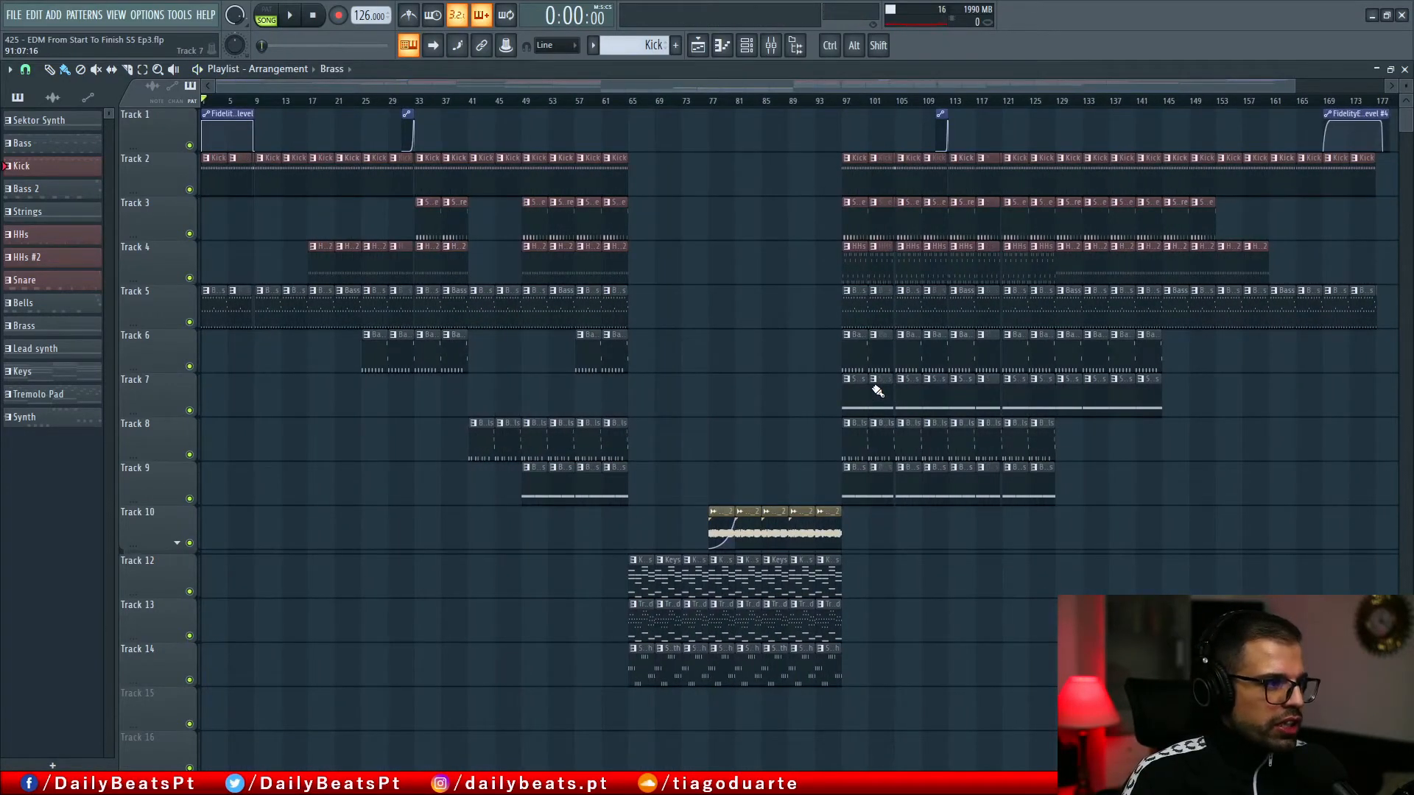
Step: Bring up the channel rack and add theRiser as a new instrument channel
left_click(797, 49)
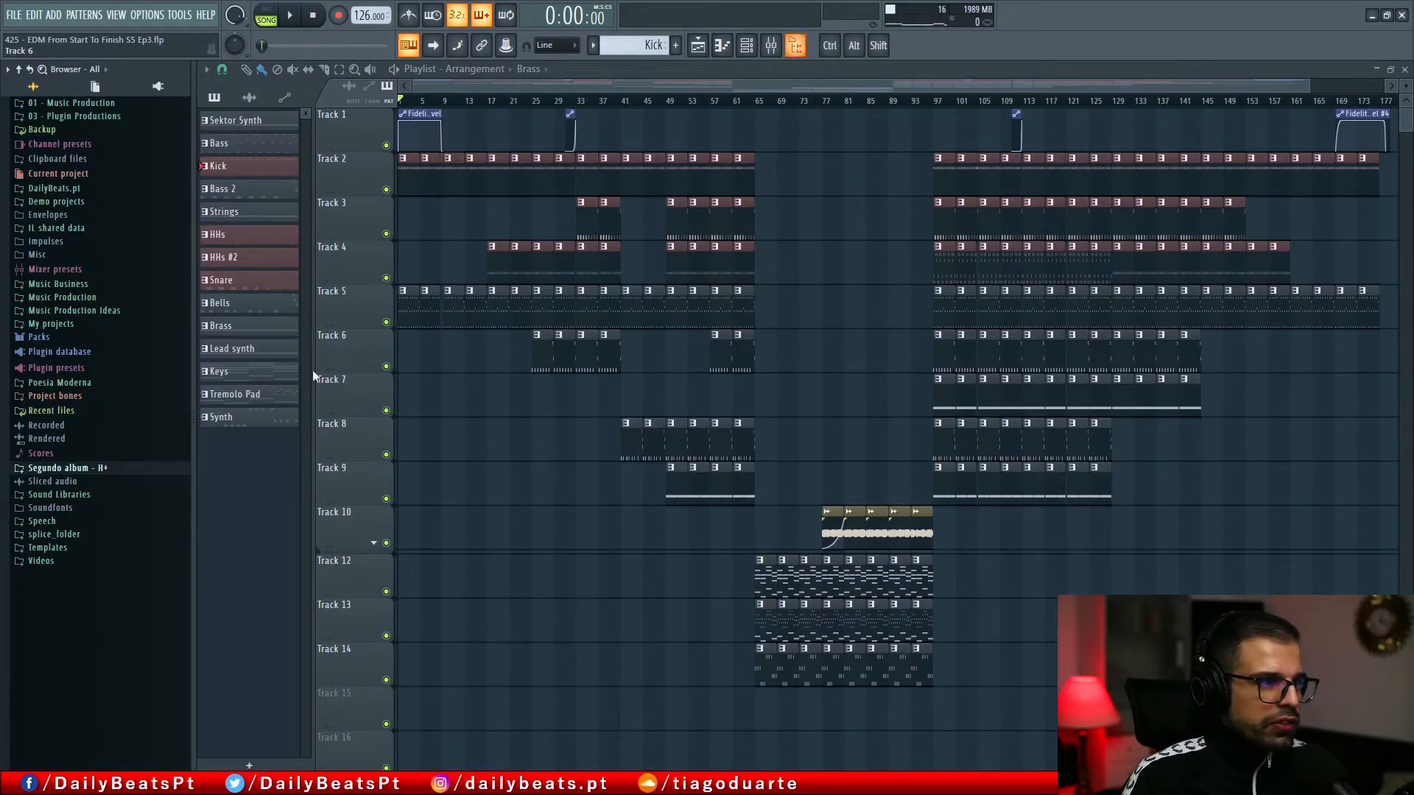
left_click(797, 49)
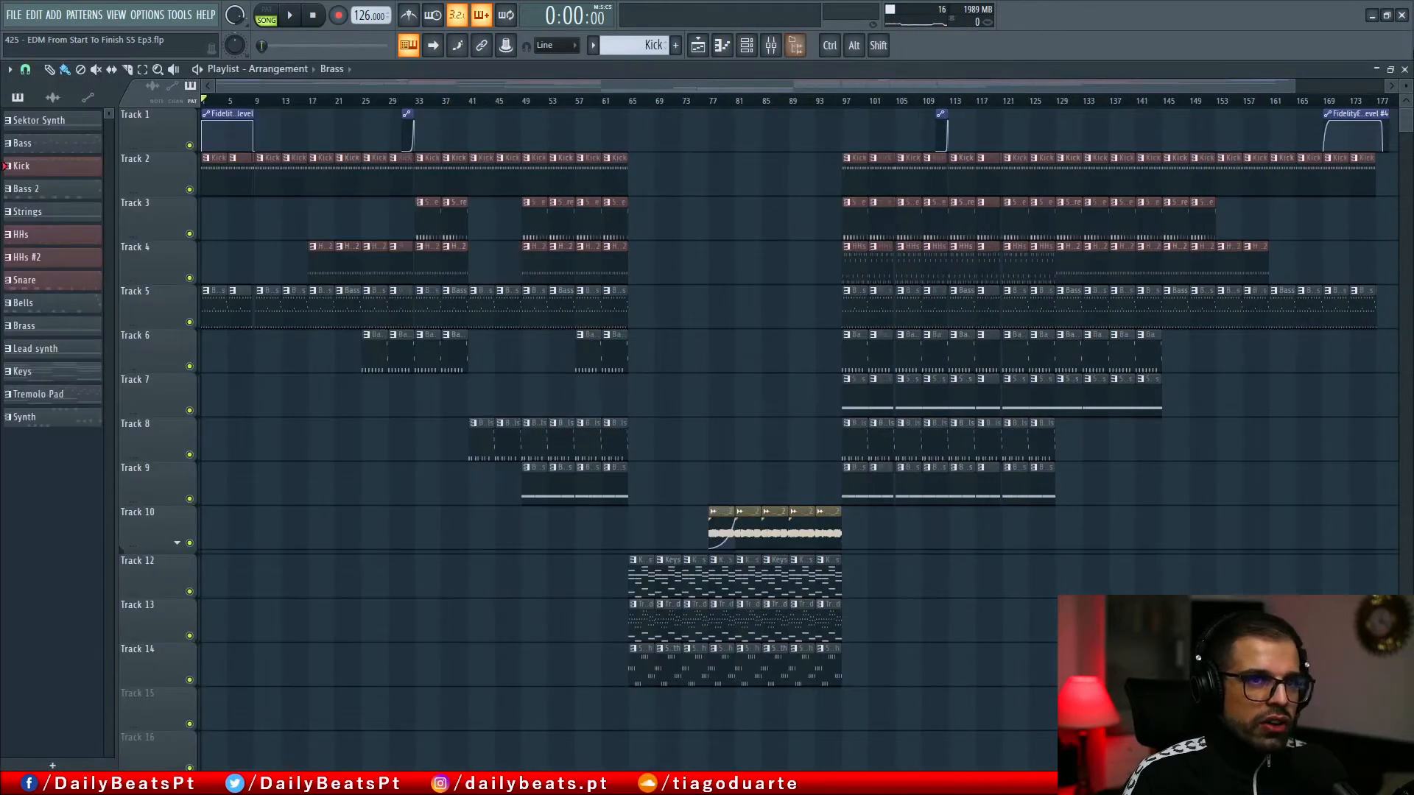
left_click(1405, 69)
left_click(114, 73)
left_click(115, 87)
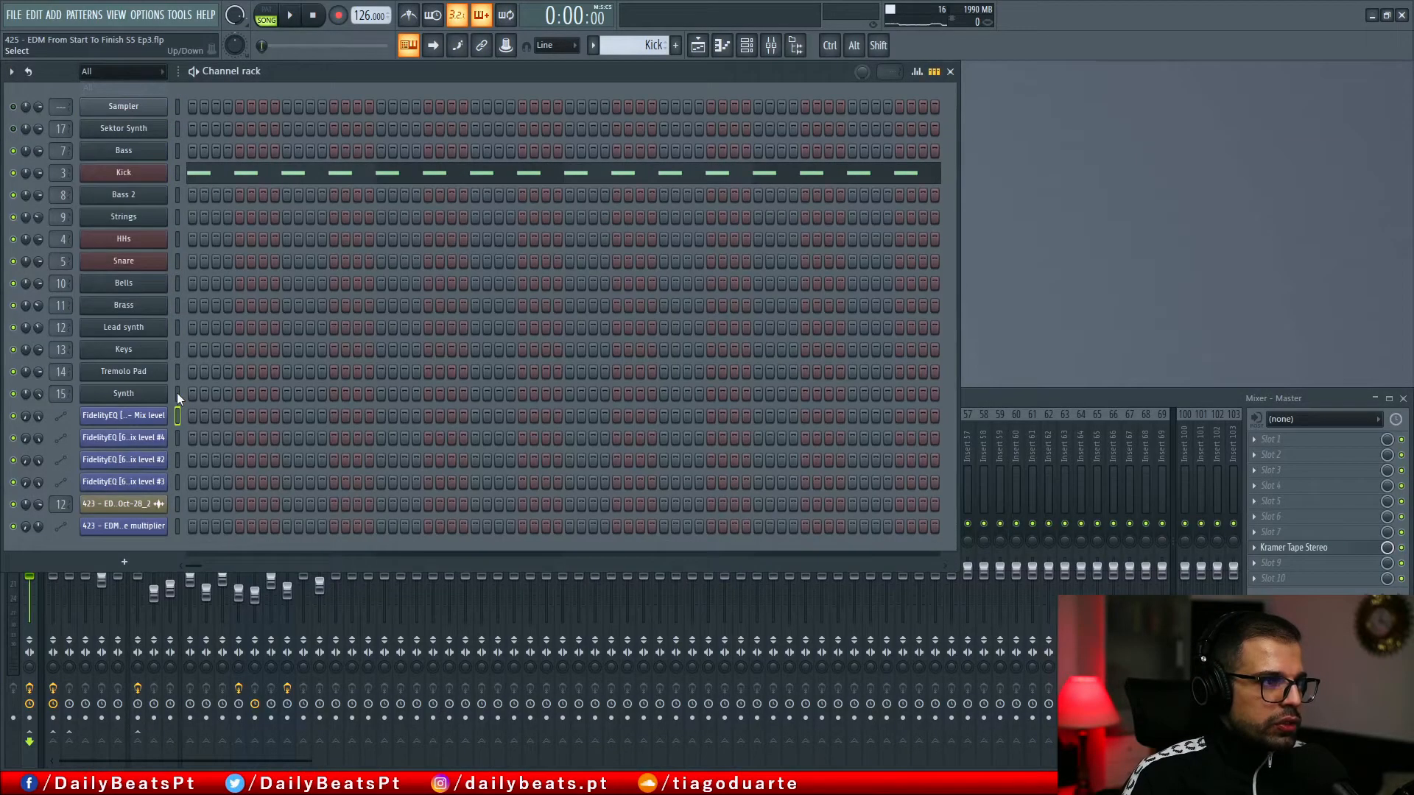
left_click(134, 565)
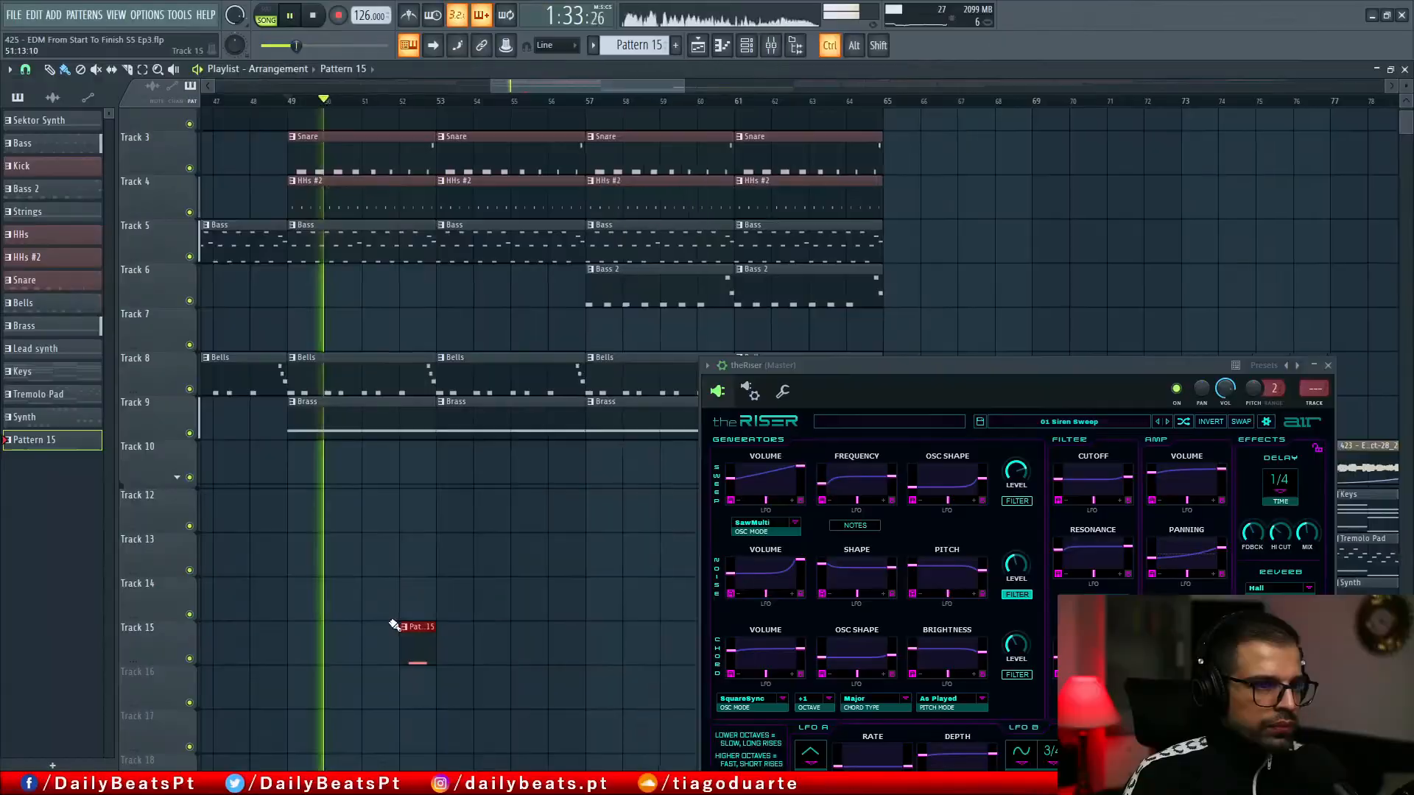
Step: Lower theRiser's channel volume to about 54% and audition the riser in the mix
left_click_drag(1225, 389, 1225, 400)
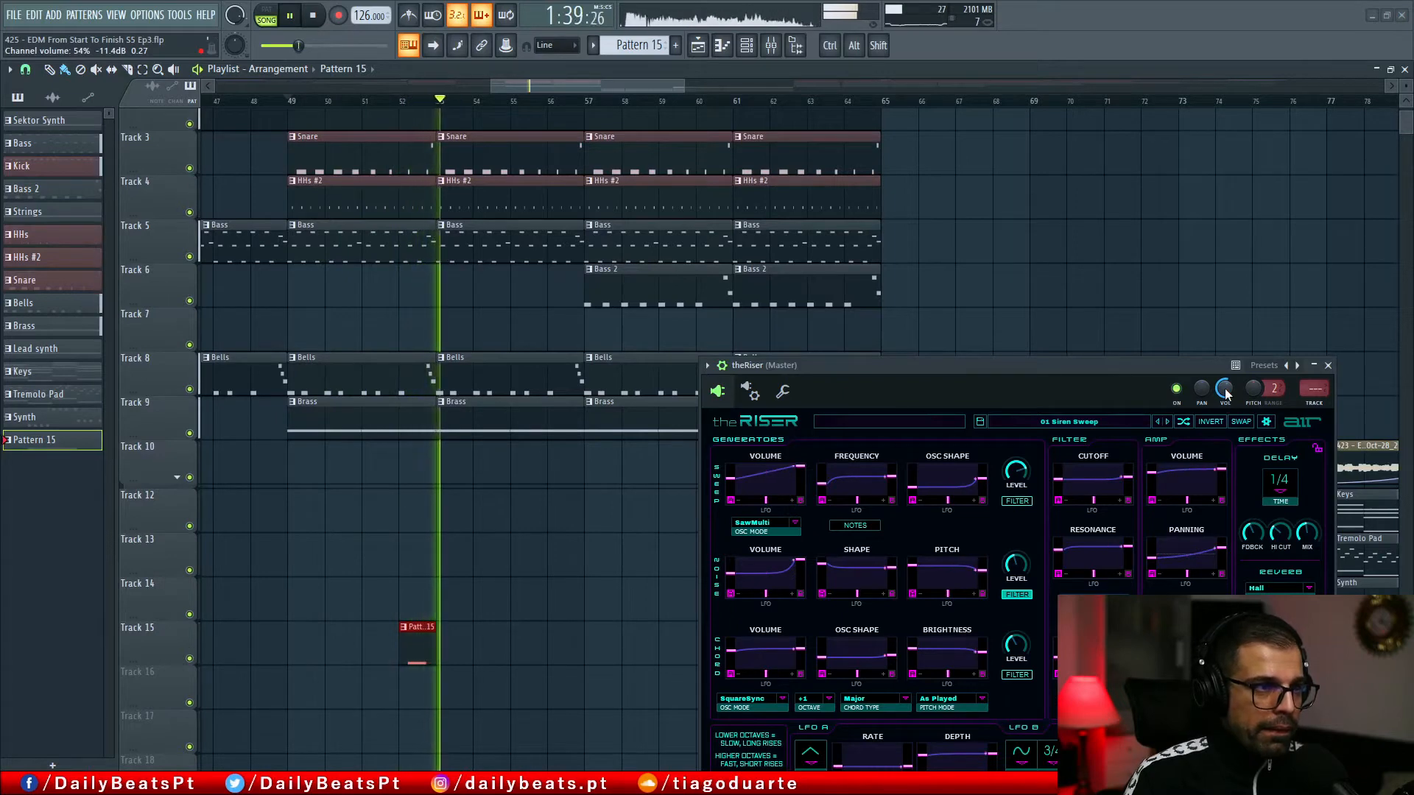
key("space")
key("space")
key("space")
Step: Copy the Pattern 15 clip on Track 15 to bar 50, duplicate the pair to bars 49 and 51, and close theRiser
left_click_drag(417, 649, 334, 651)
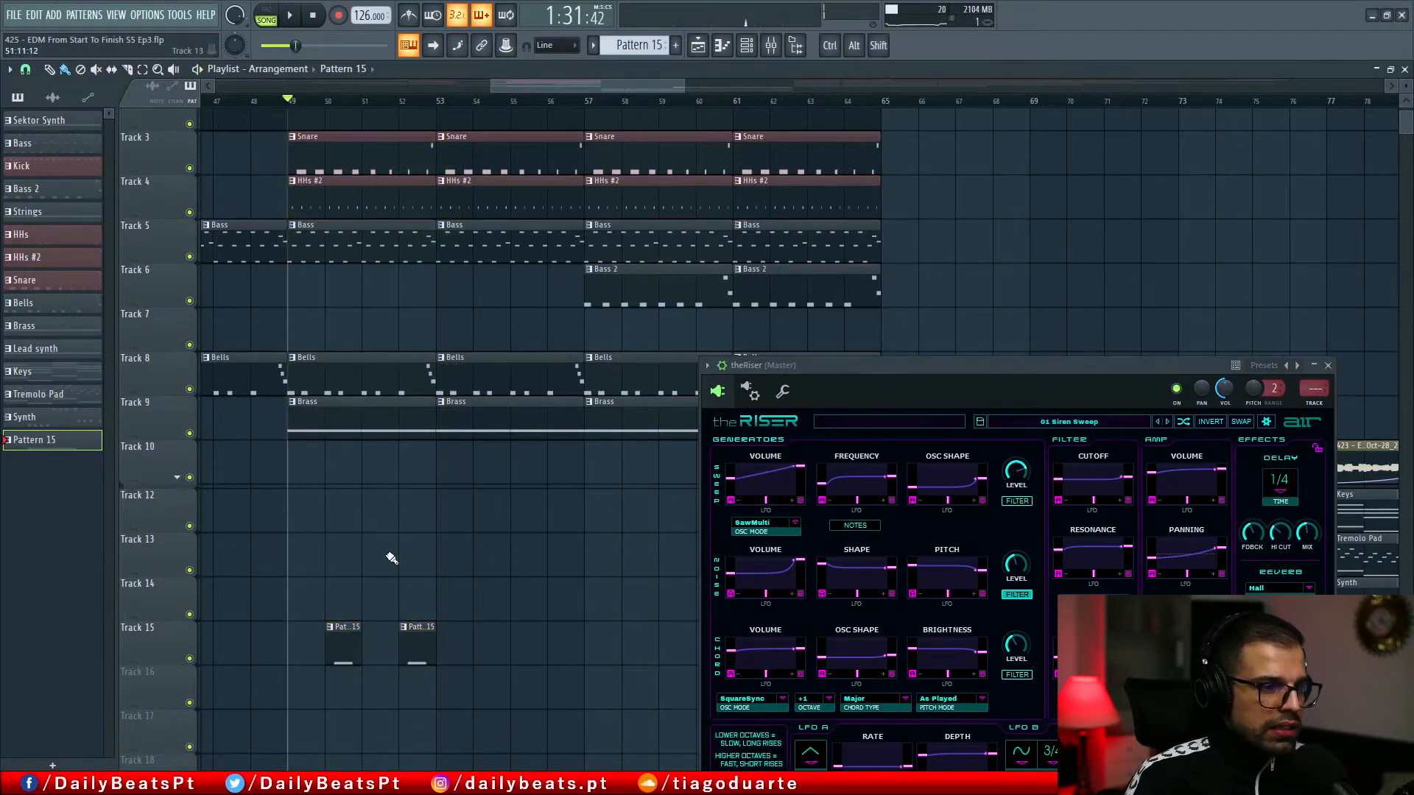
left_click_drag(458, 682, 299, 648)
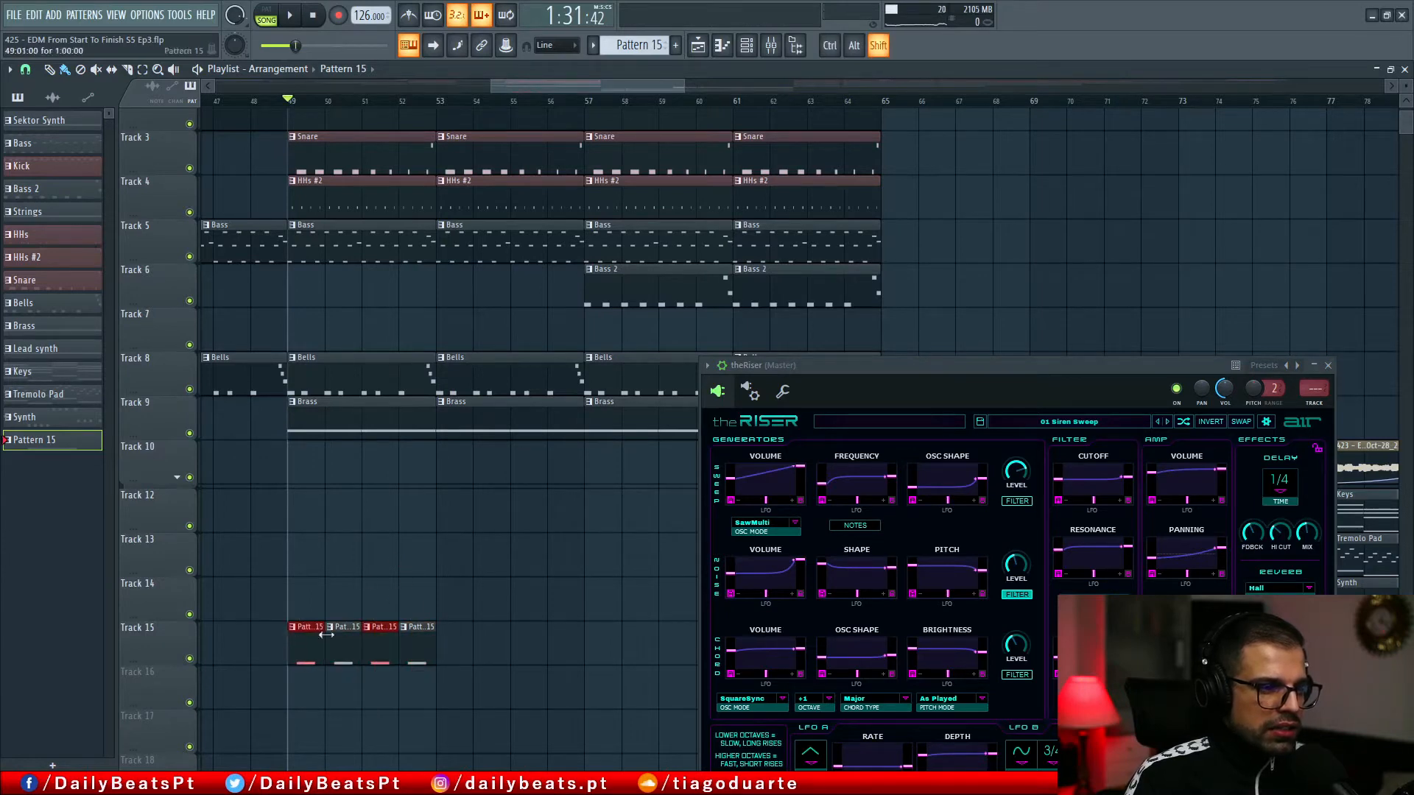
left_click(1328, 366)
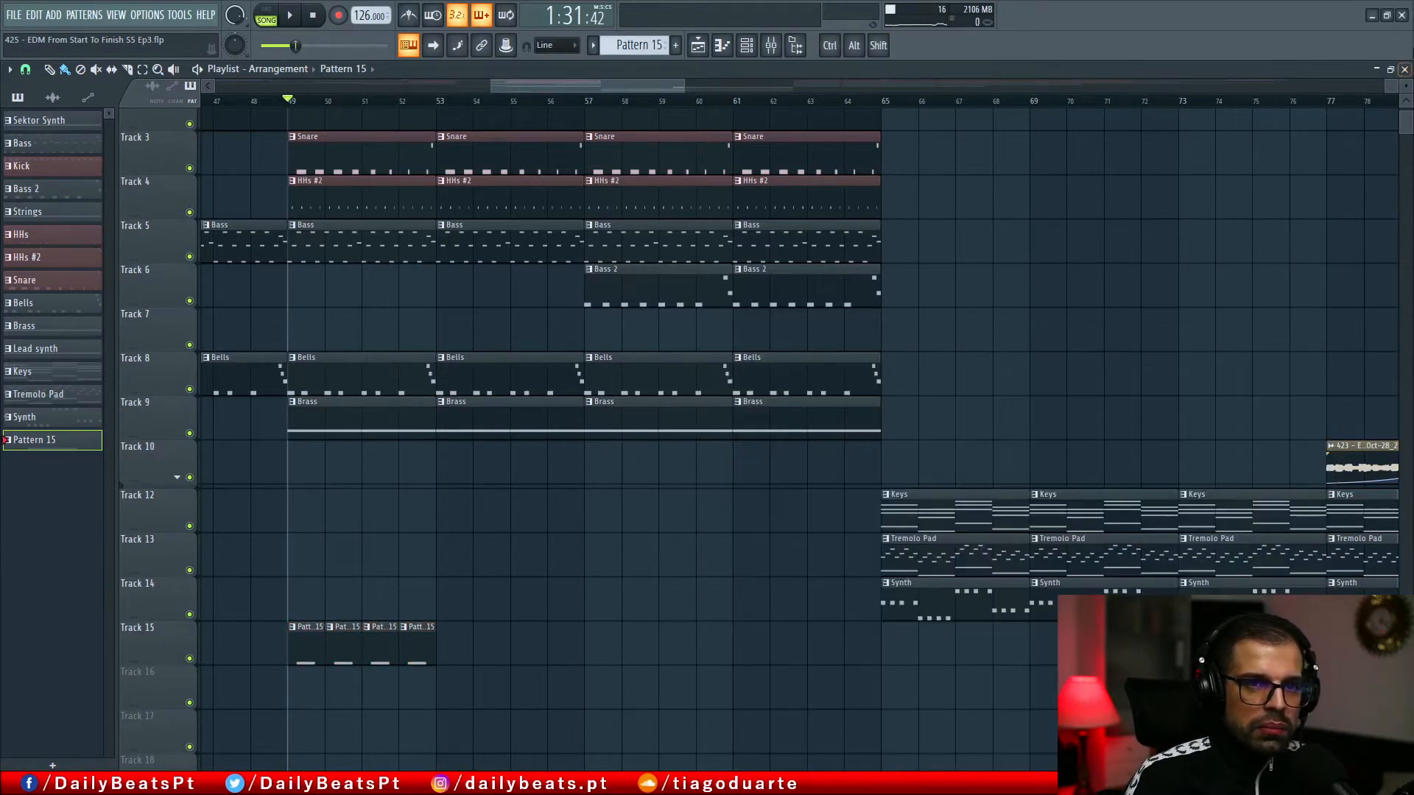
Step: Move the four spaced Pattern 15 clips on Track 15 to bars 58, 60, 62 and 64, and play from bar 57
key("F7")
left_click(1403, 68)
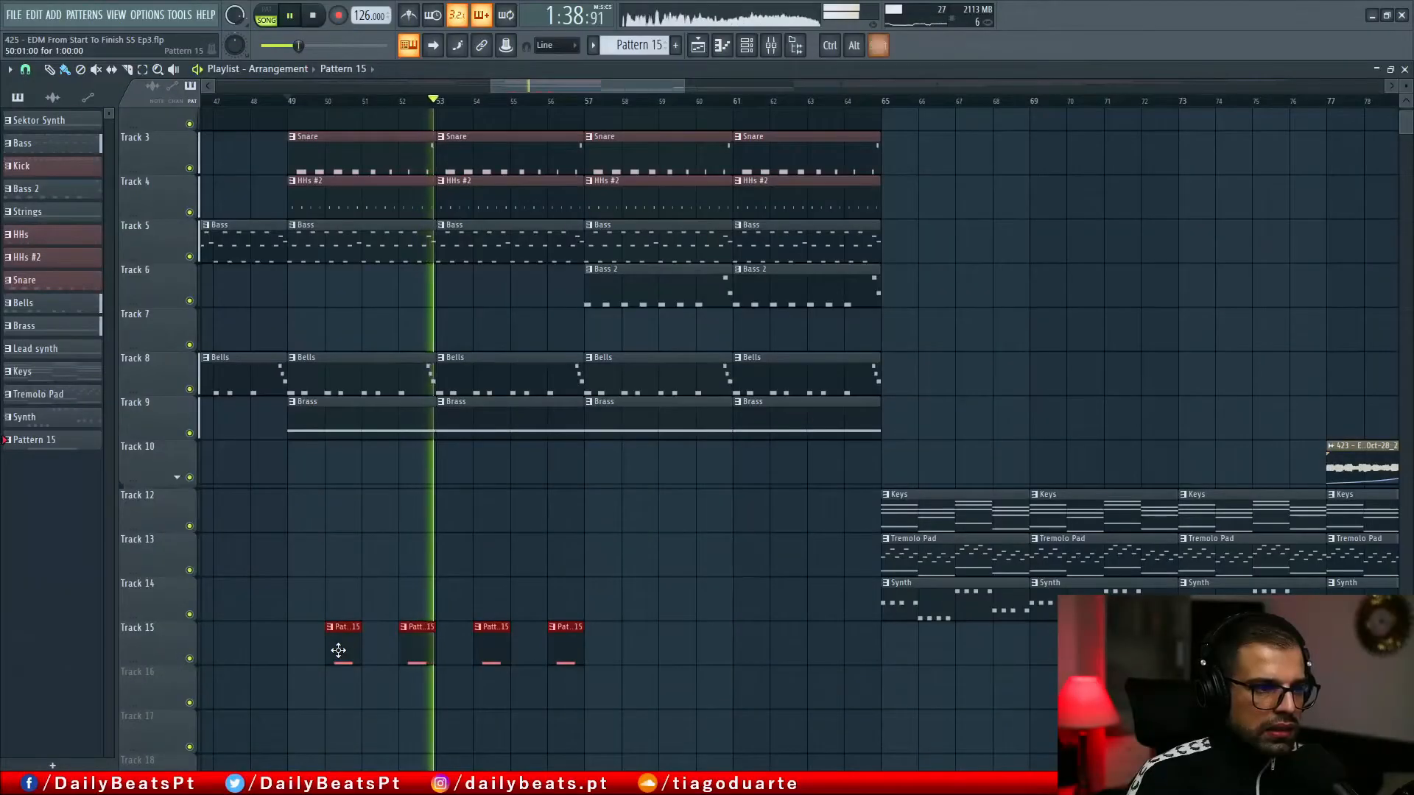
key("space")
left_click_drag(338, 650, 651, 655)
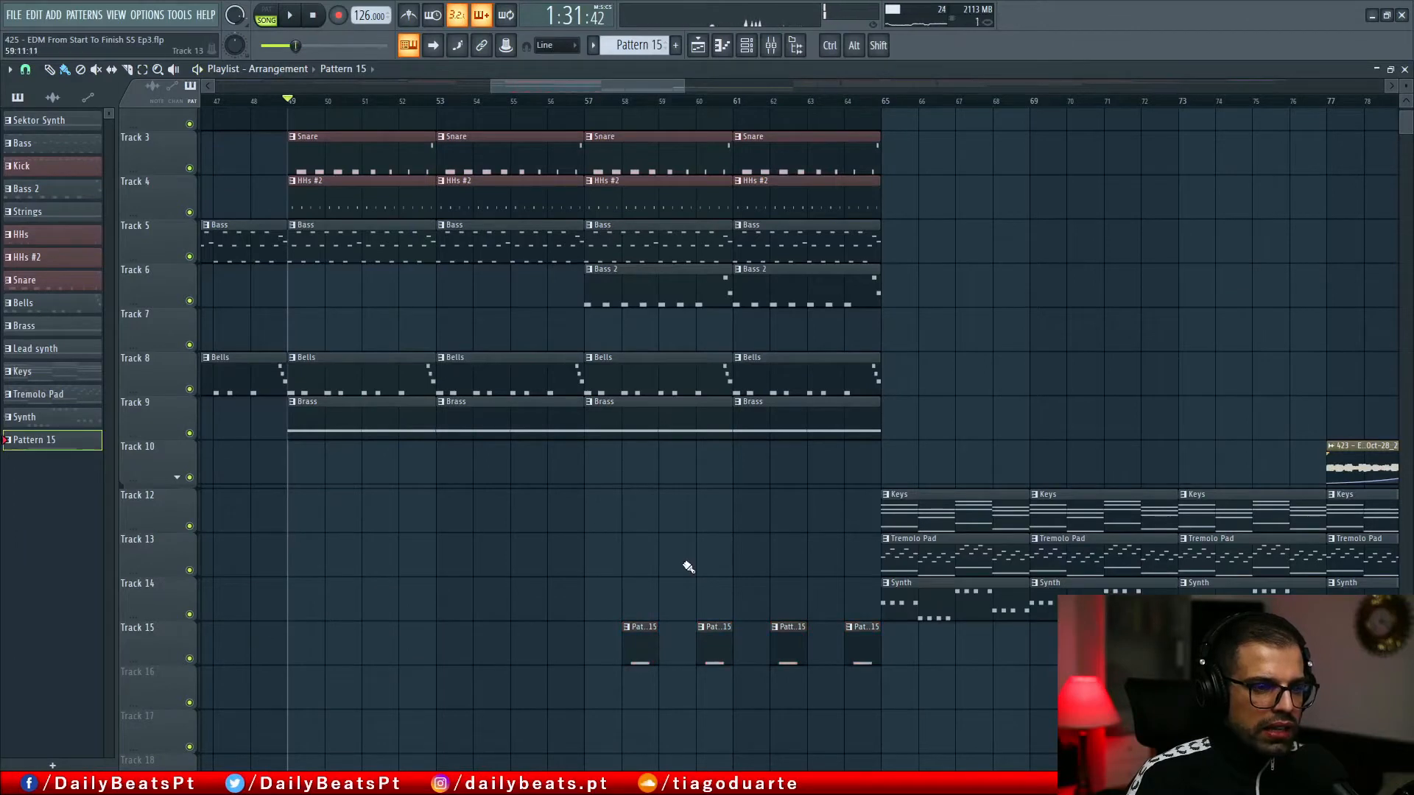
left_click(588, 99)
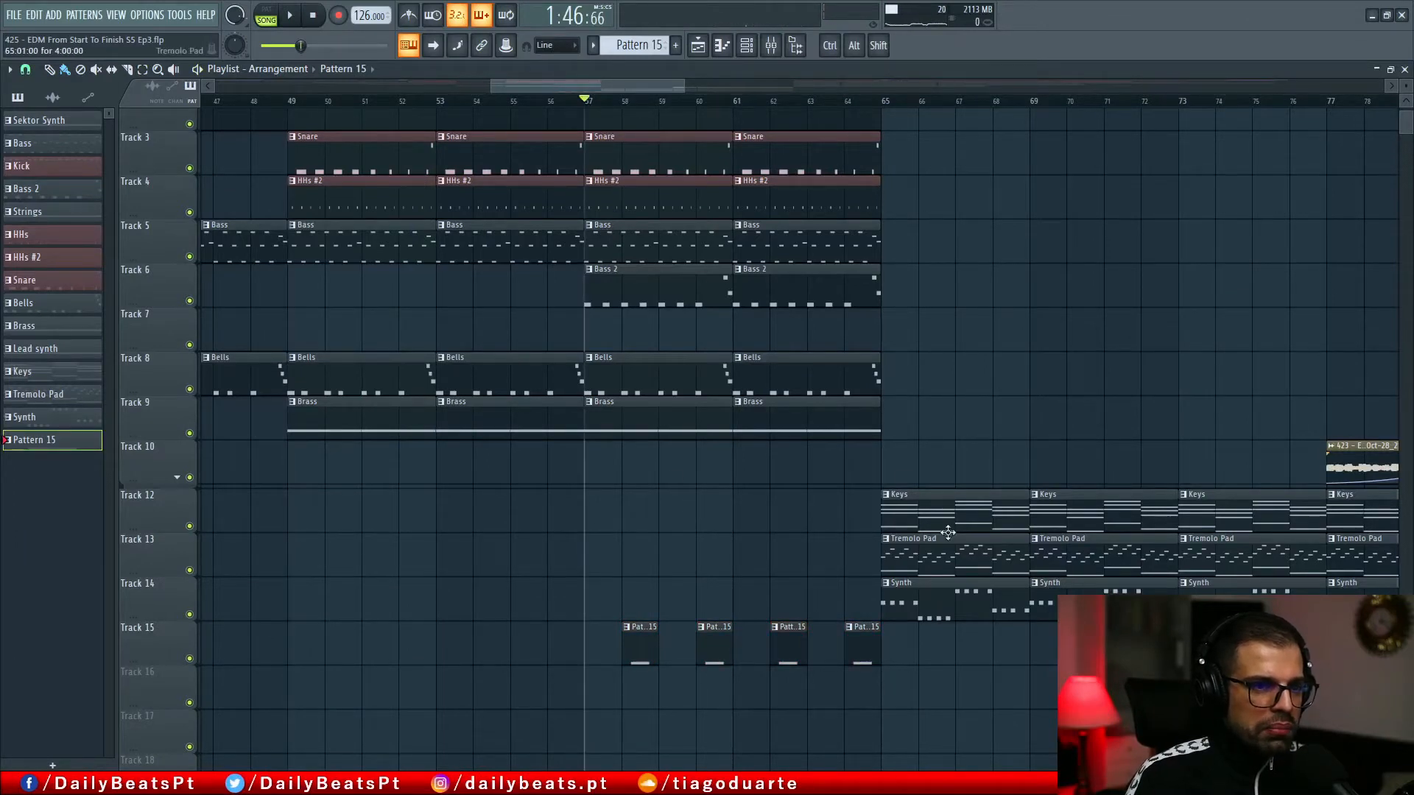
key("space")
Step: Add Fruity Delay 3 to effect slot 2 of the Siren Sweep mixer track and reposition its window
key("F5")
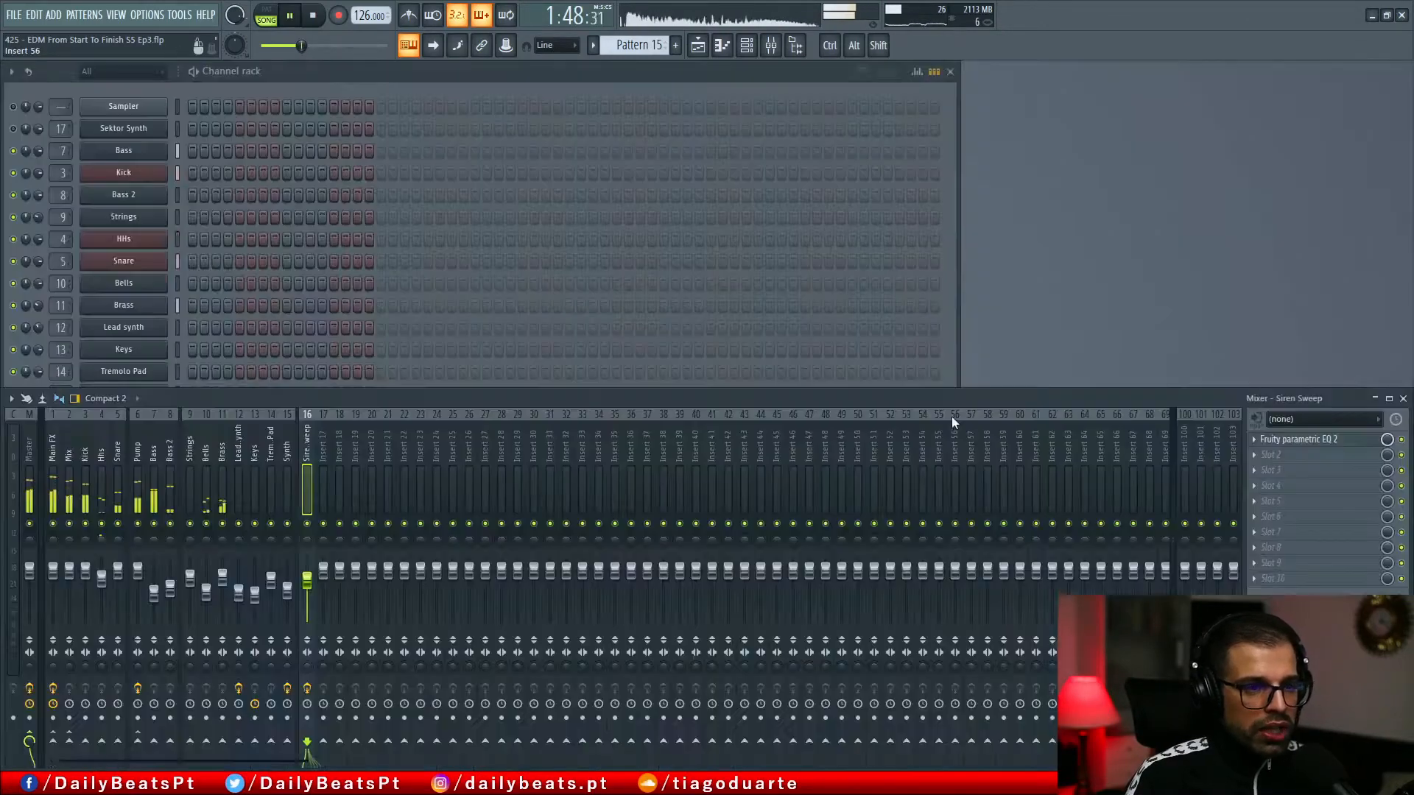
left_click(1295, 461)
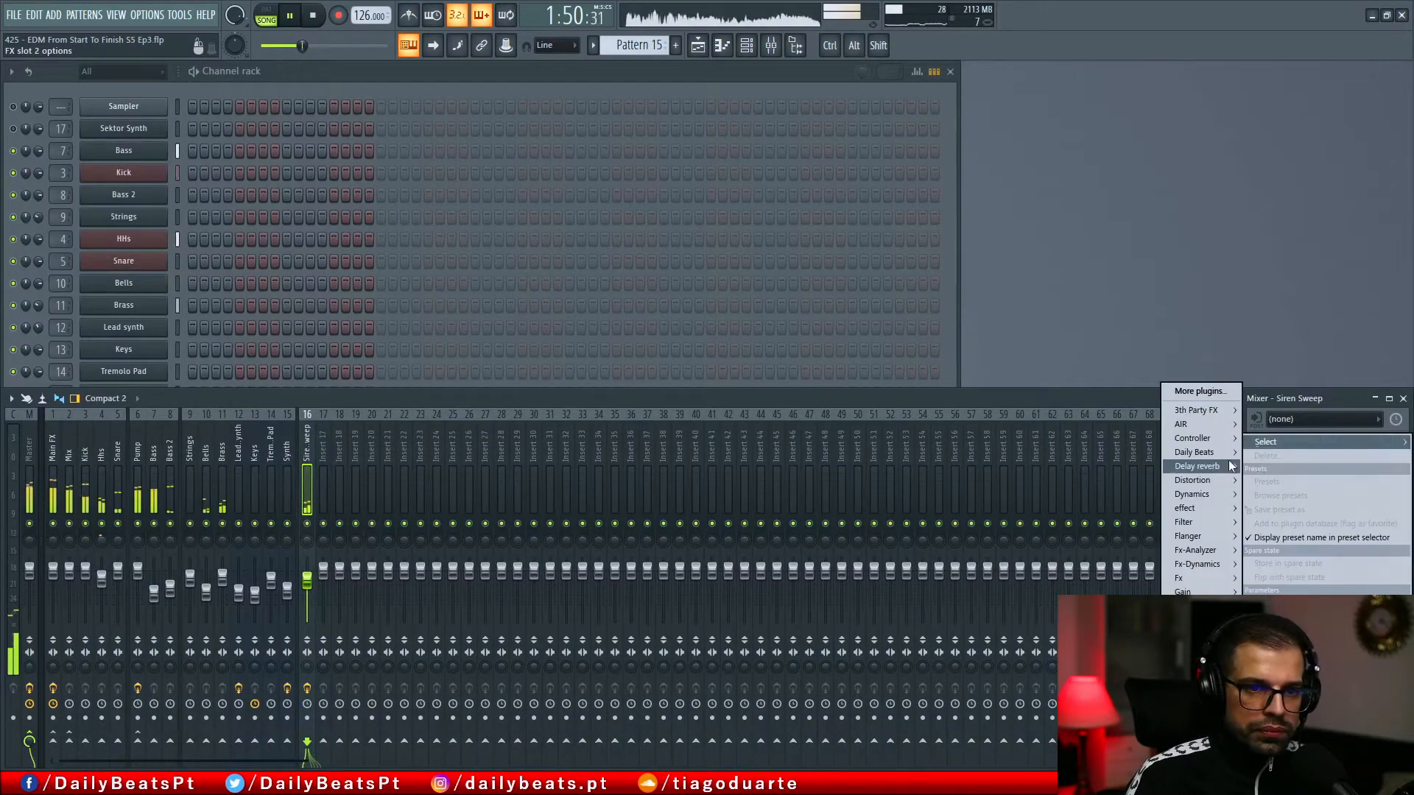
mouse_move(1200, 466)
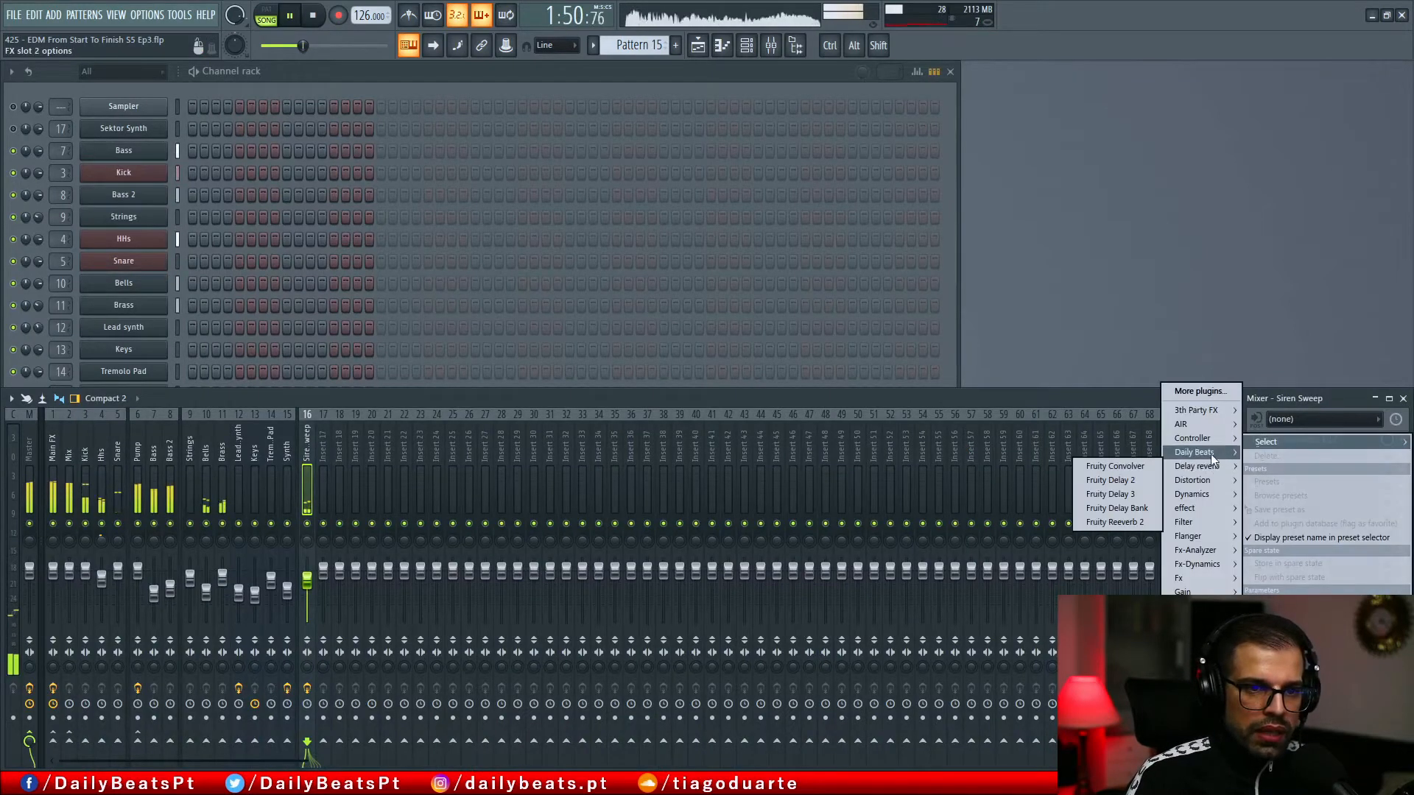
left_click(1131, 495)
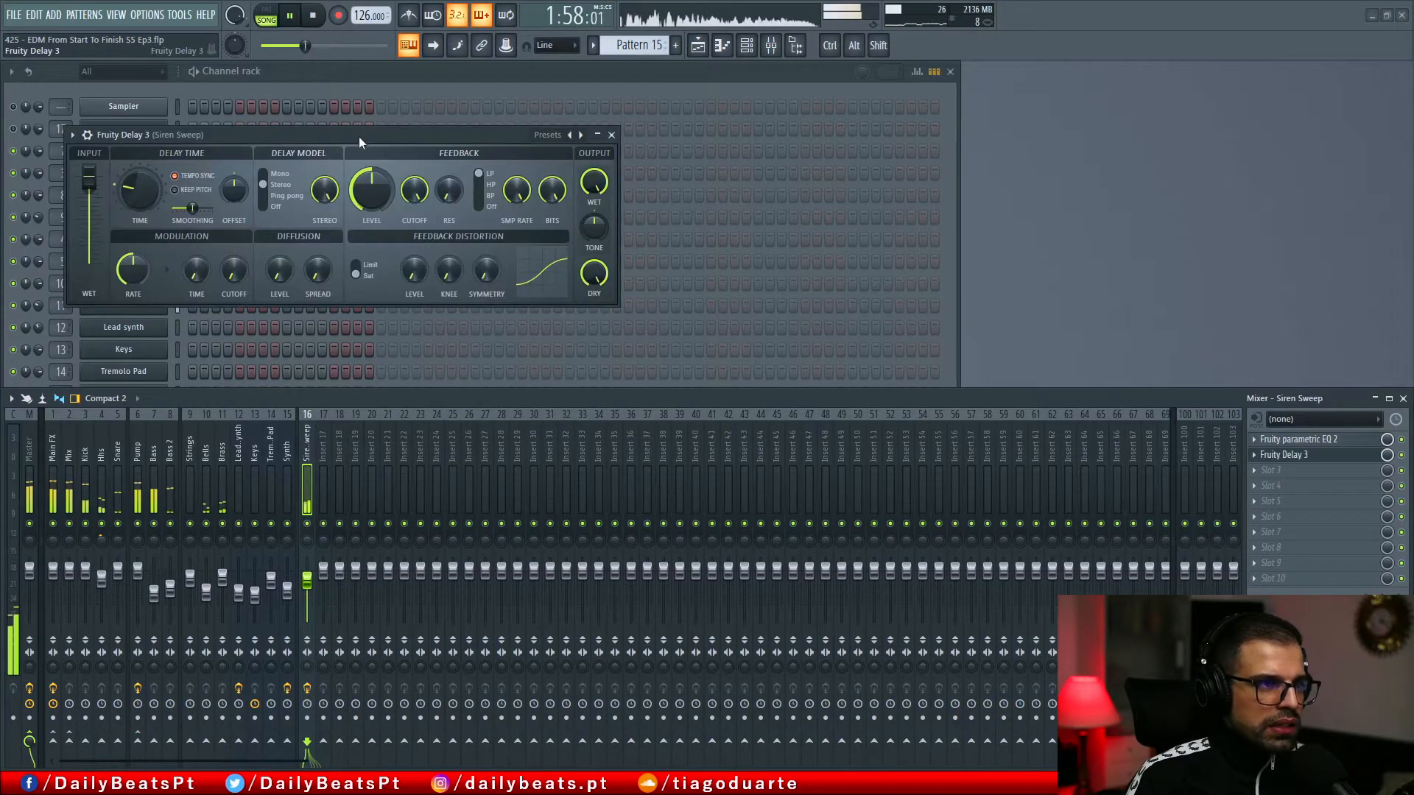
left_click_drag(359, 135, 630, 197)
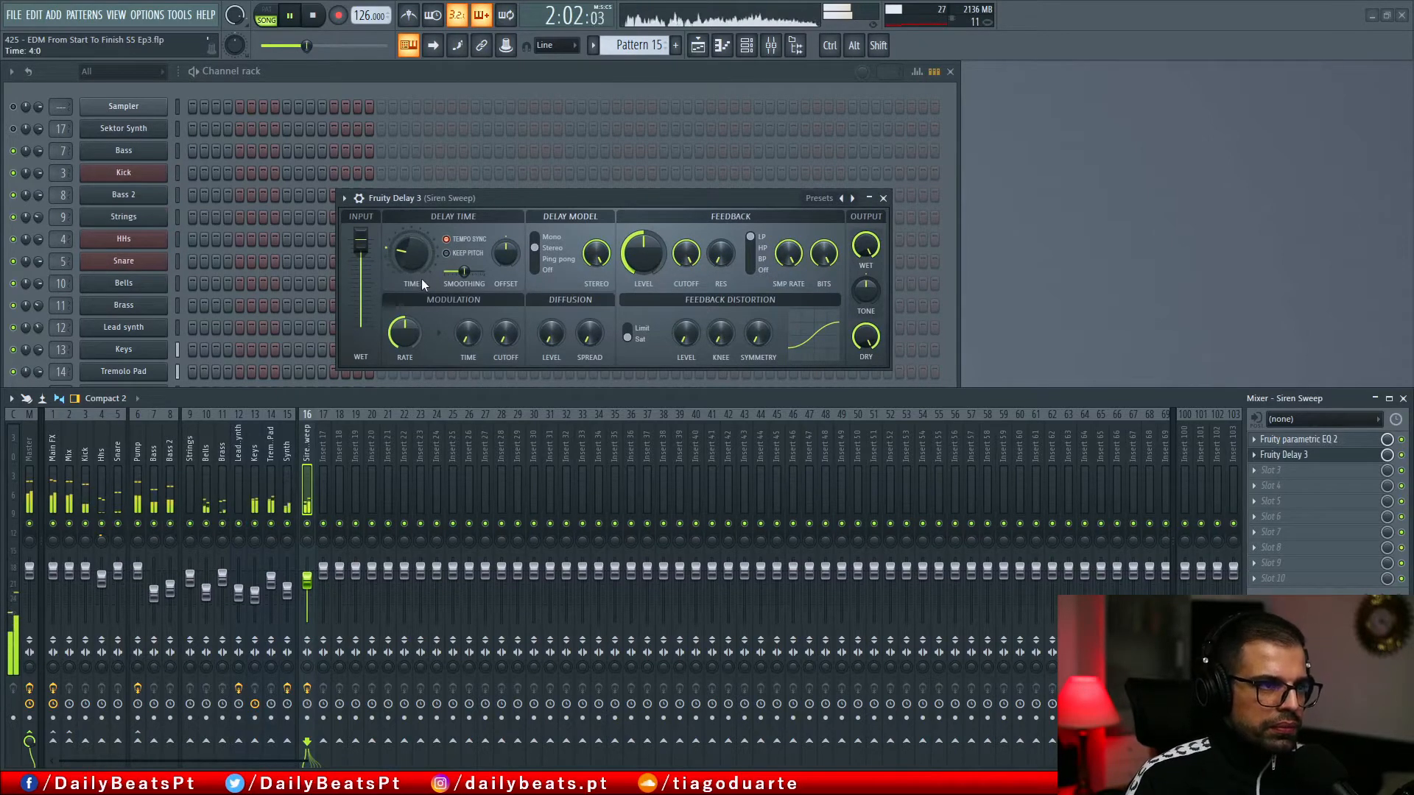
left_click_drag(531, 201, 522, 184)
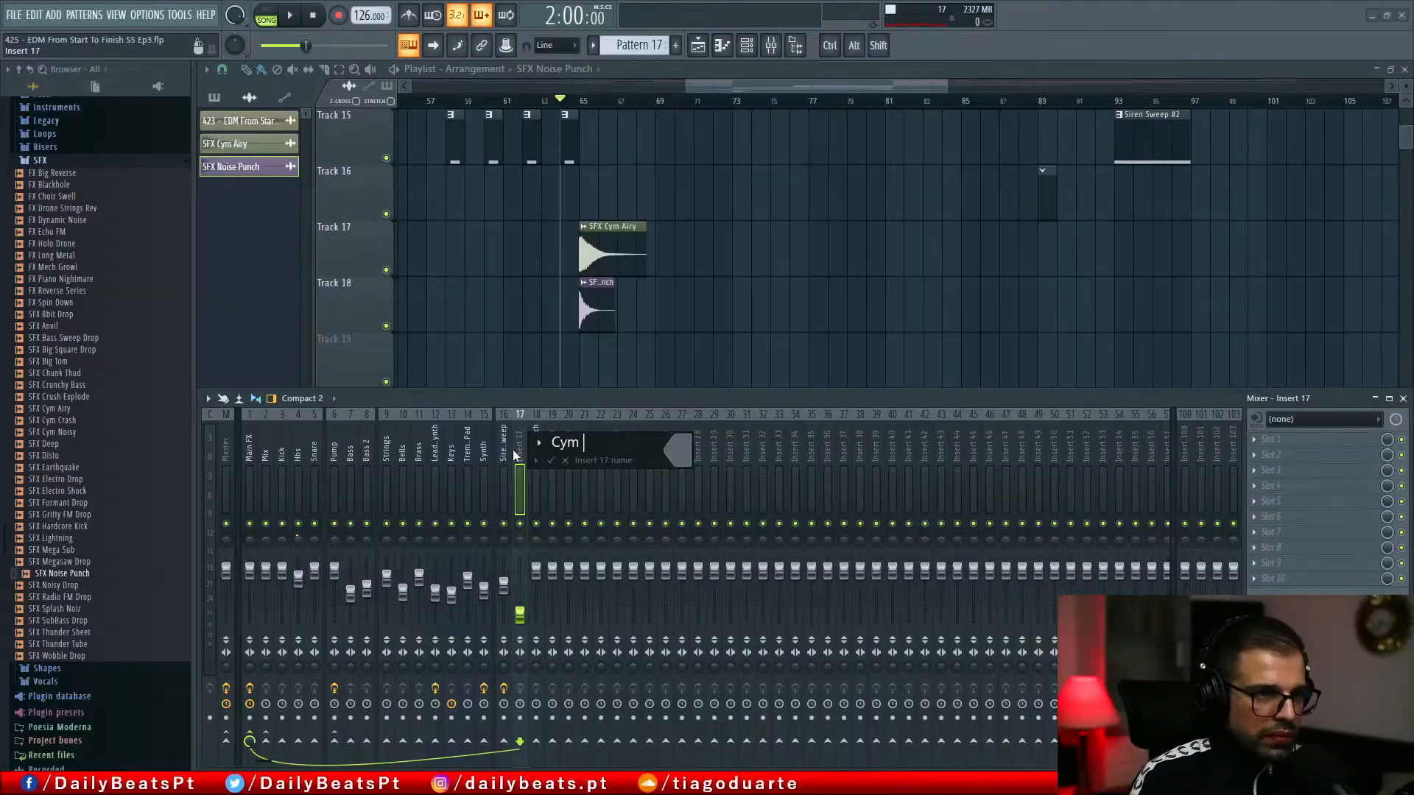
Step: Name mixer insert 17 "Cym Airy" and start playback from bar 64 to check its level
key("Escape")
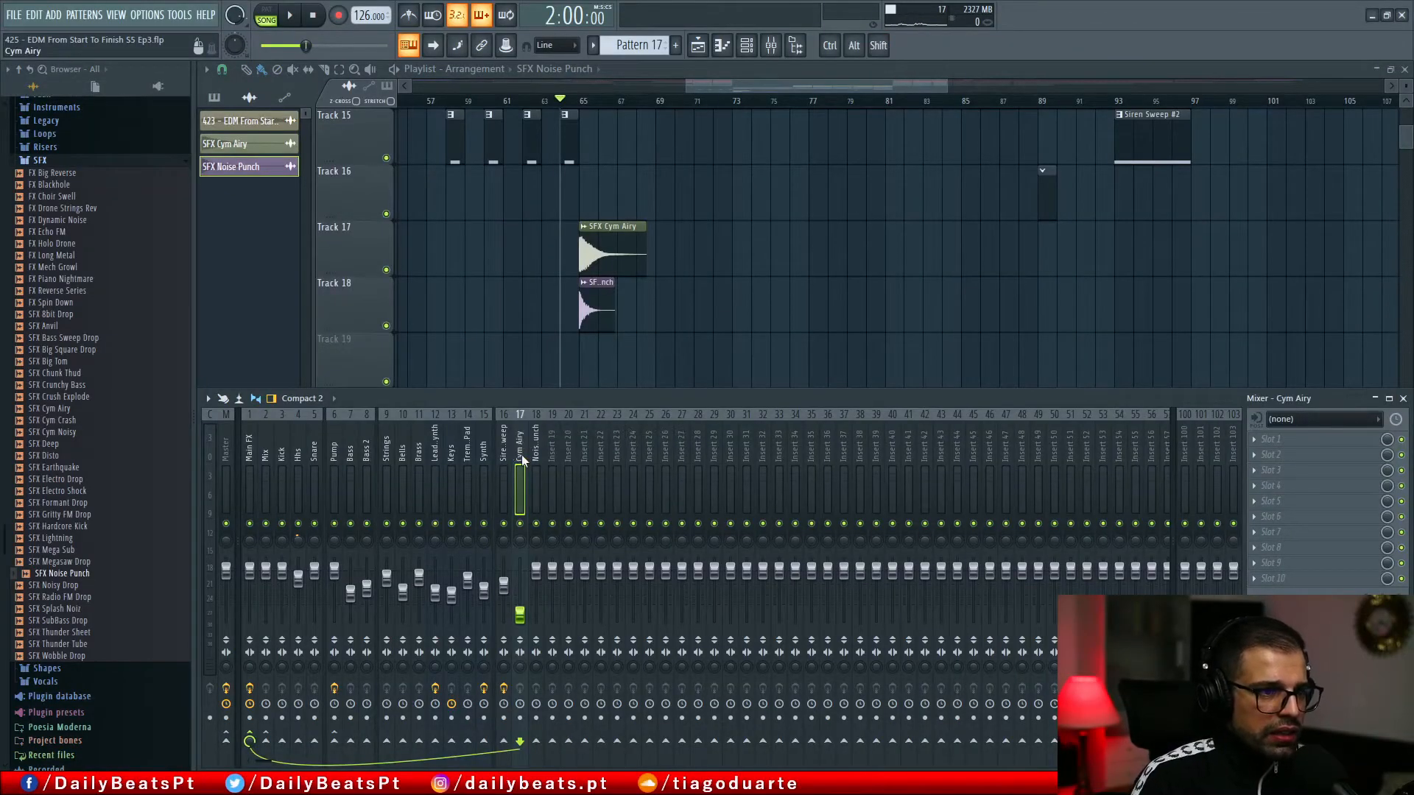
key("space")
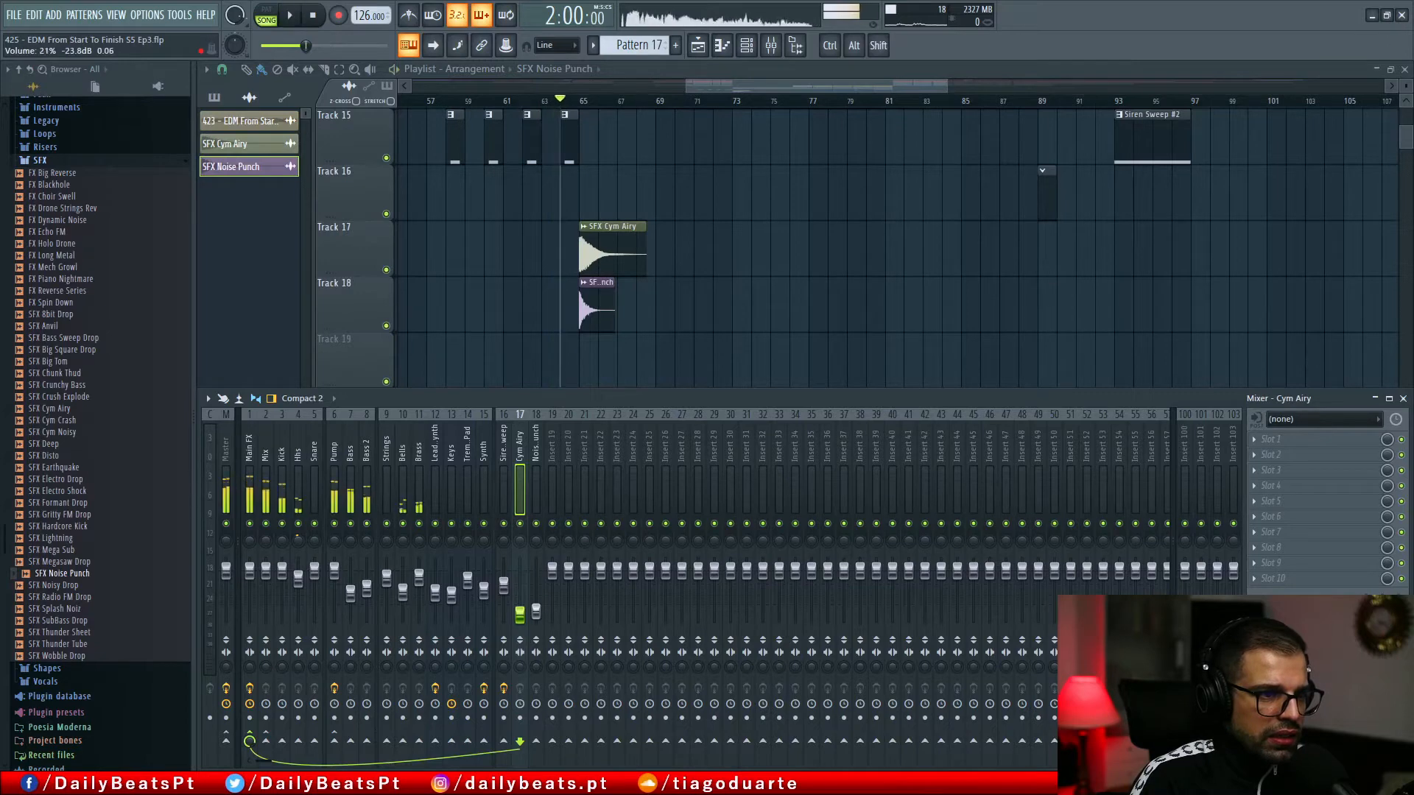
Step: Raise the Noise Punch mixer track to about 58% volume and route it only to Main FX
left_click(538, 622)
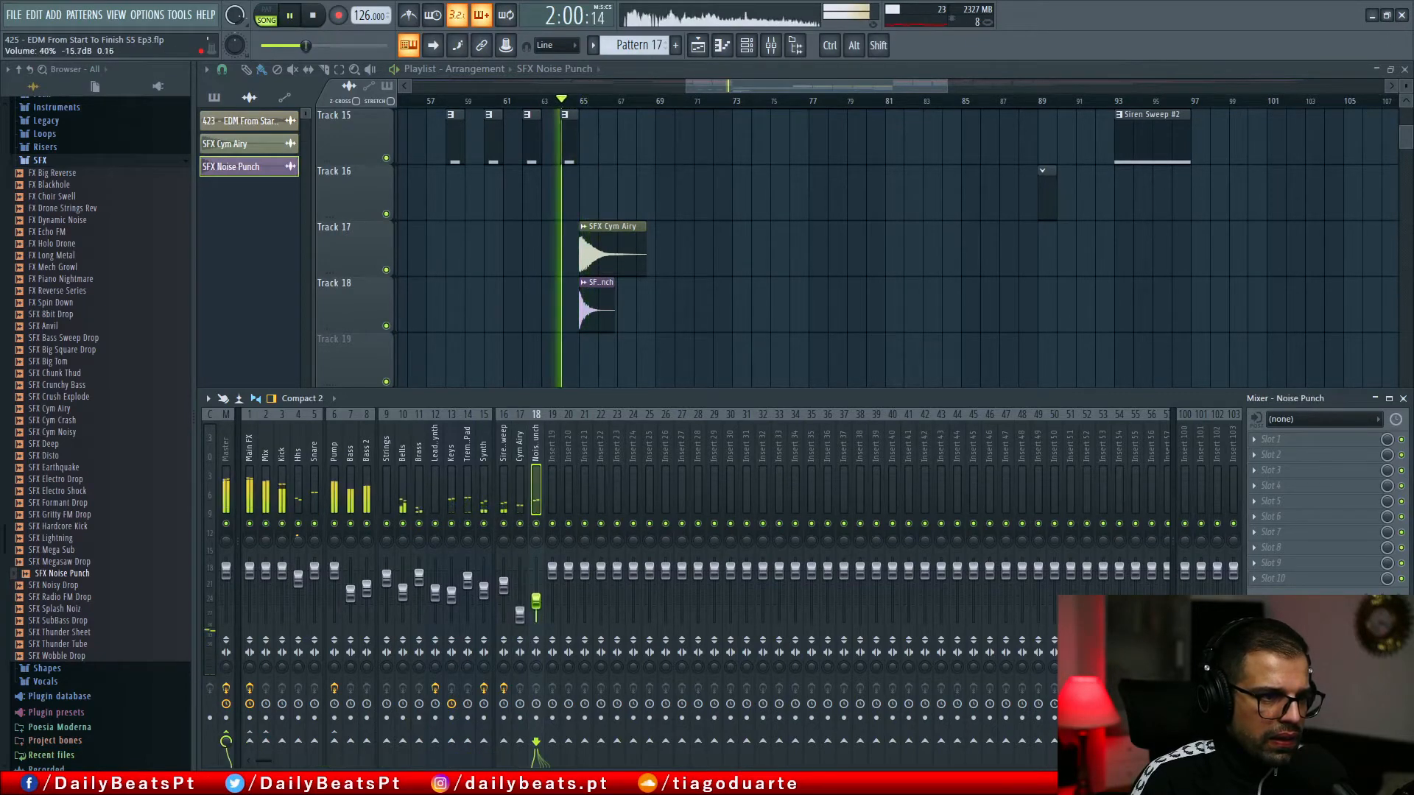
right_click(250, 741)
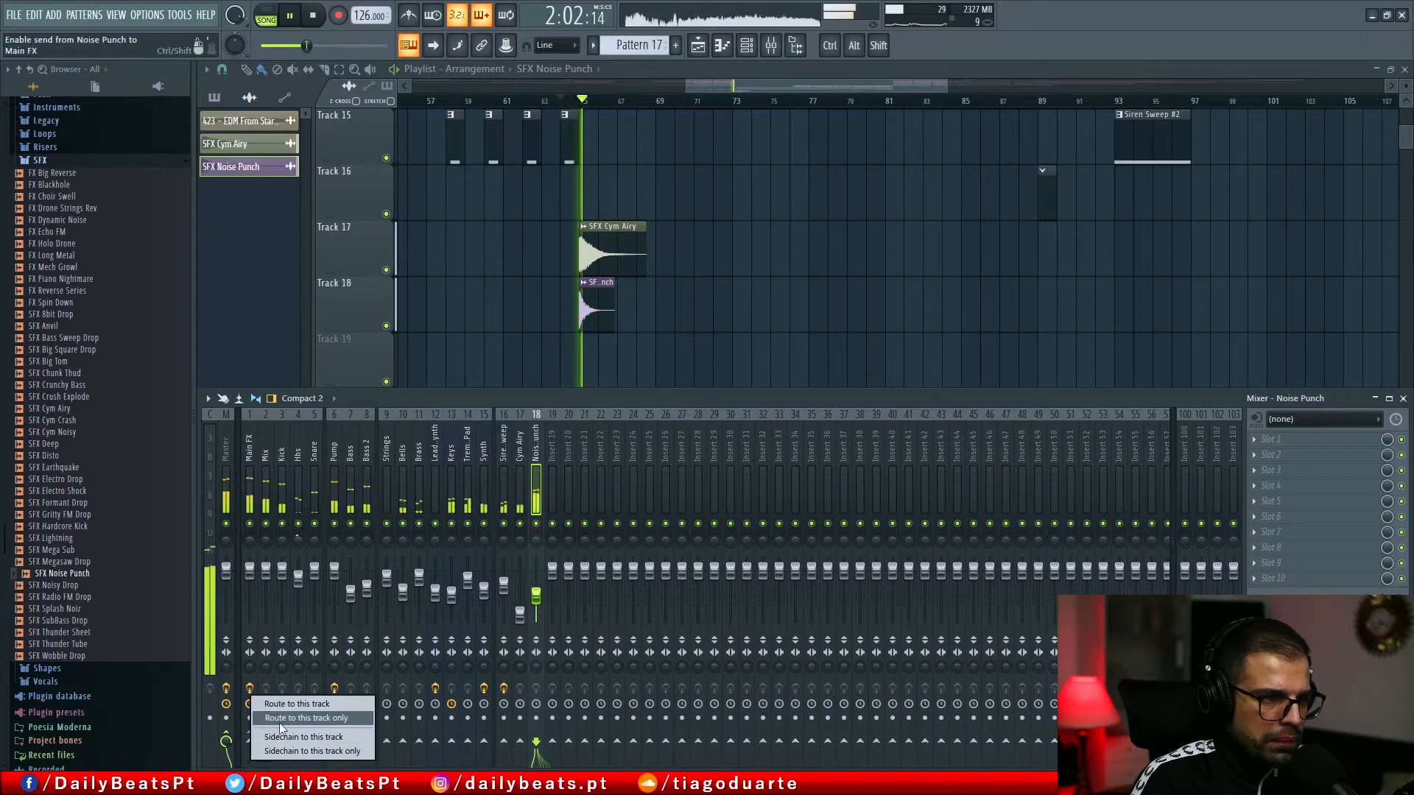
left_click(266, 737)
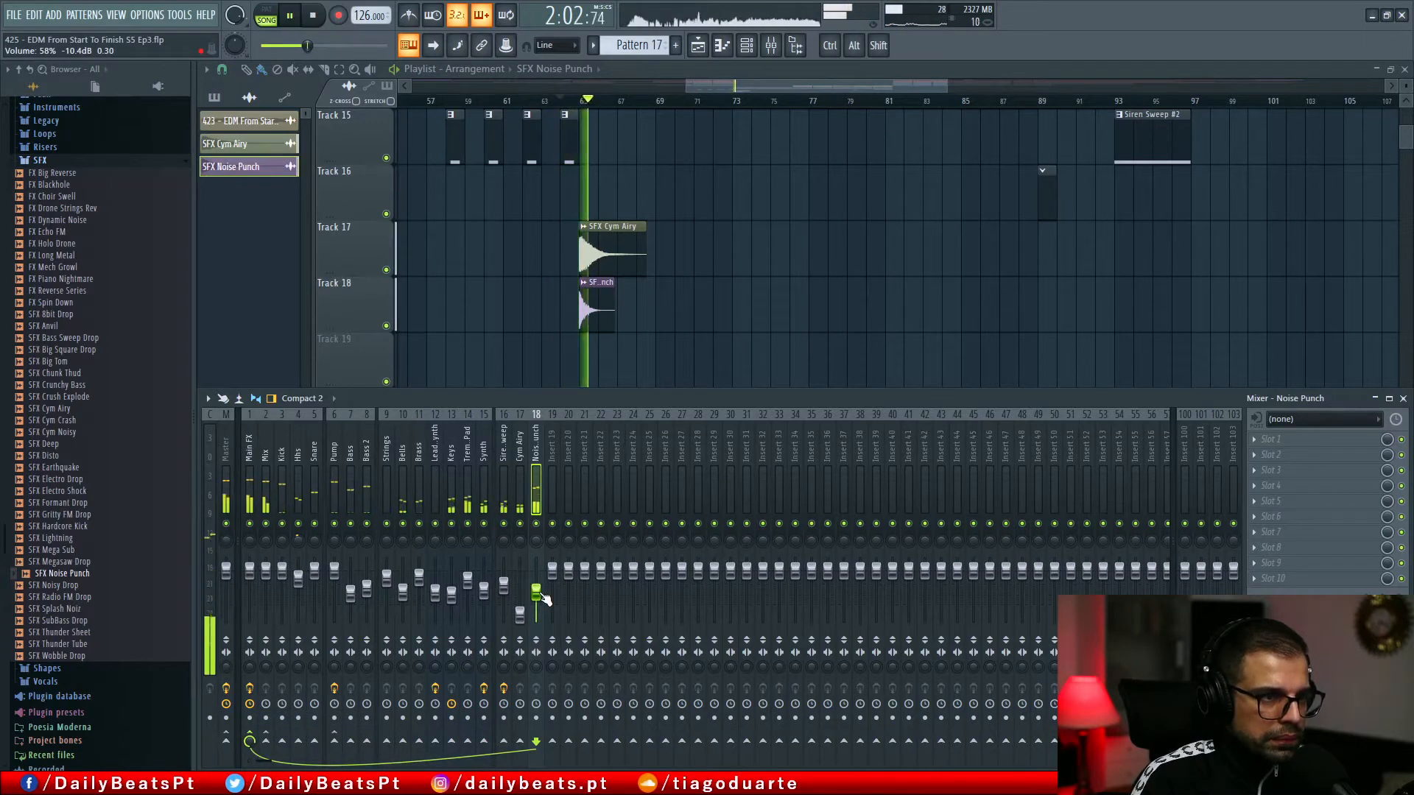
Step: Audition the SFX Radio FM Drop and SFX Wobble Drop samples, and switch from the SFX folder to the Risers folder
left_click(59, 597)
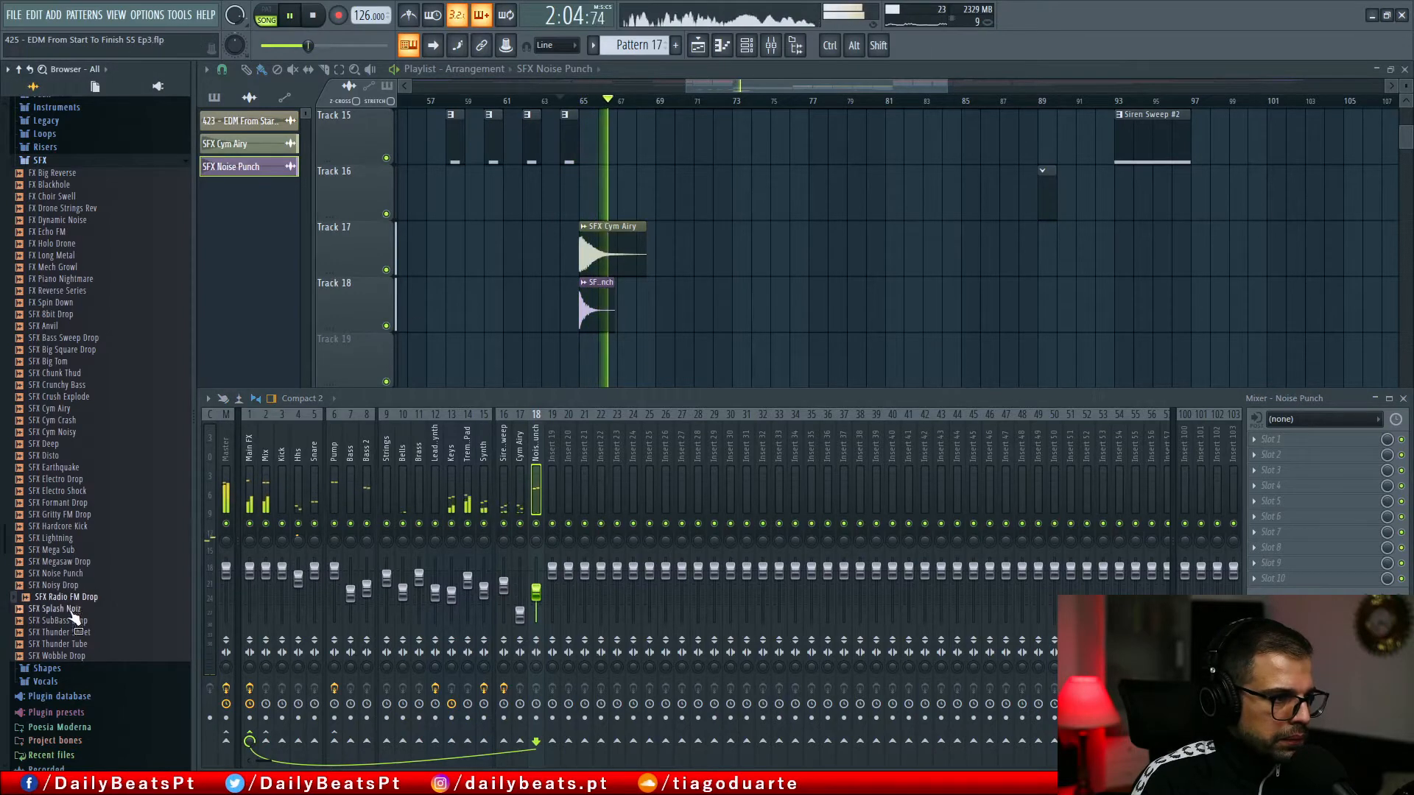
left_click(74, 655)
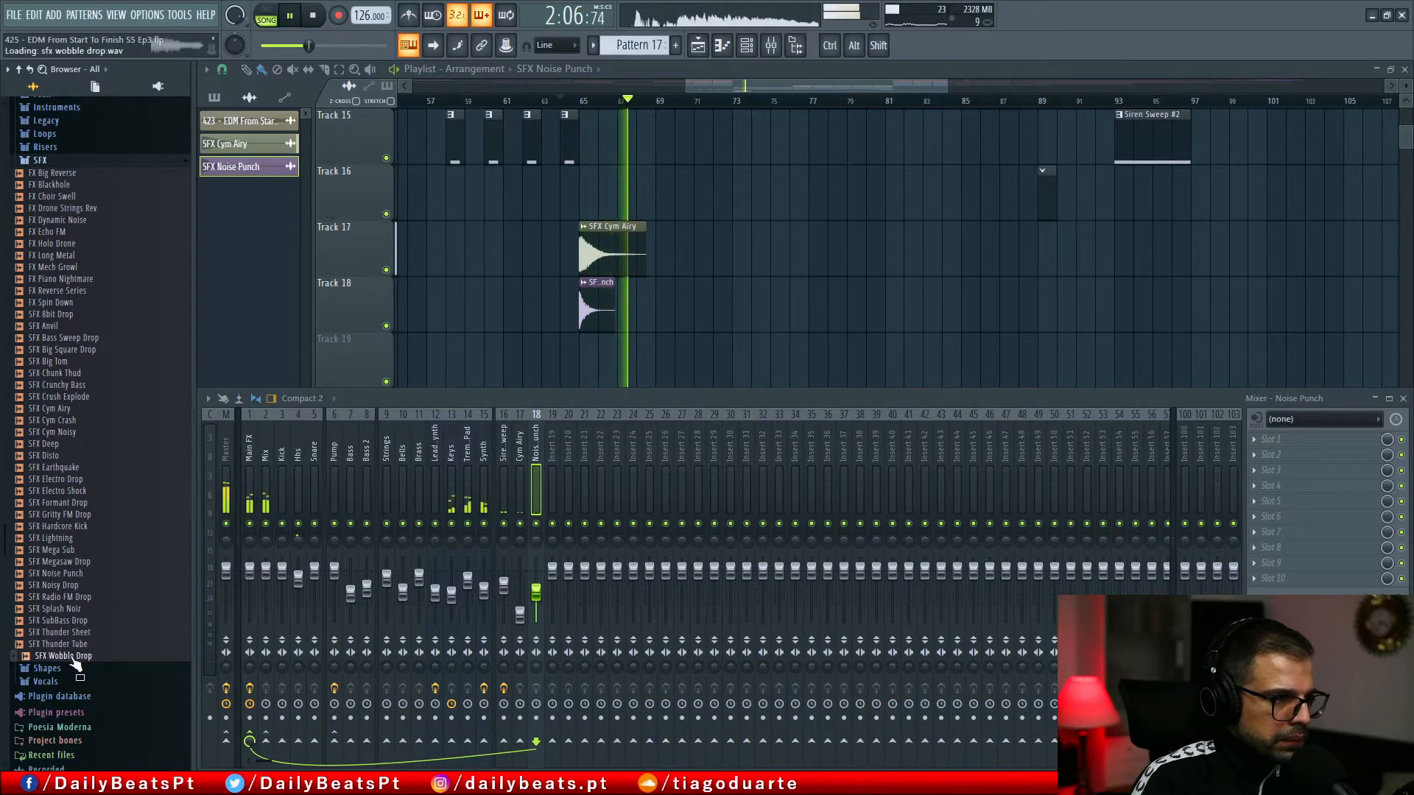
left_click(37, 159)
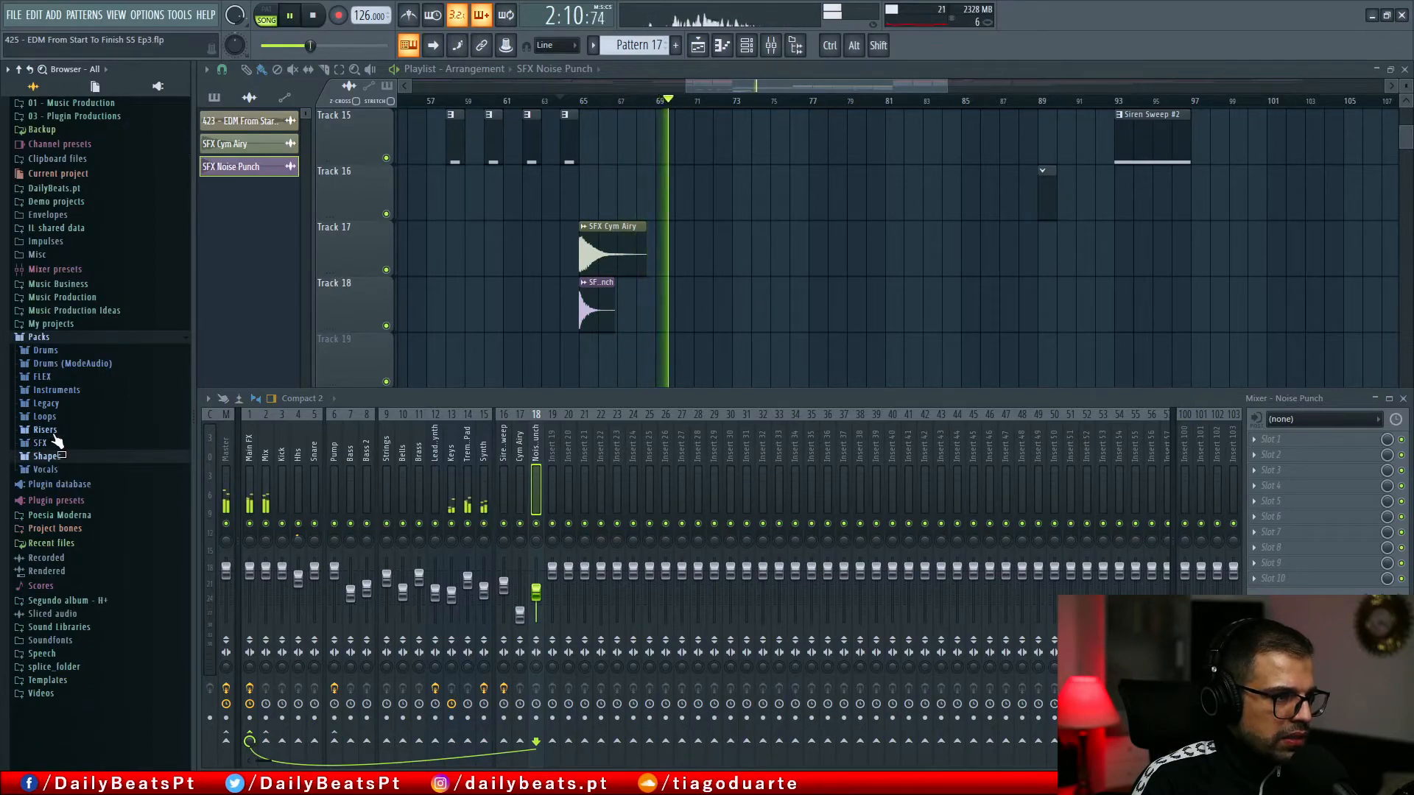
left_click(56, 442)
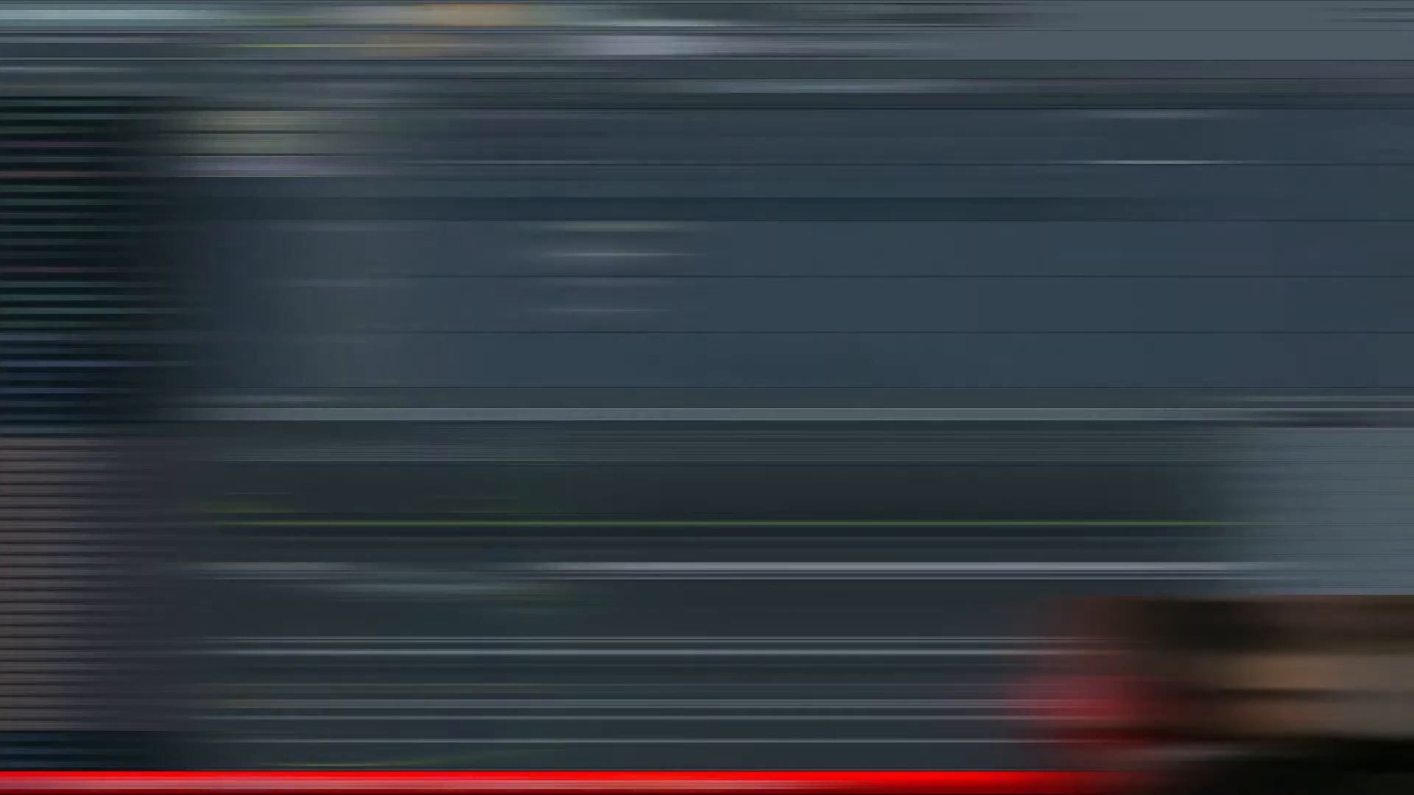
Step: Route mixer insert 19 for Riser Noise only to Main FX and name it "Noise"
right_click(251, 742)
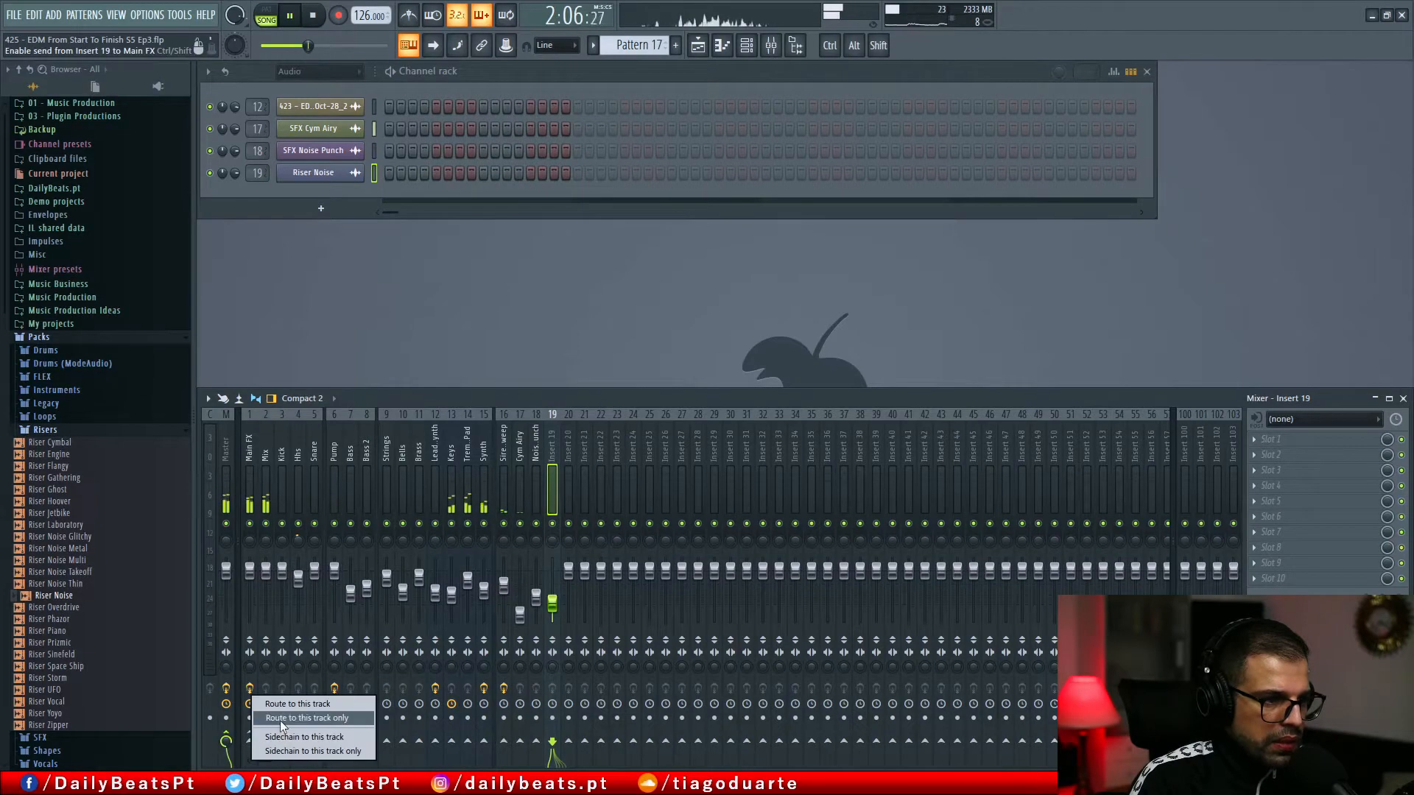
left_click(281, 720)
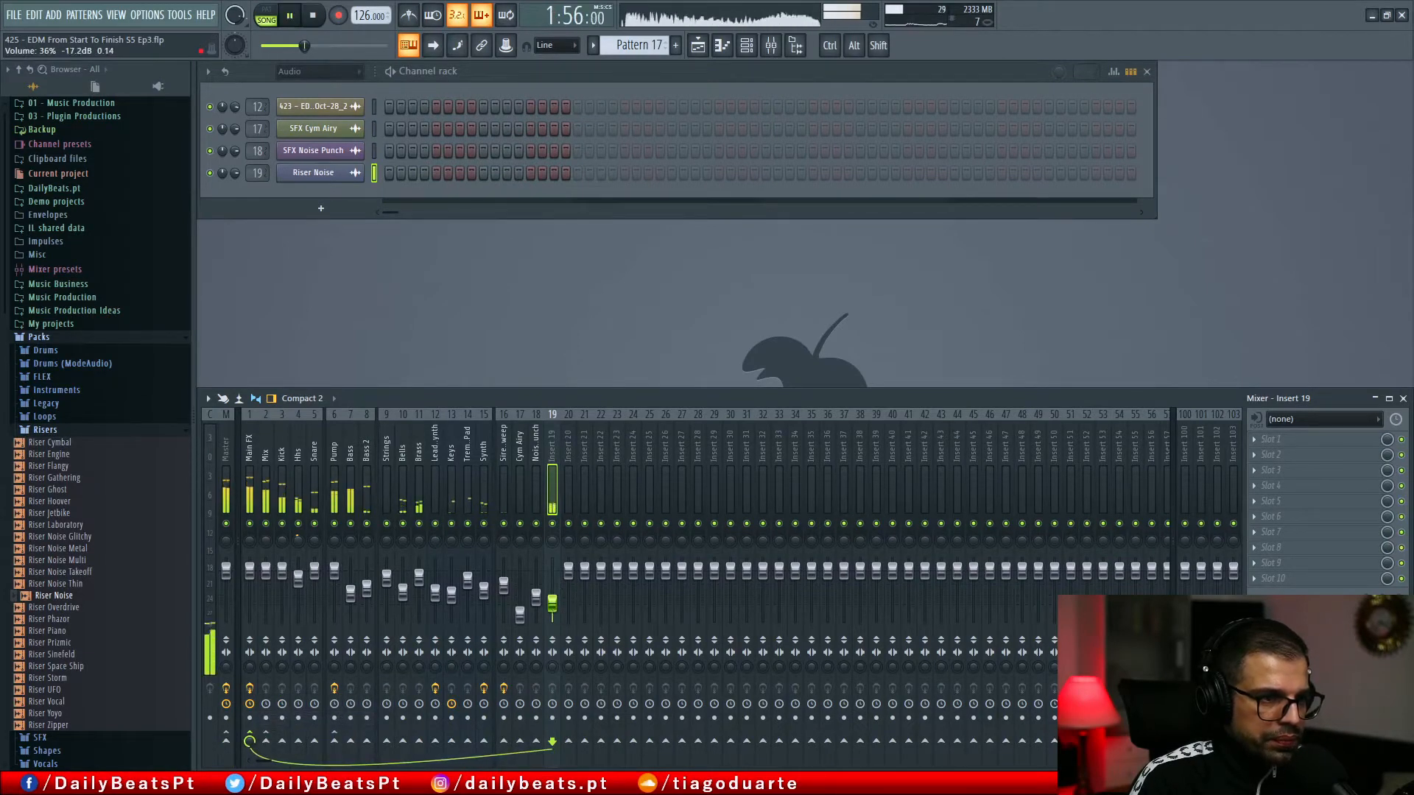
double_click(549, 447)
type("Noise")
key("Return")
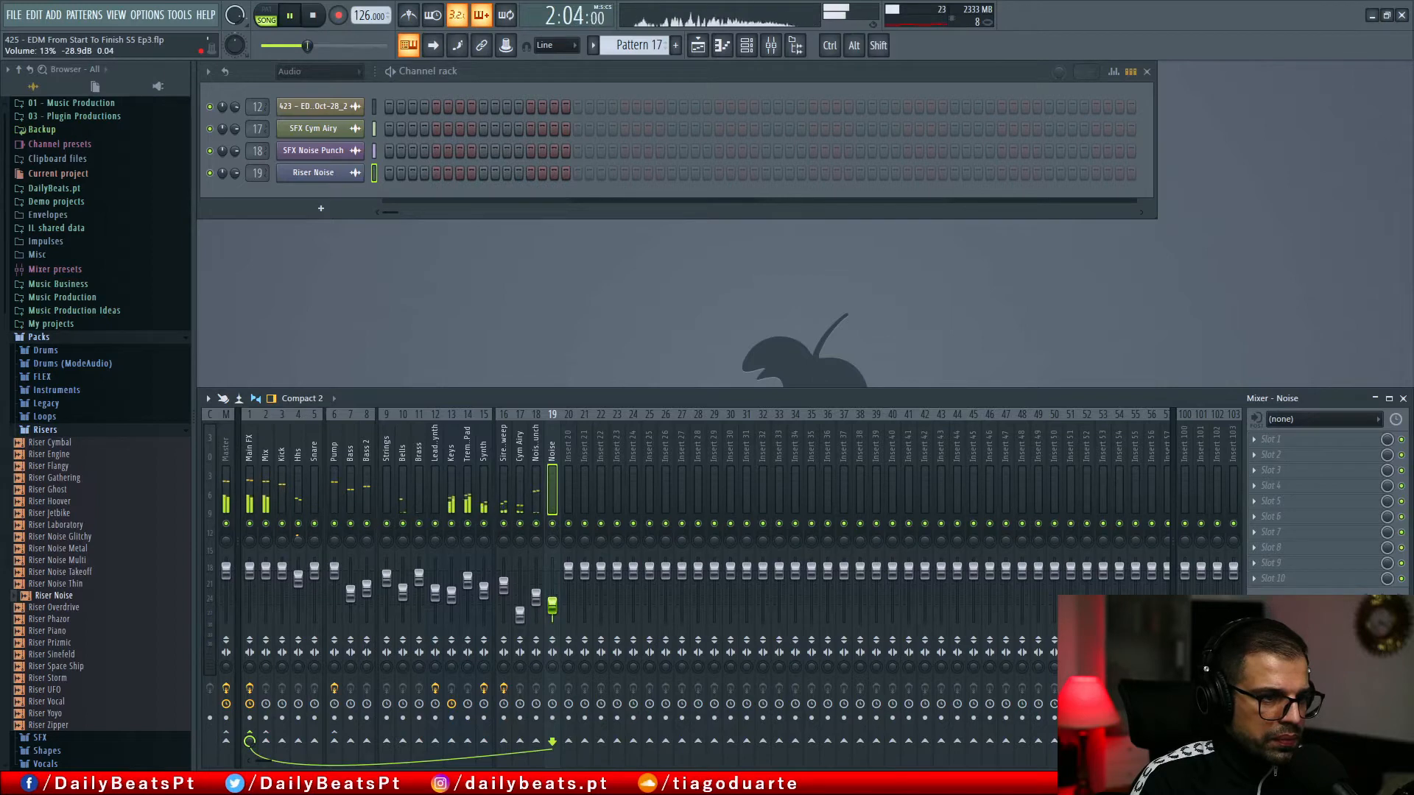
Step: Place SFX Cym Noisy on Track 18 leading into bar 49 and SFX Cym Airy on Track 16 at bar 49, and play the transition
left_click(698, 46)
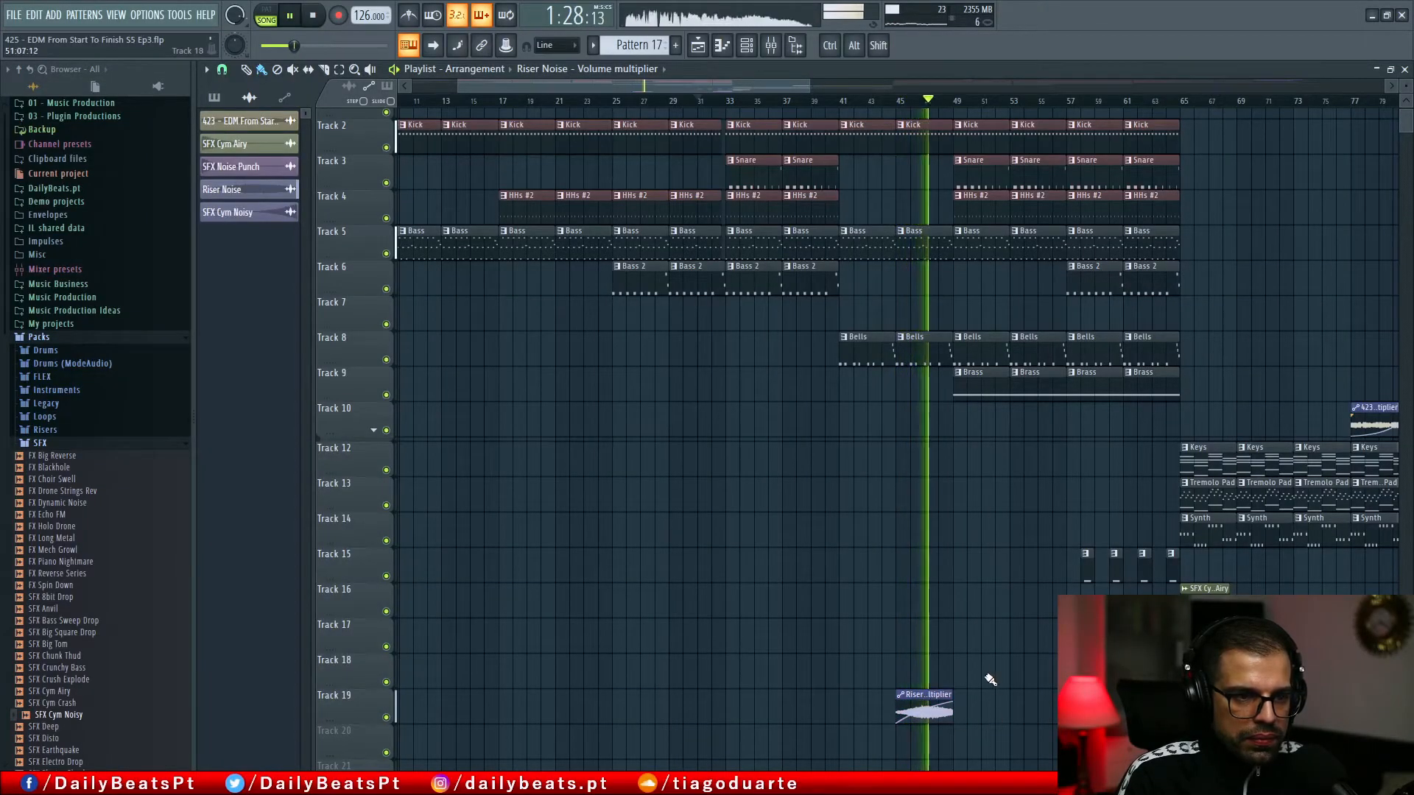
scroll(975, 634, "up", 4)
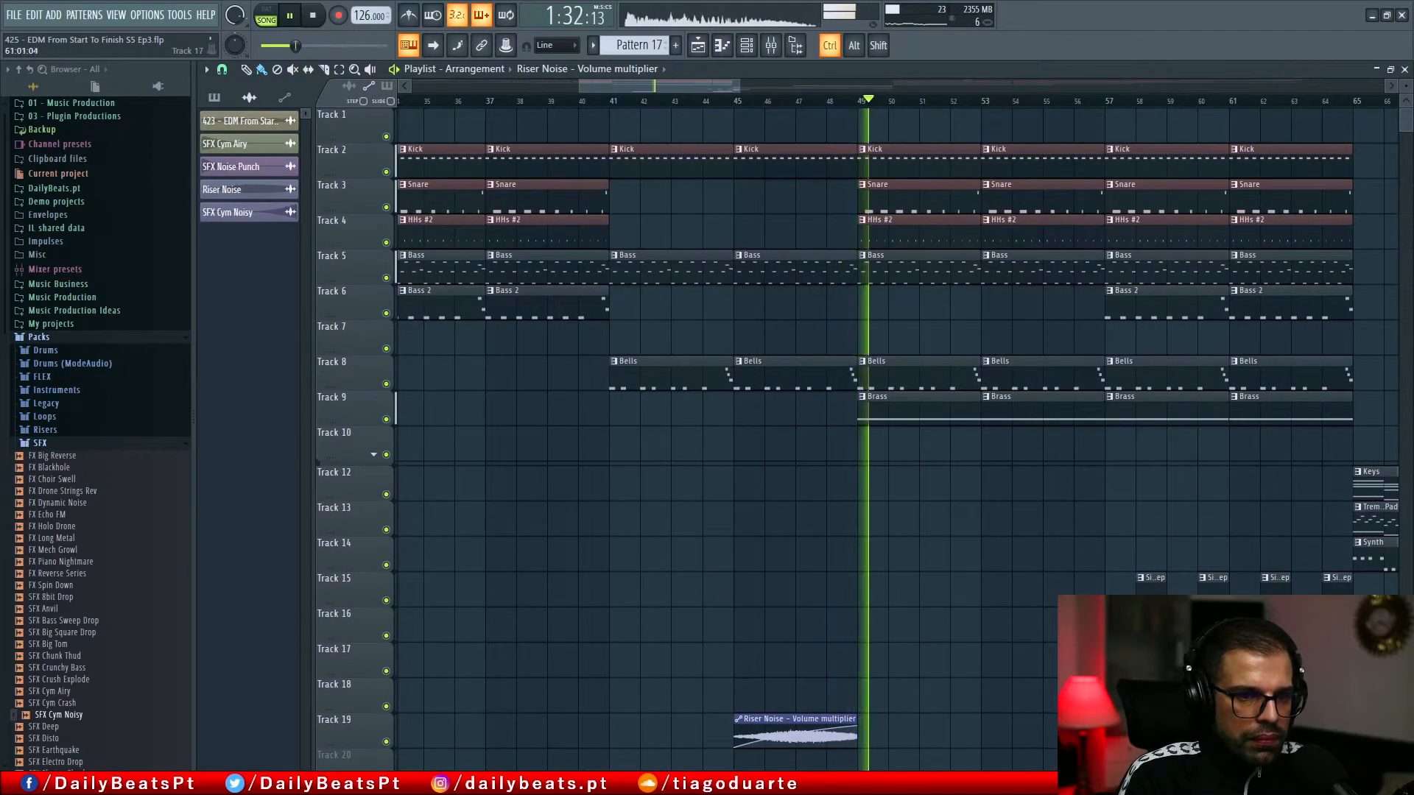
scroll(863, 599, "down", 2)
left_click_drag(1066, 659, 687, 701)
left_click(834, 671, "ctrl")
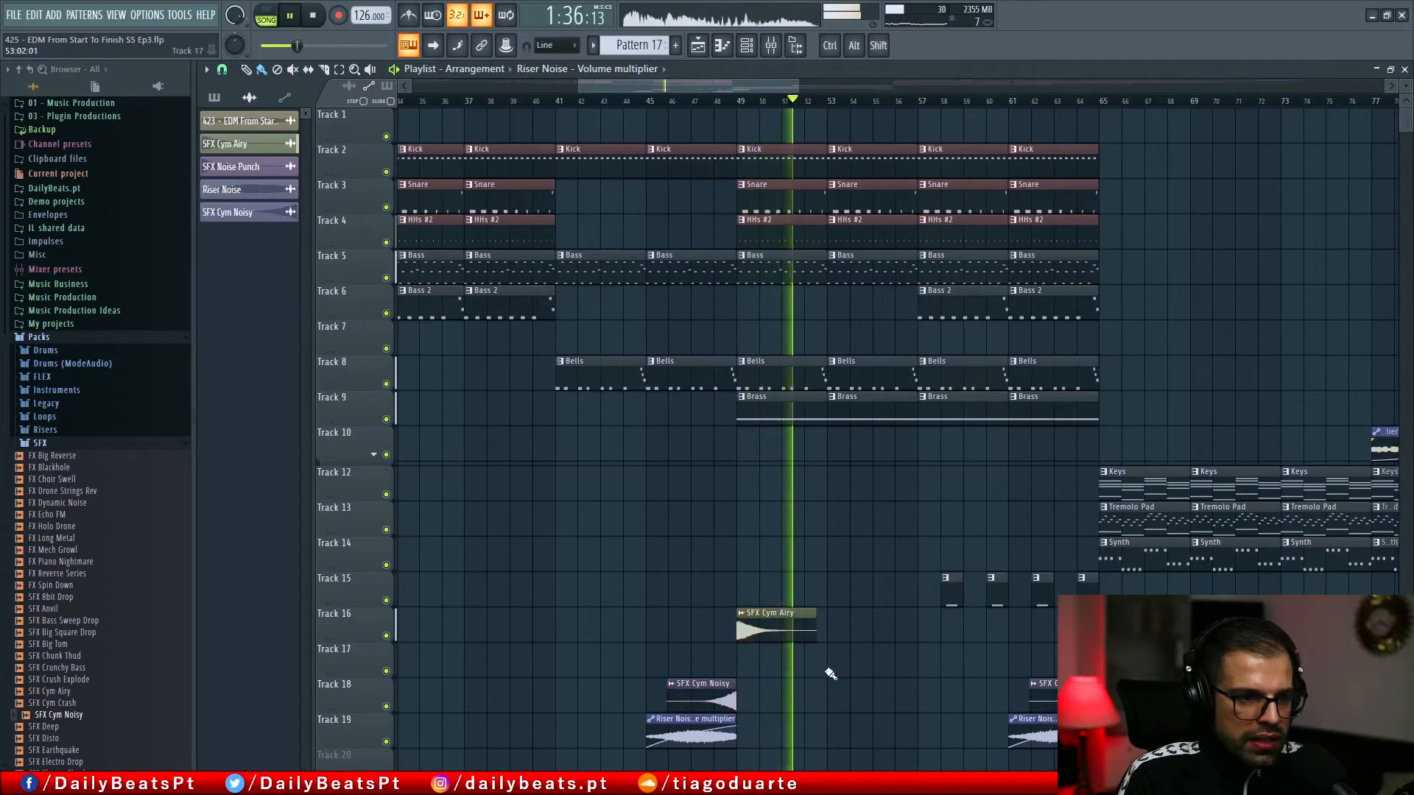
left_click(667, 104)
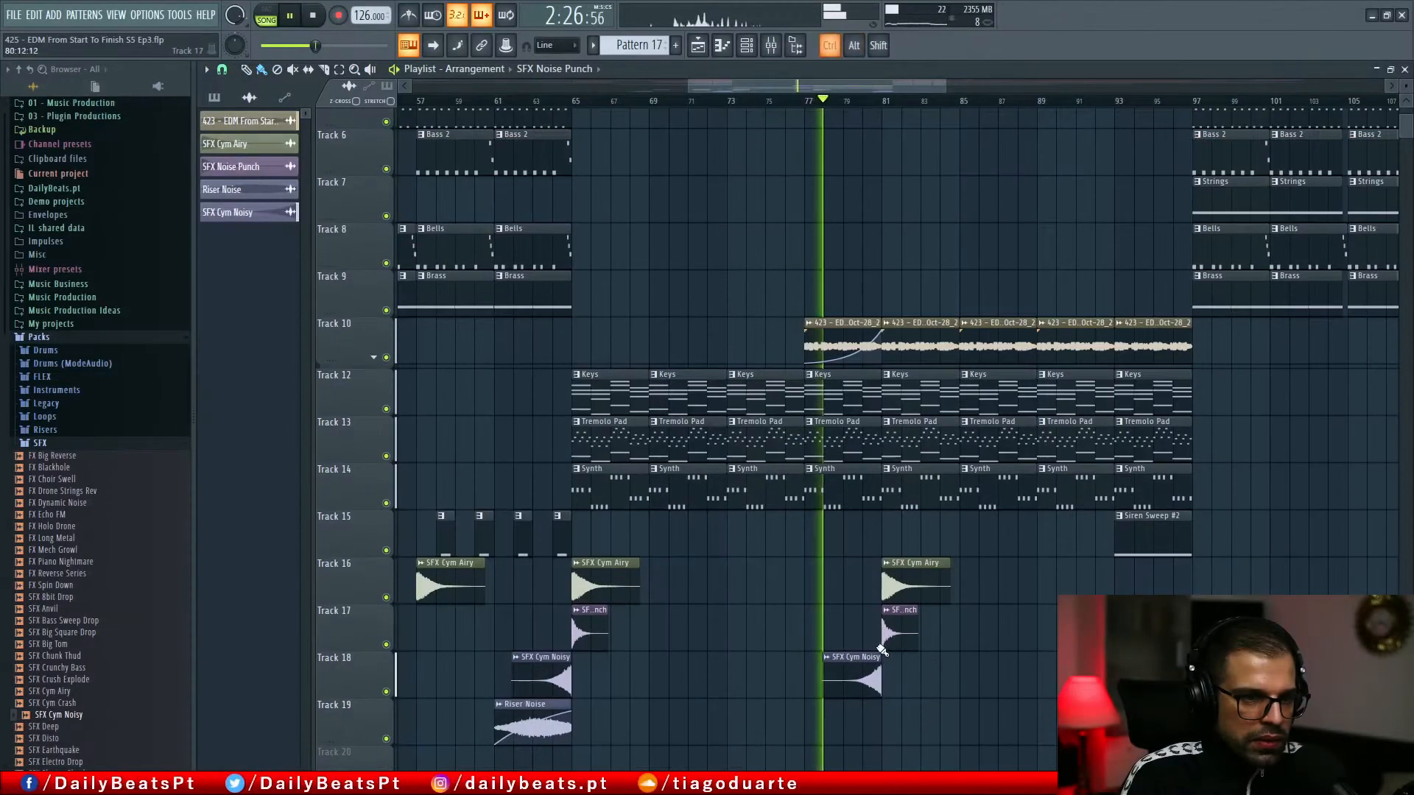
Step: Delete the SFX Noise Punch clip at bar 81 on Track 17 and play from bar 77
scroll(987, 651, "down", 3)
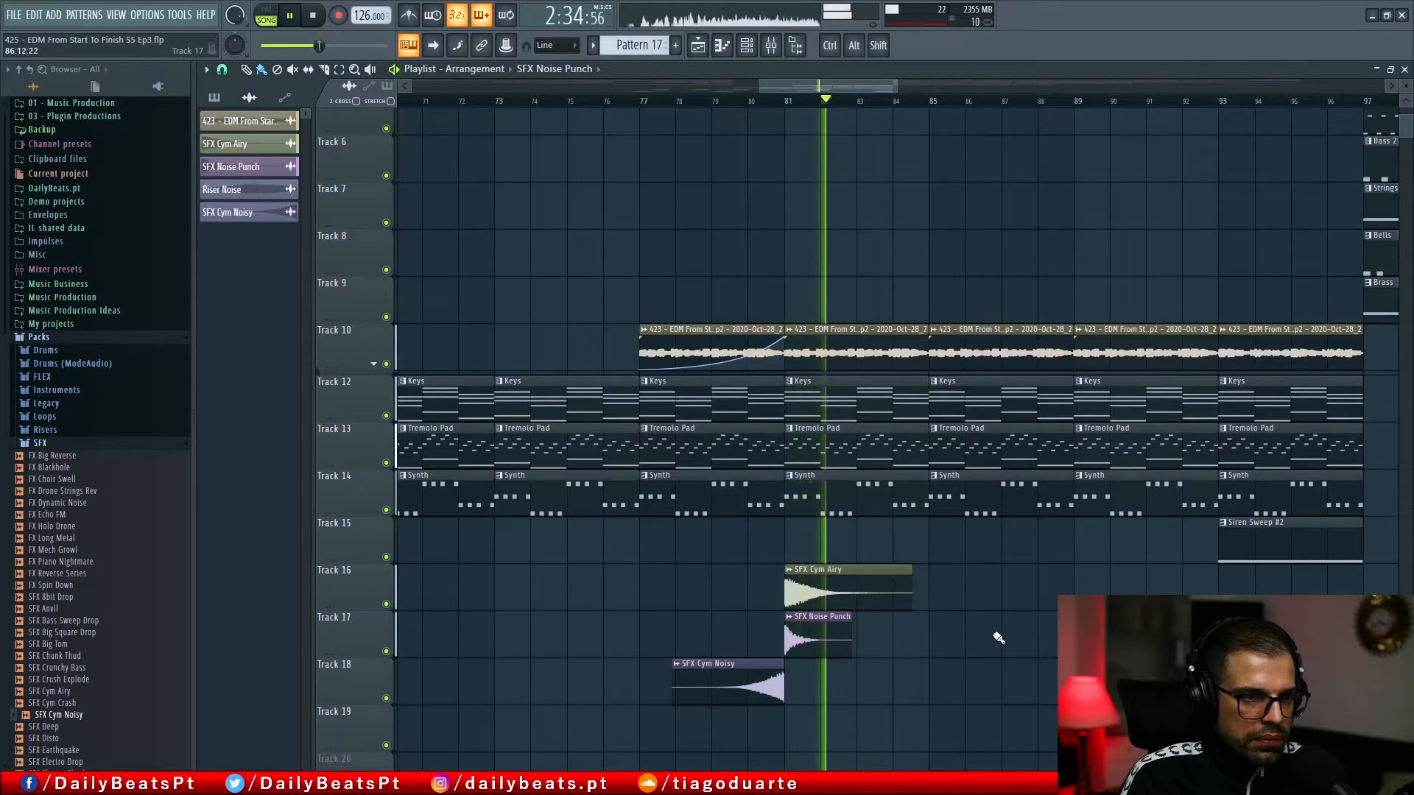
left_click_drag(919, 626, 725, 637)
key("Delete")
left_click(658, 103)
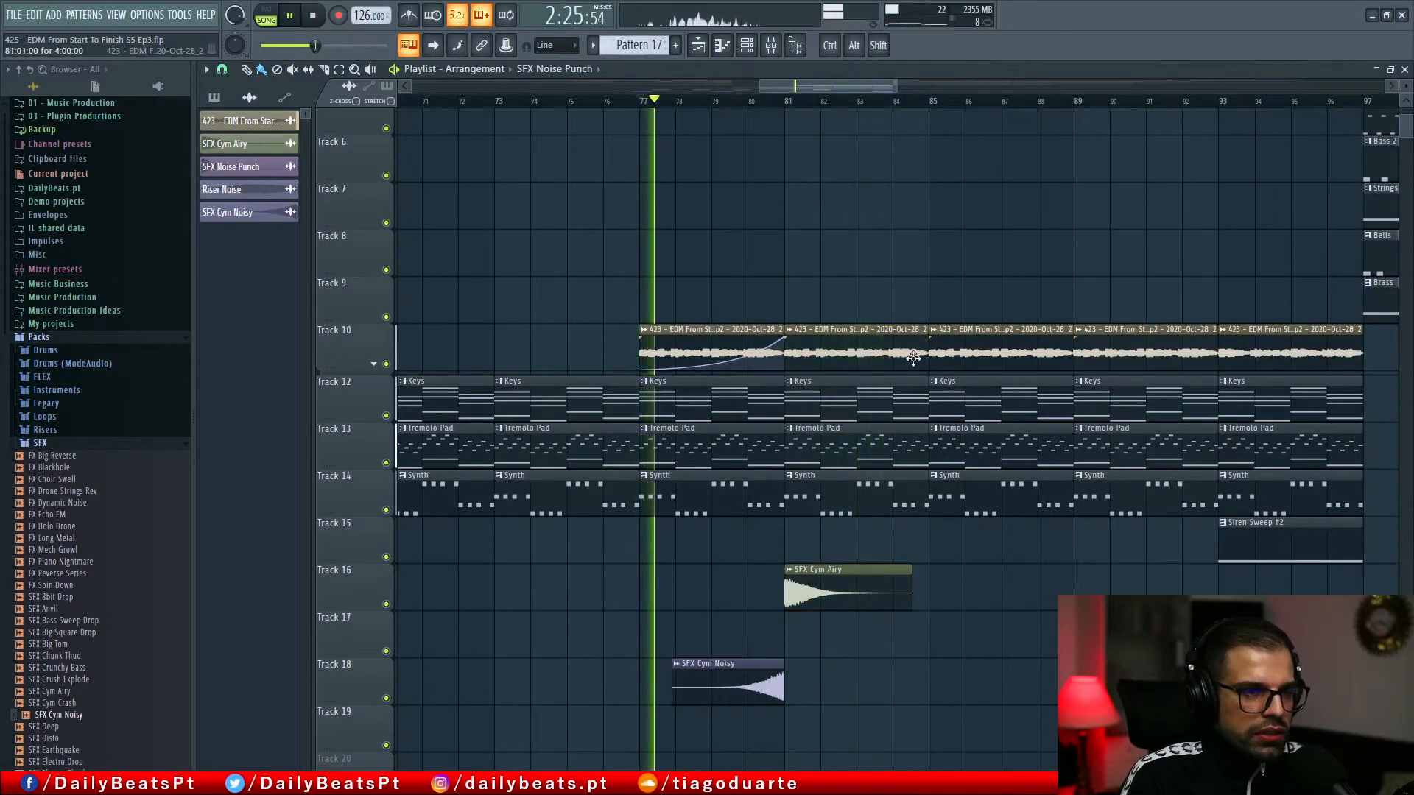
Step: Try replacing the SFX Cym Noisy clip before bar 81 with a copy of Riser Noise on Track 19 at bar 77, and play it
right_click(1021, 600, "ctrl")
scroll(868, 593, "up", 7)
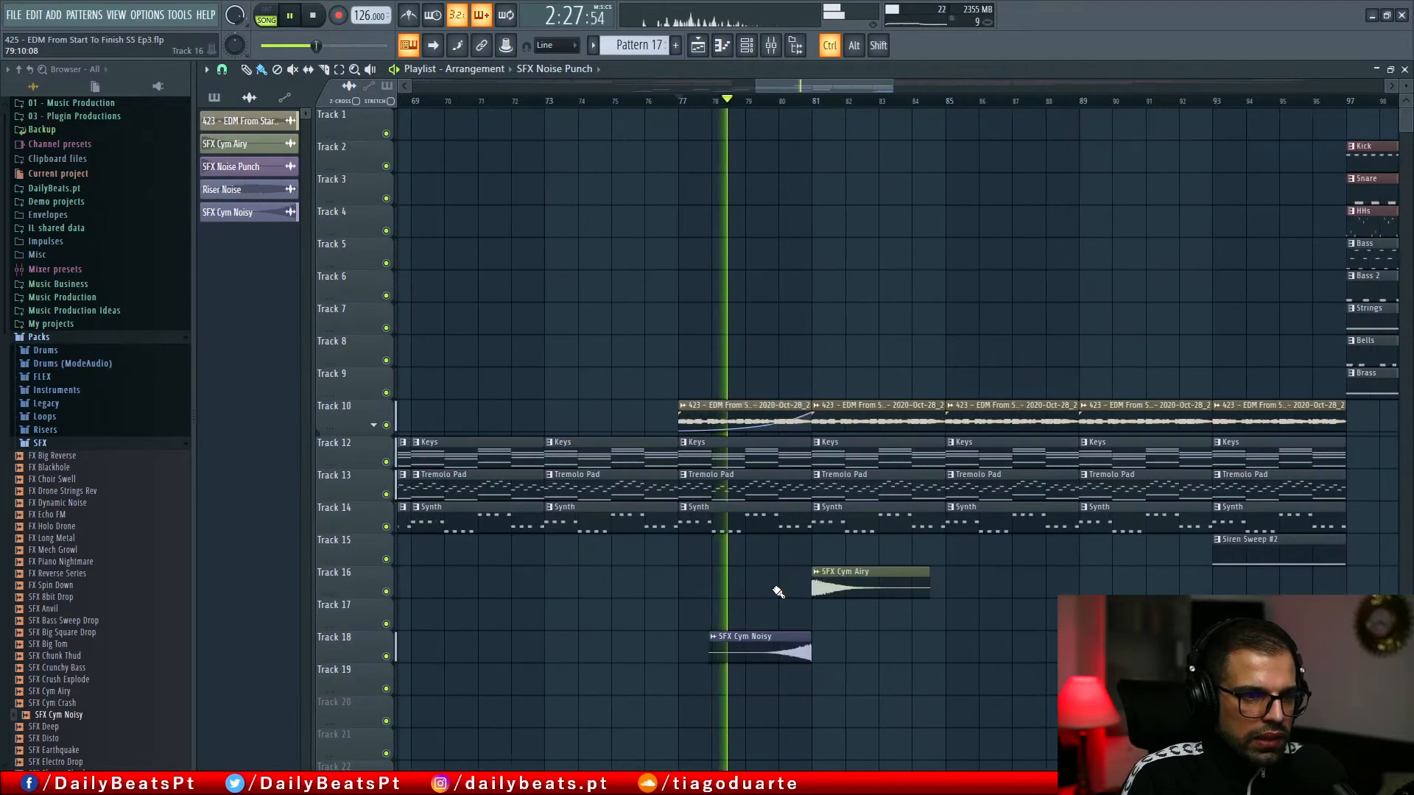
left_click_drag(1036, 574, 814, 599)
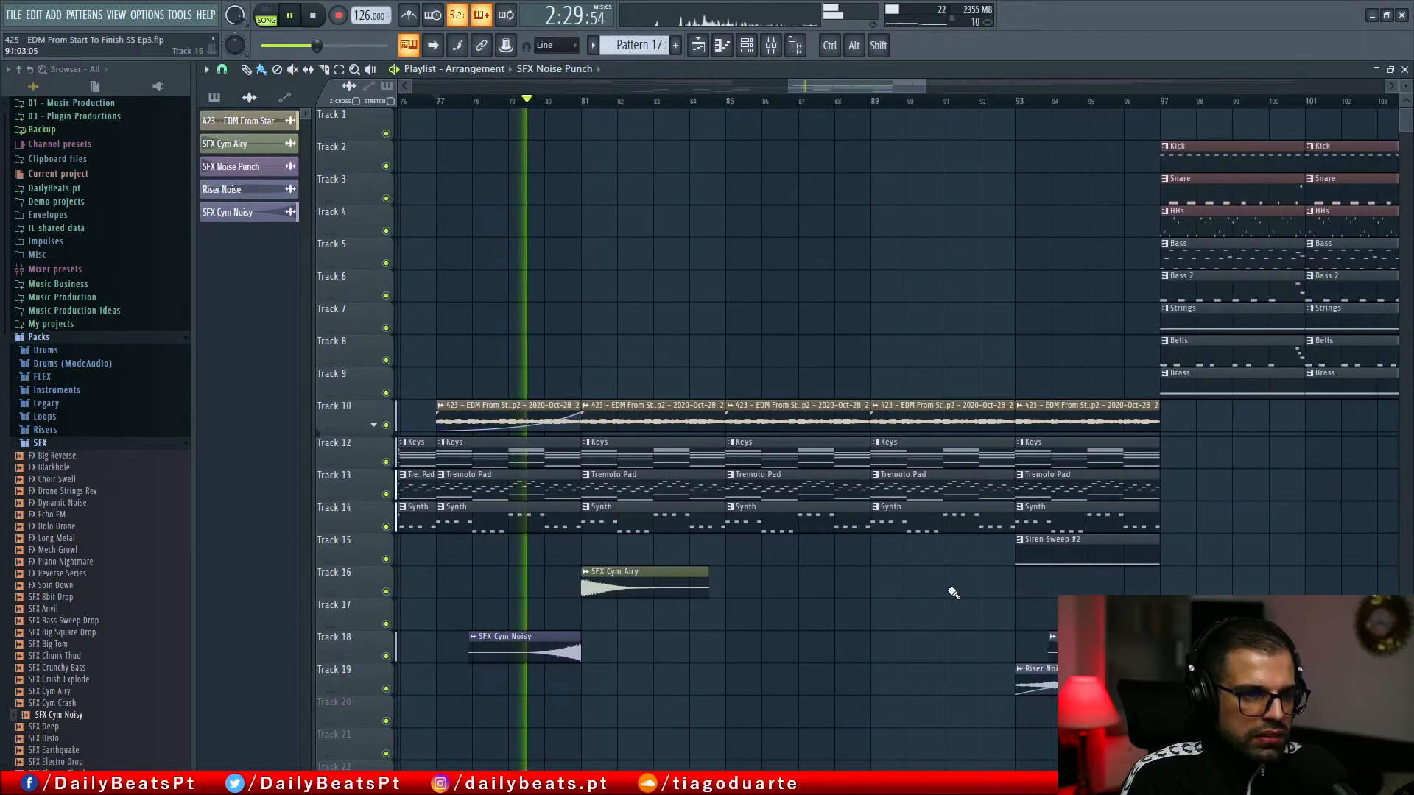
left_click_drag(947, 587, 921, 602)
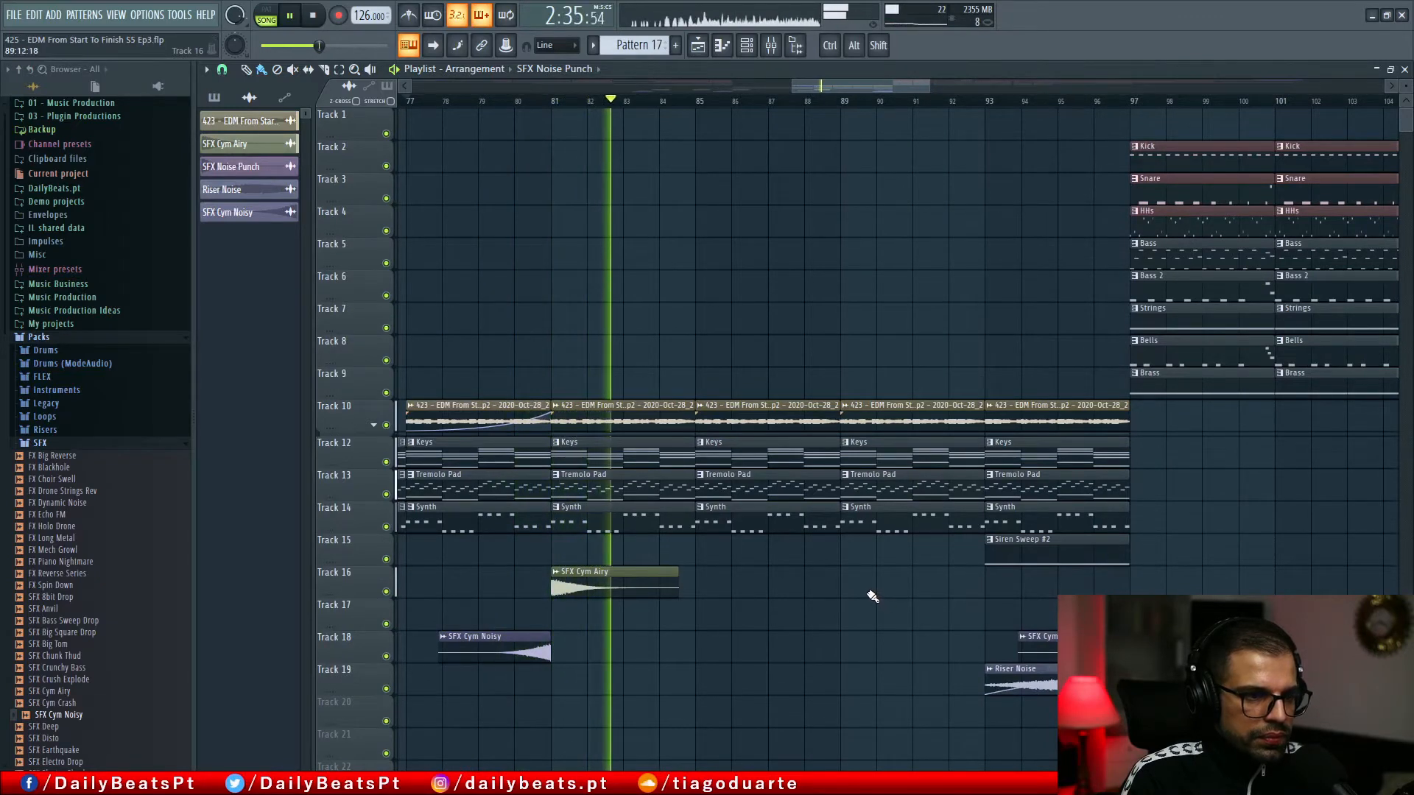
right_click(513, 652)
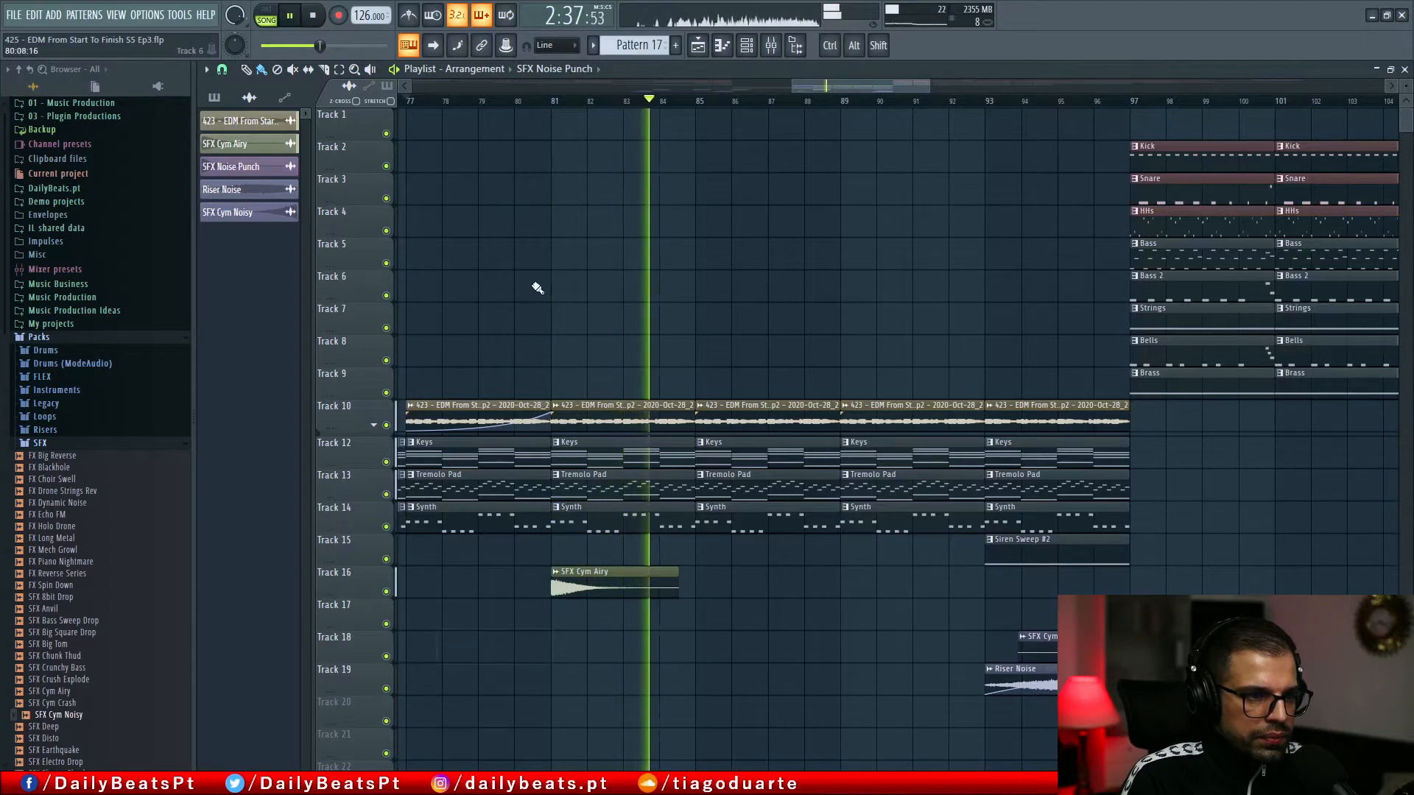
scroll(656, 157, "left", 3)
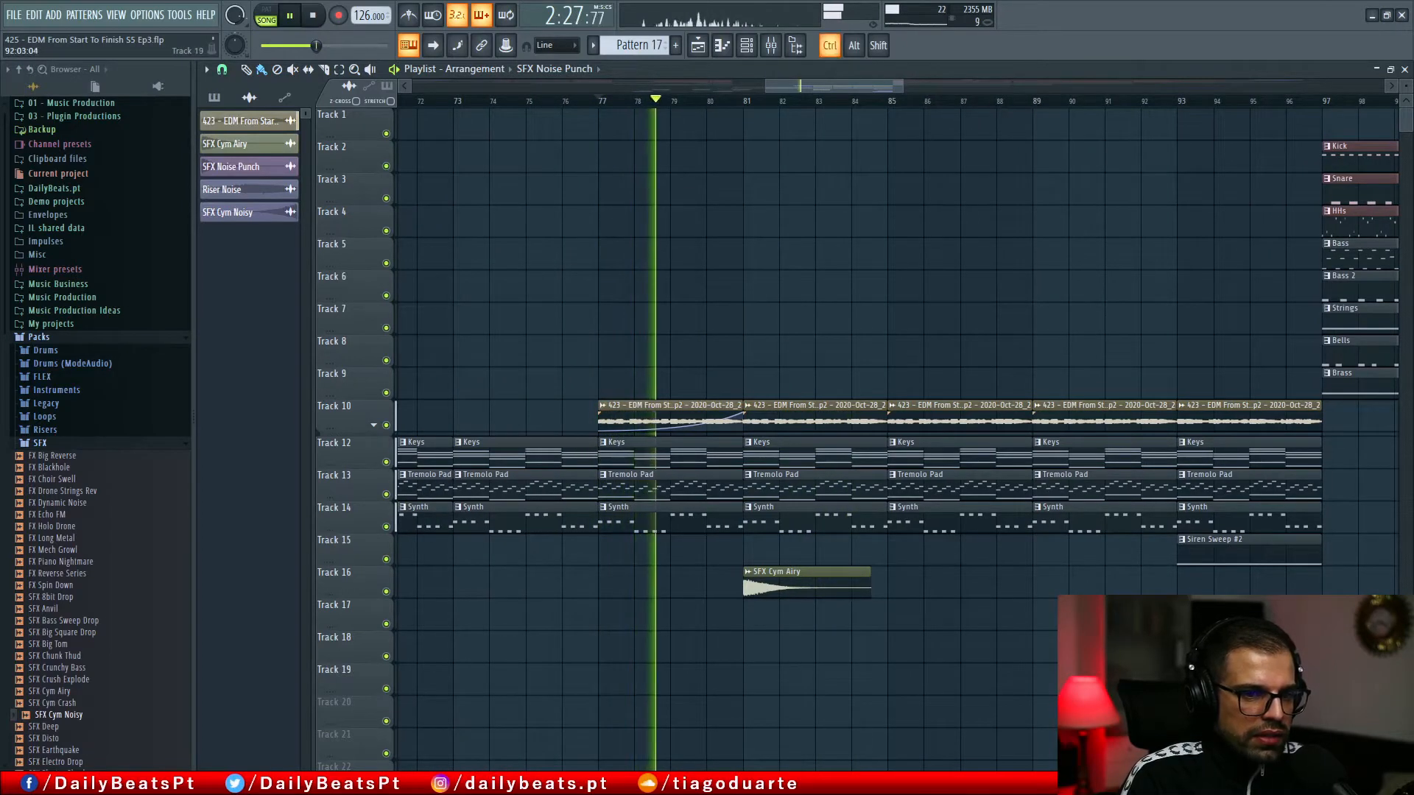
left_click_drag(1235, 676, 653, 665, "shift")
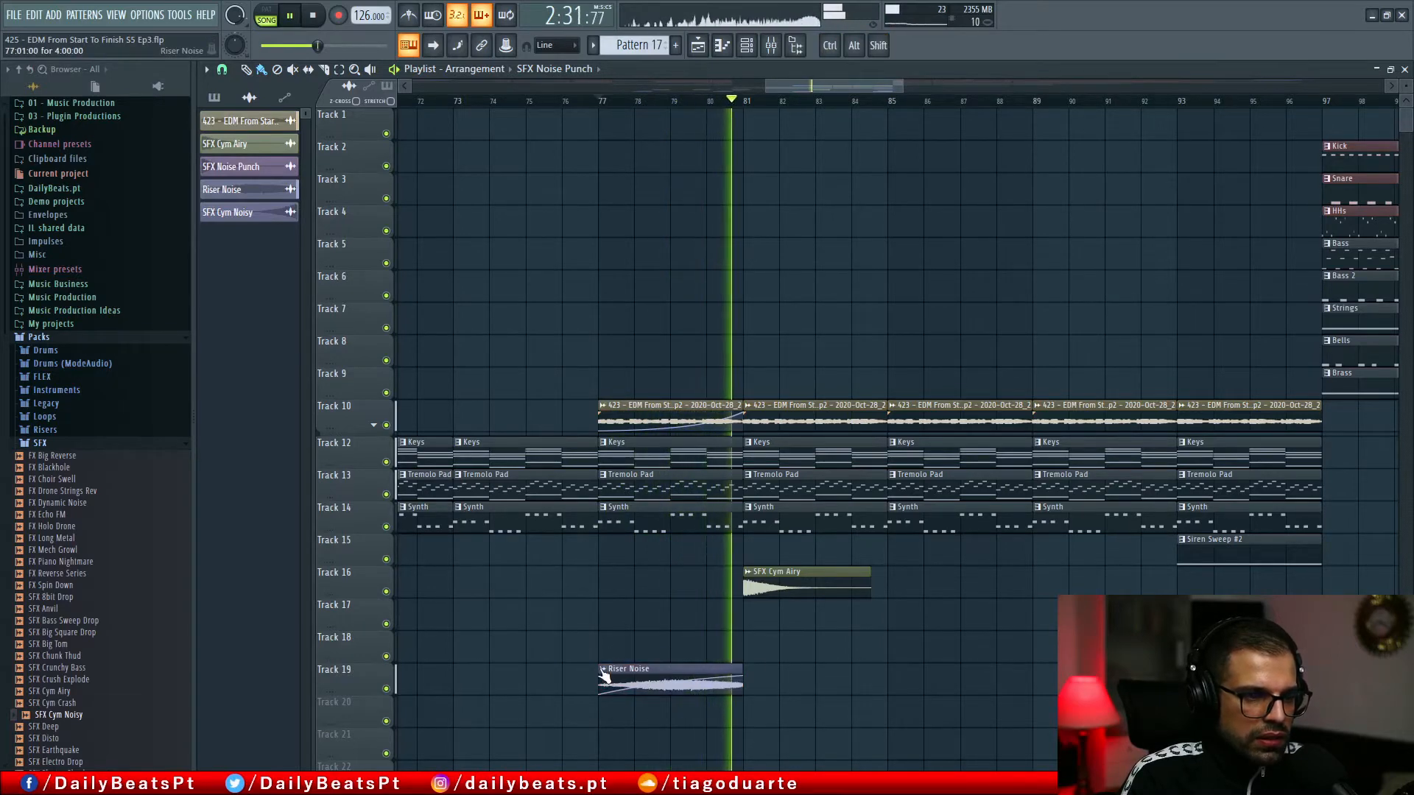
left_click(604, 103)
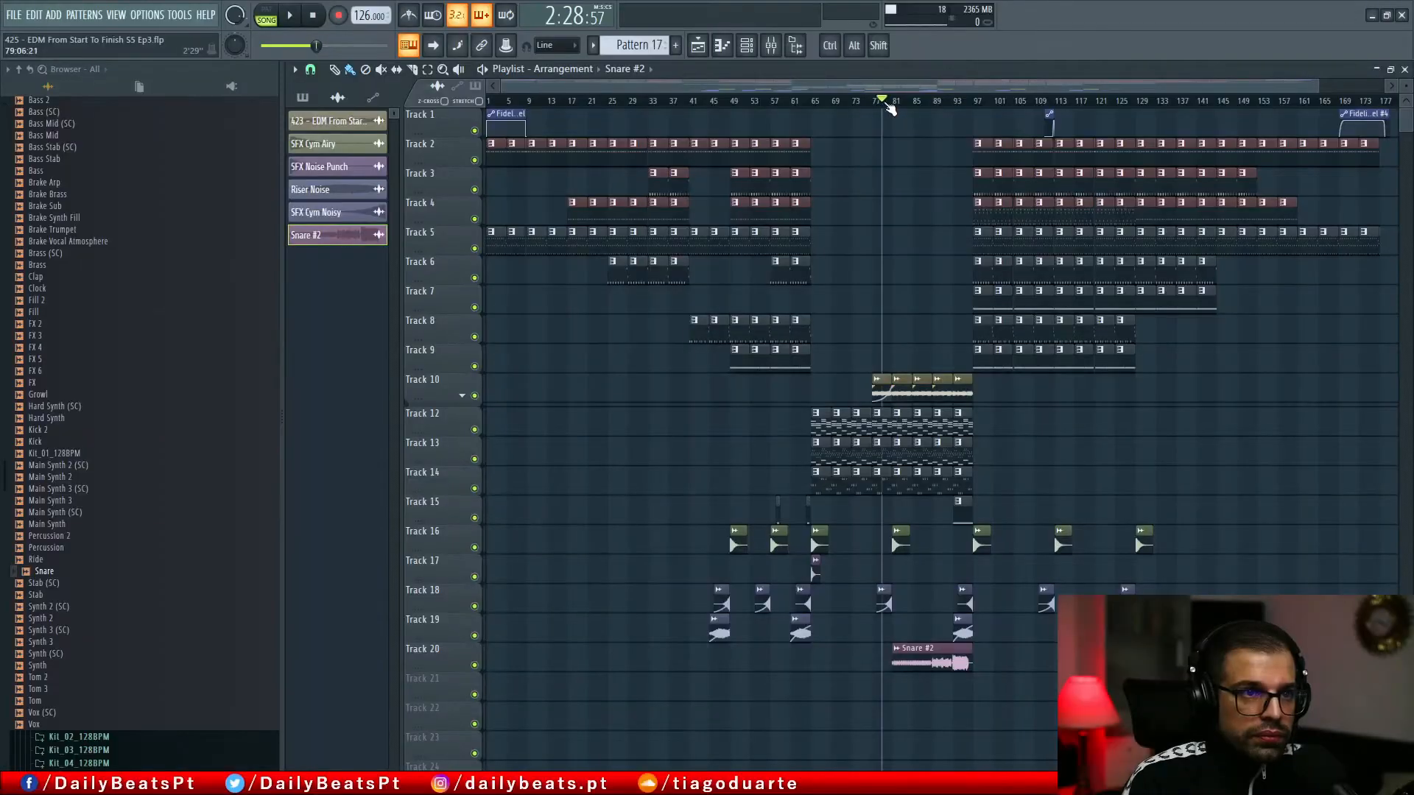
Step: Play the Snare #2 build-up, set mixer insert 21 to about 45% volume and route it only to Main FX
scroll(1013, 497, "up", 5)
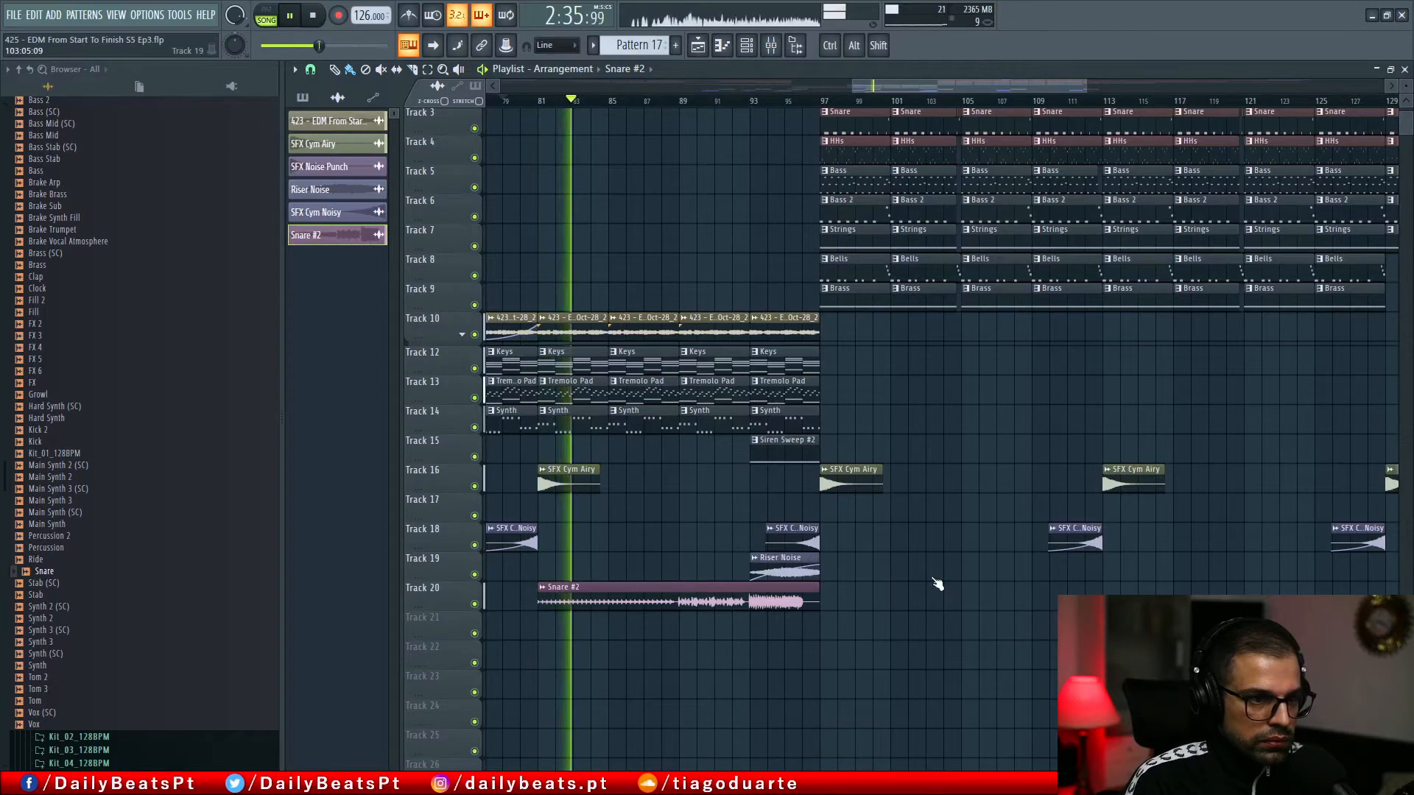
key("F5")
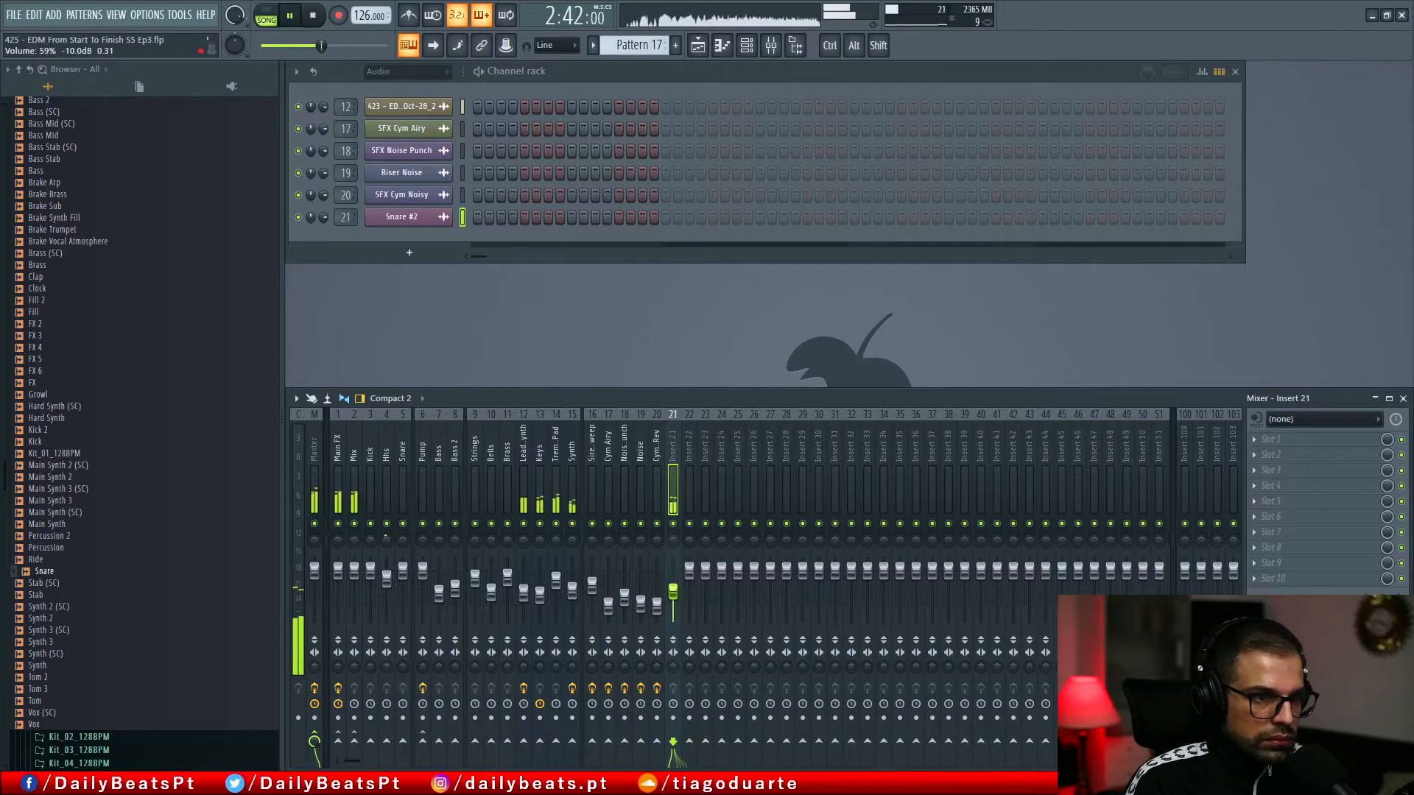
left_click(699, 51)
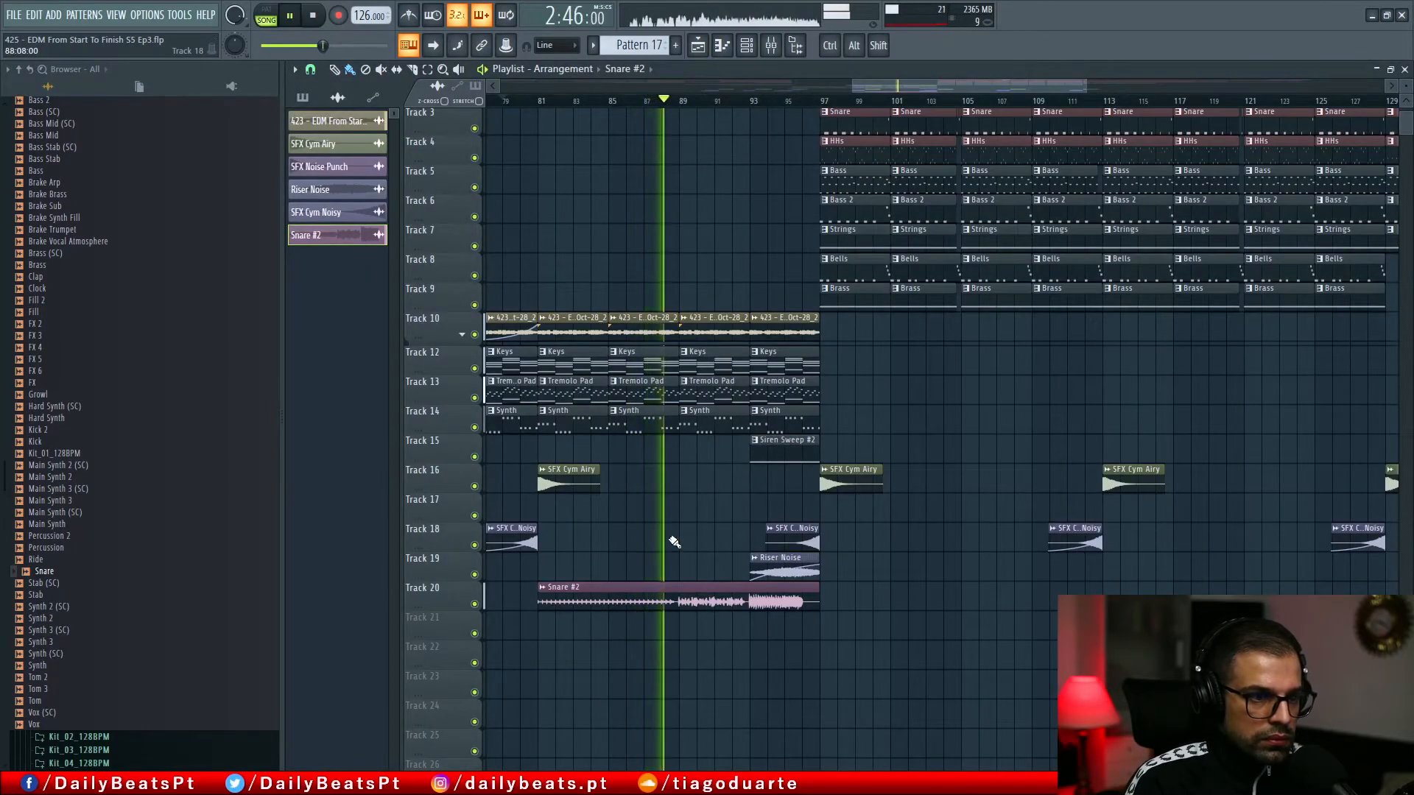
scroll(678, 542, "up", 3)
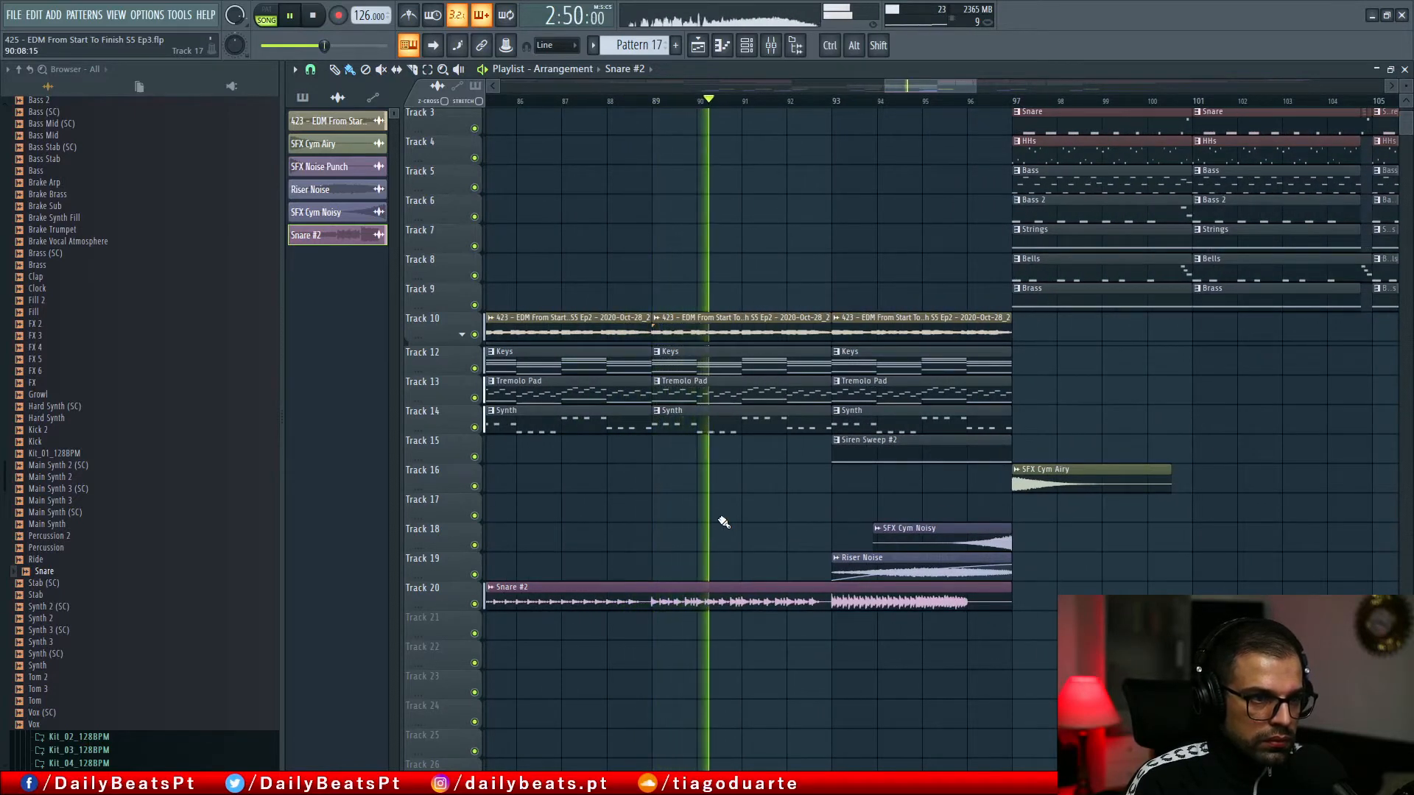
key("F5")
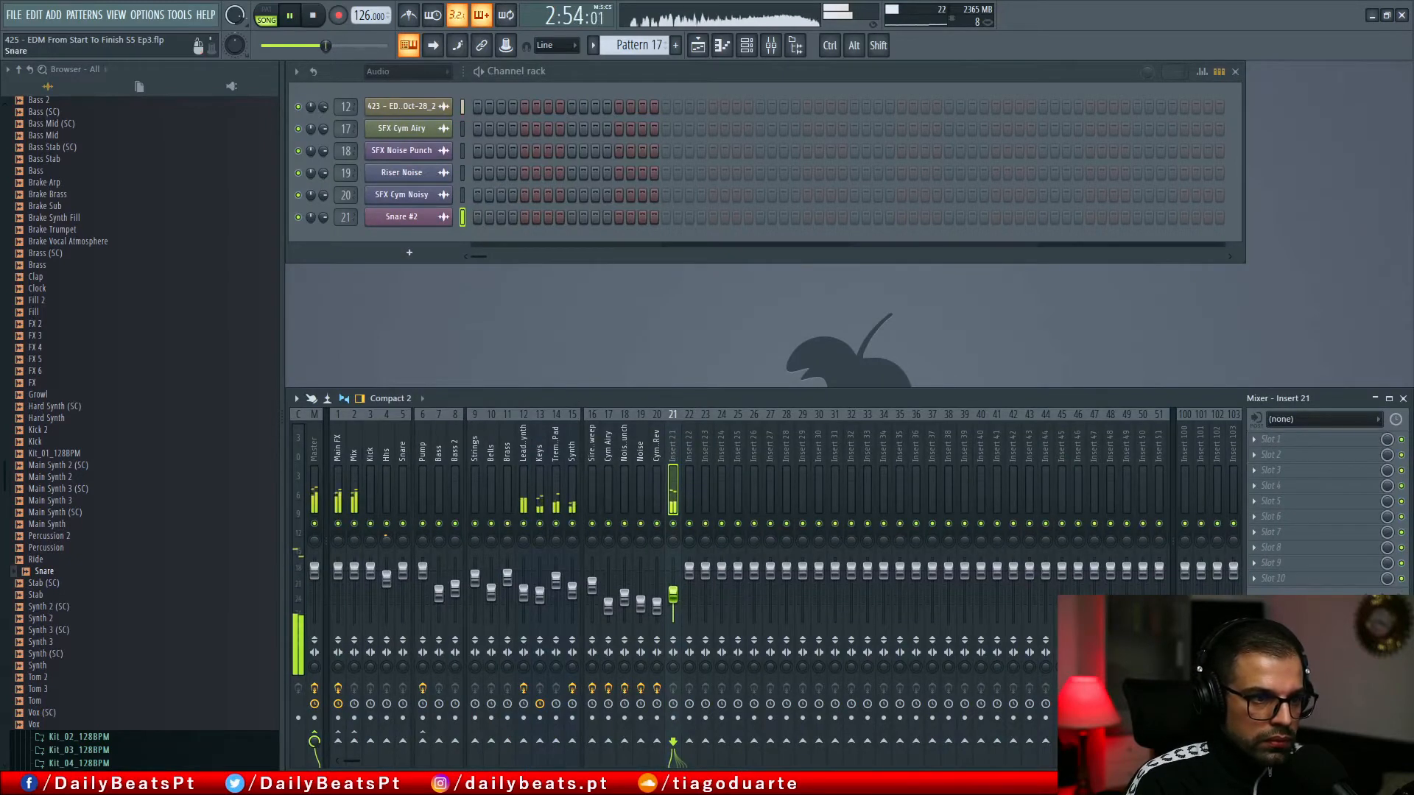
right_click(338, 745)
left_click(362, 719)
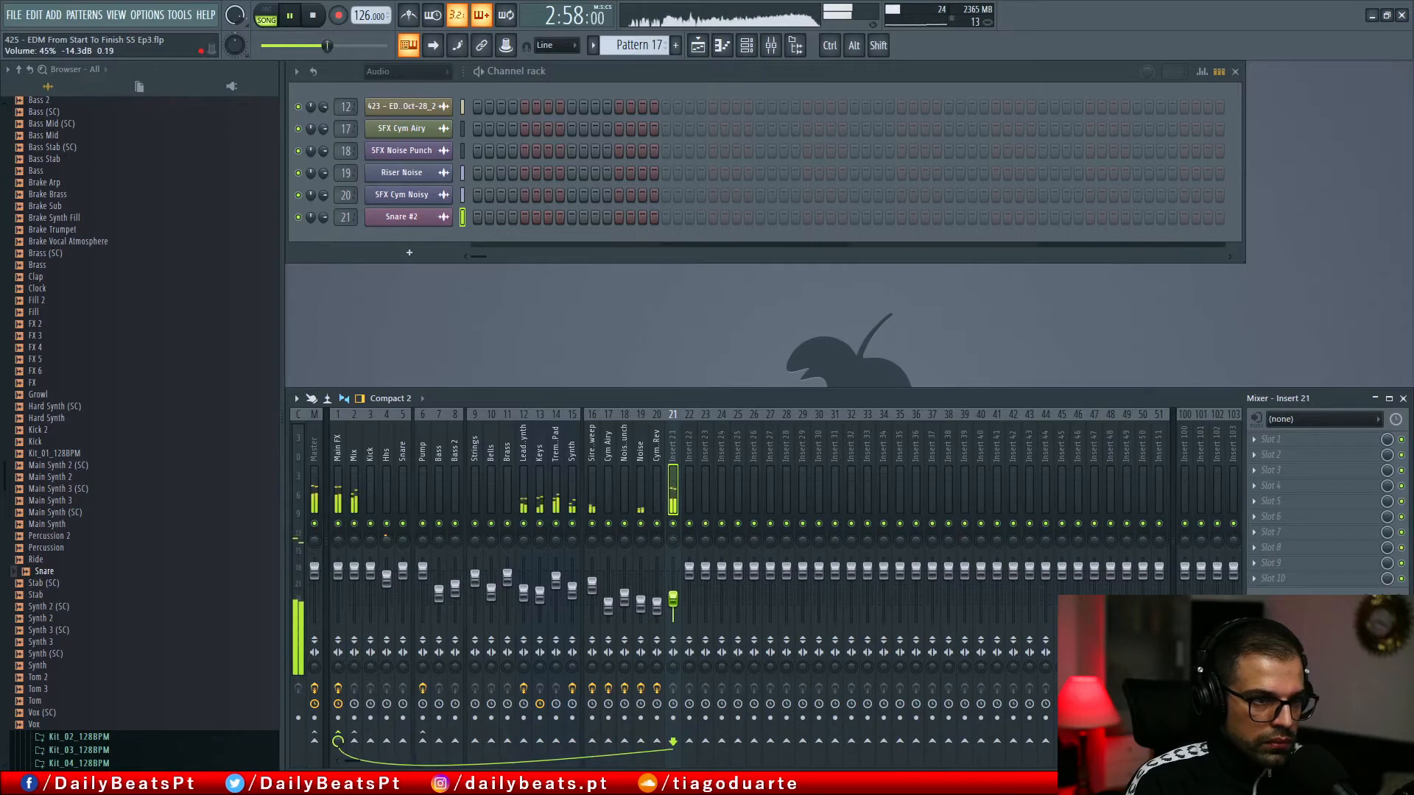
Step: Examine the build-up clips in bars 93 to 97 around the end of Snare #2 and replay the lead-in to the drop
left_click(698, 46)
left_click_drag(1013, 405, 743, 405)
scroll(716, 475, "up", 2)
scroll(710, 478, "up", 3)
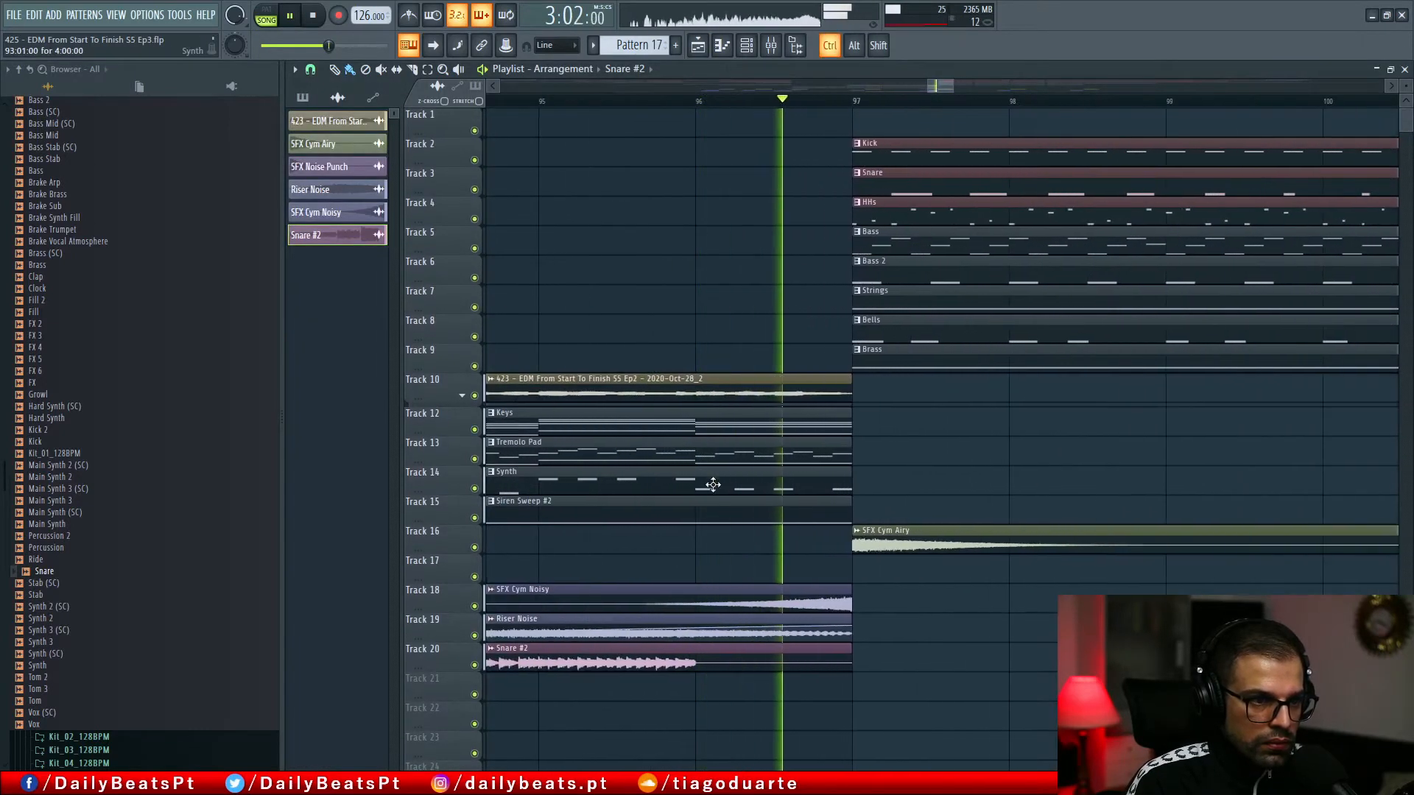
scroll(738, 499, "down", 5)
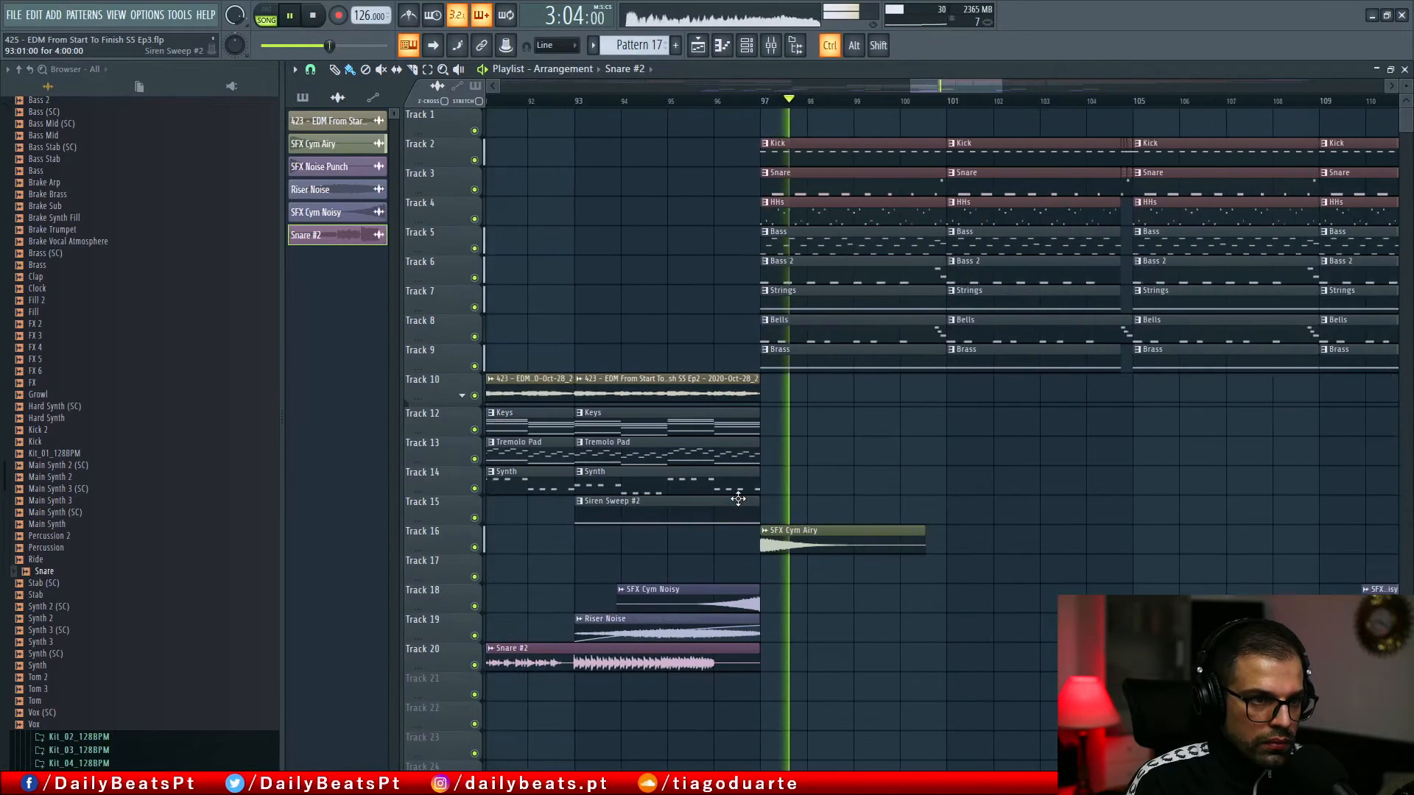
scroll(729, 515, "up", 4)
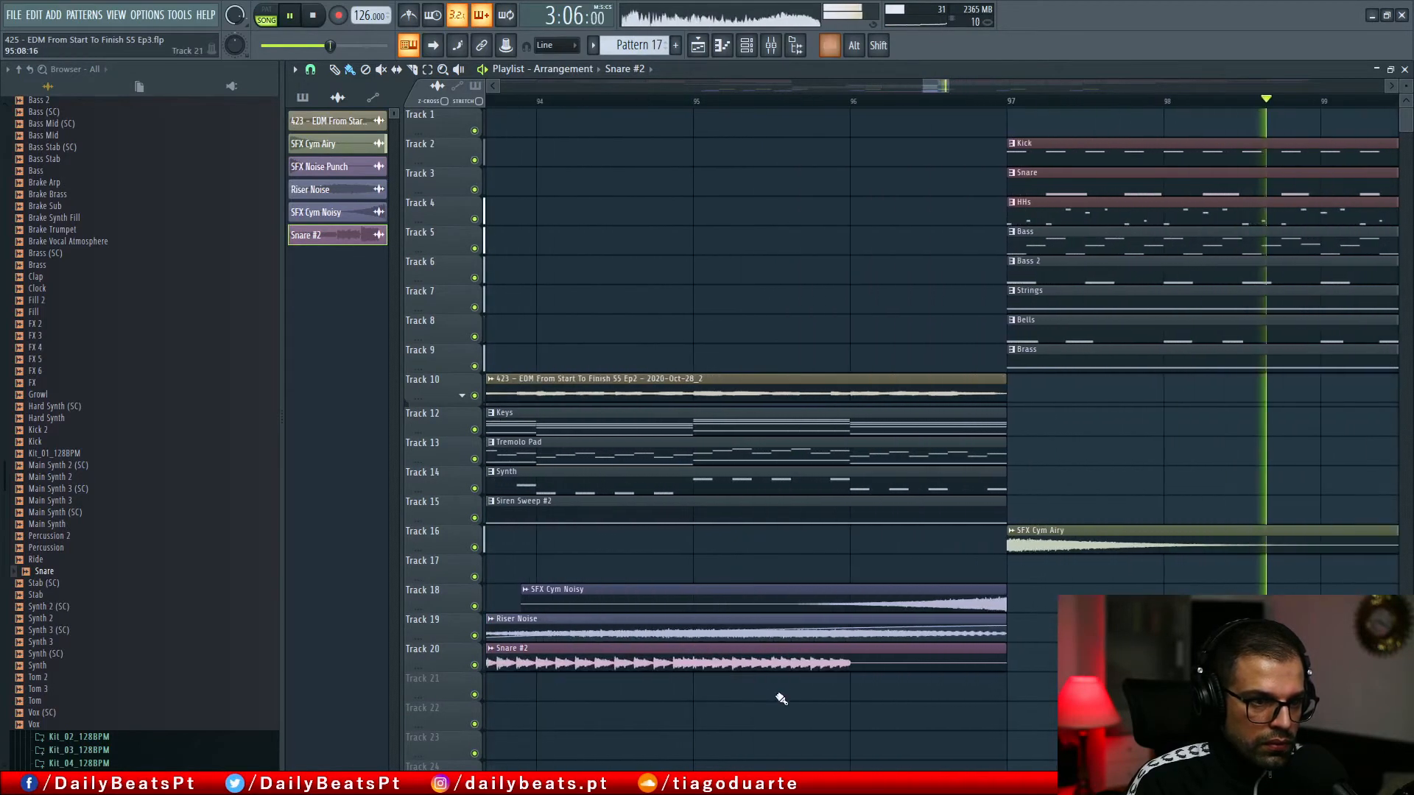
scroll(751, 663, "down", 2)
key("space")
key("space")
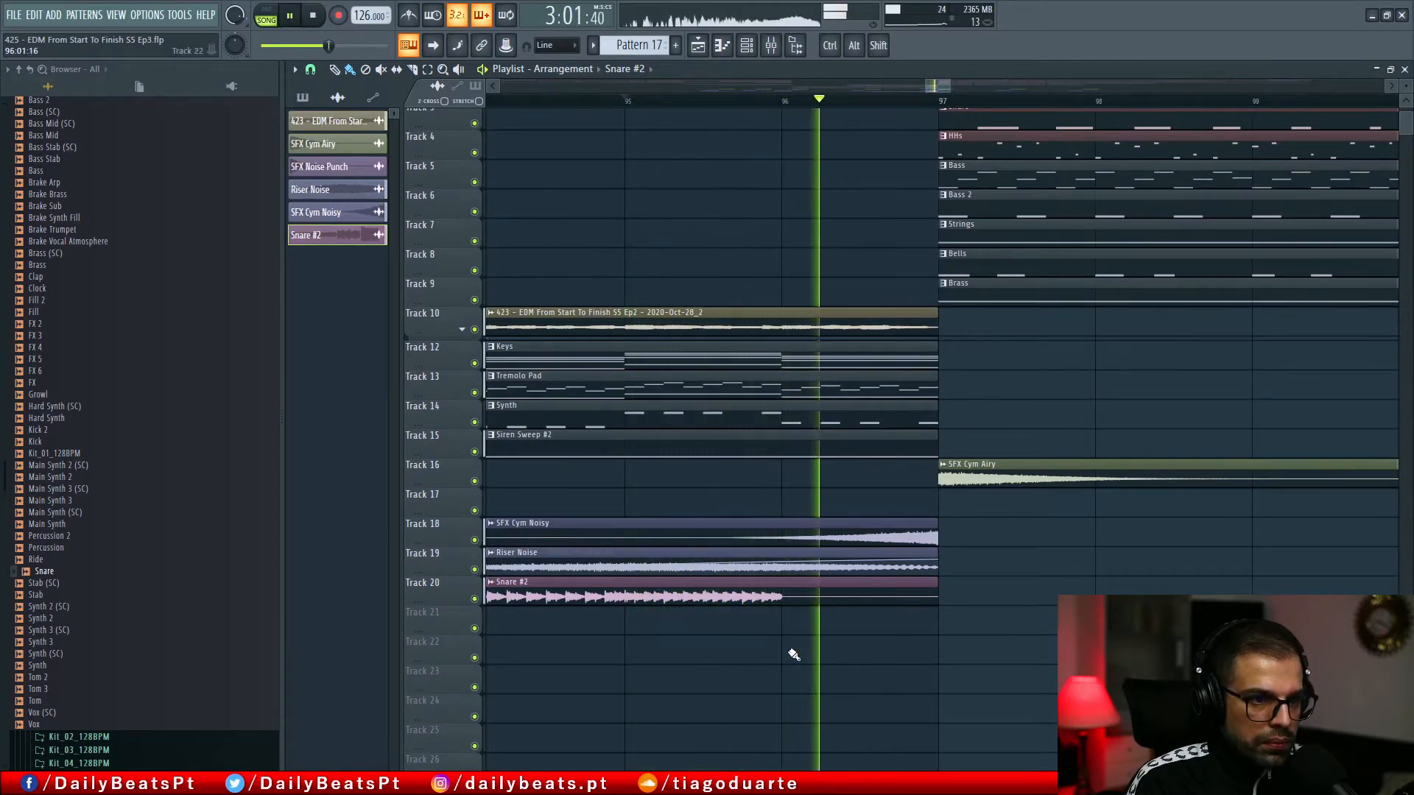
key("space")
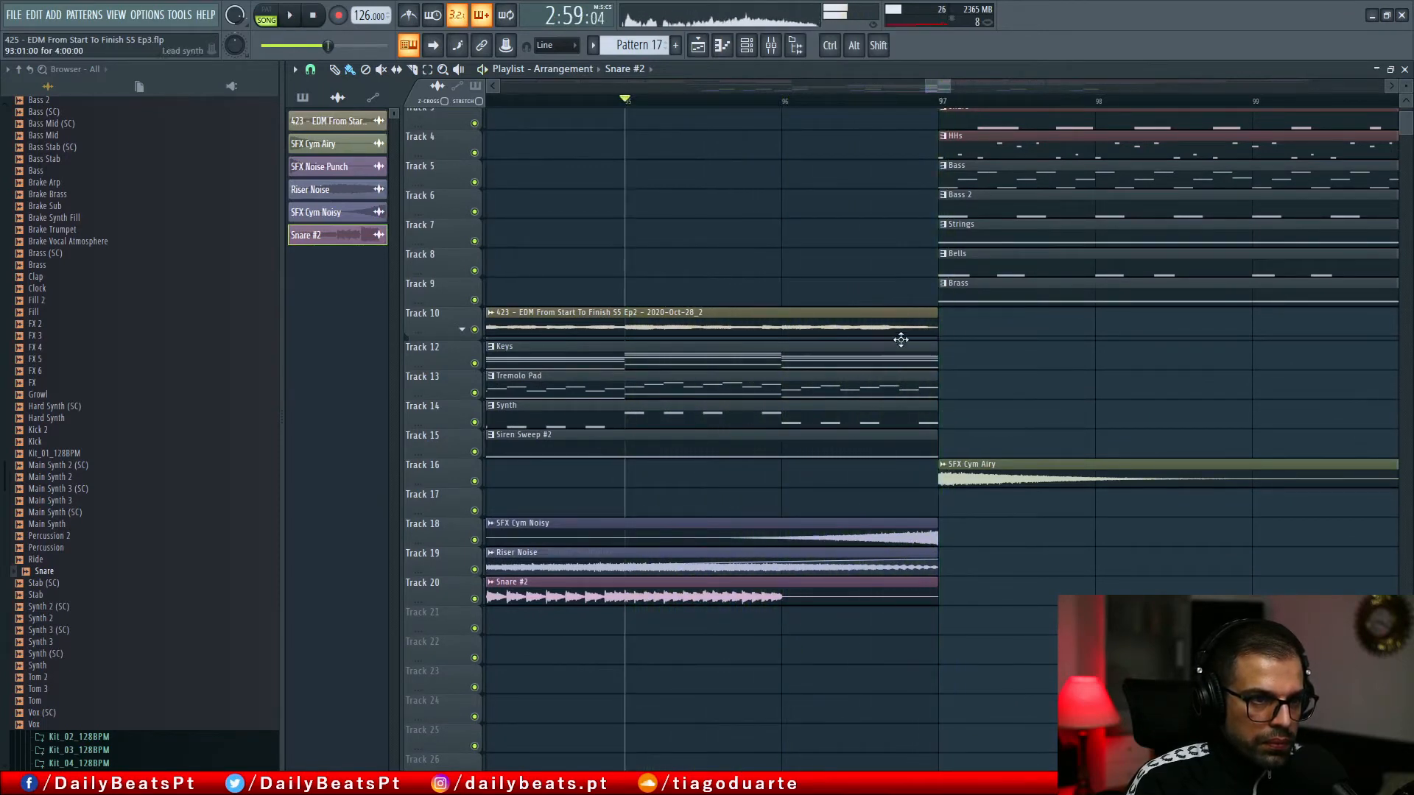
scroll(889, 374, "up", 2)
scroll(876, 375, "up", 3)
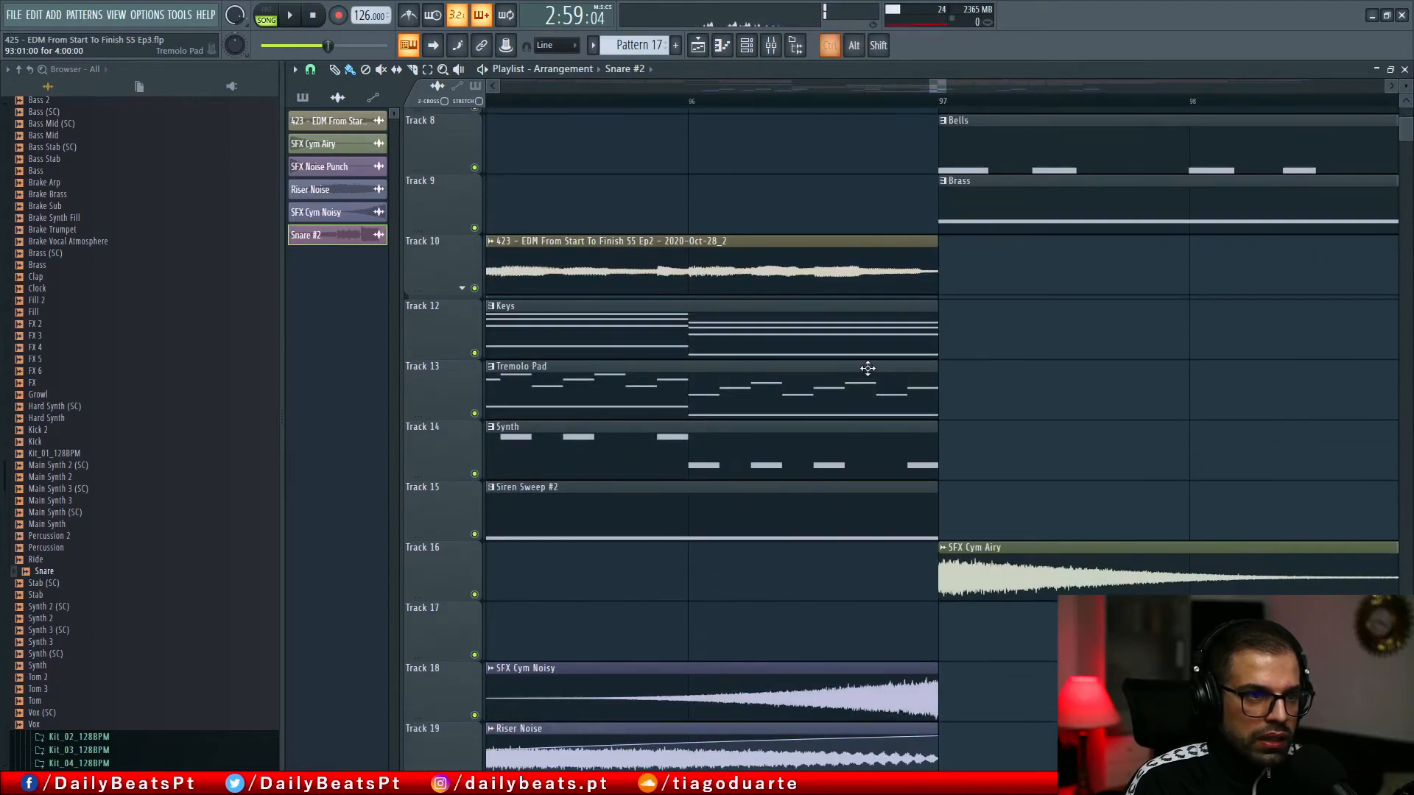
Step: Shorten the Keys, Tremolo Pad, Synth and Siren Sweep #2 clips on Tracks 12 to 15 to end at bar 96, and play the transition
scroll(867, 369, "down", 3)
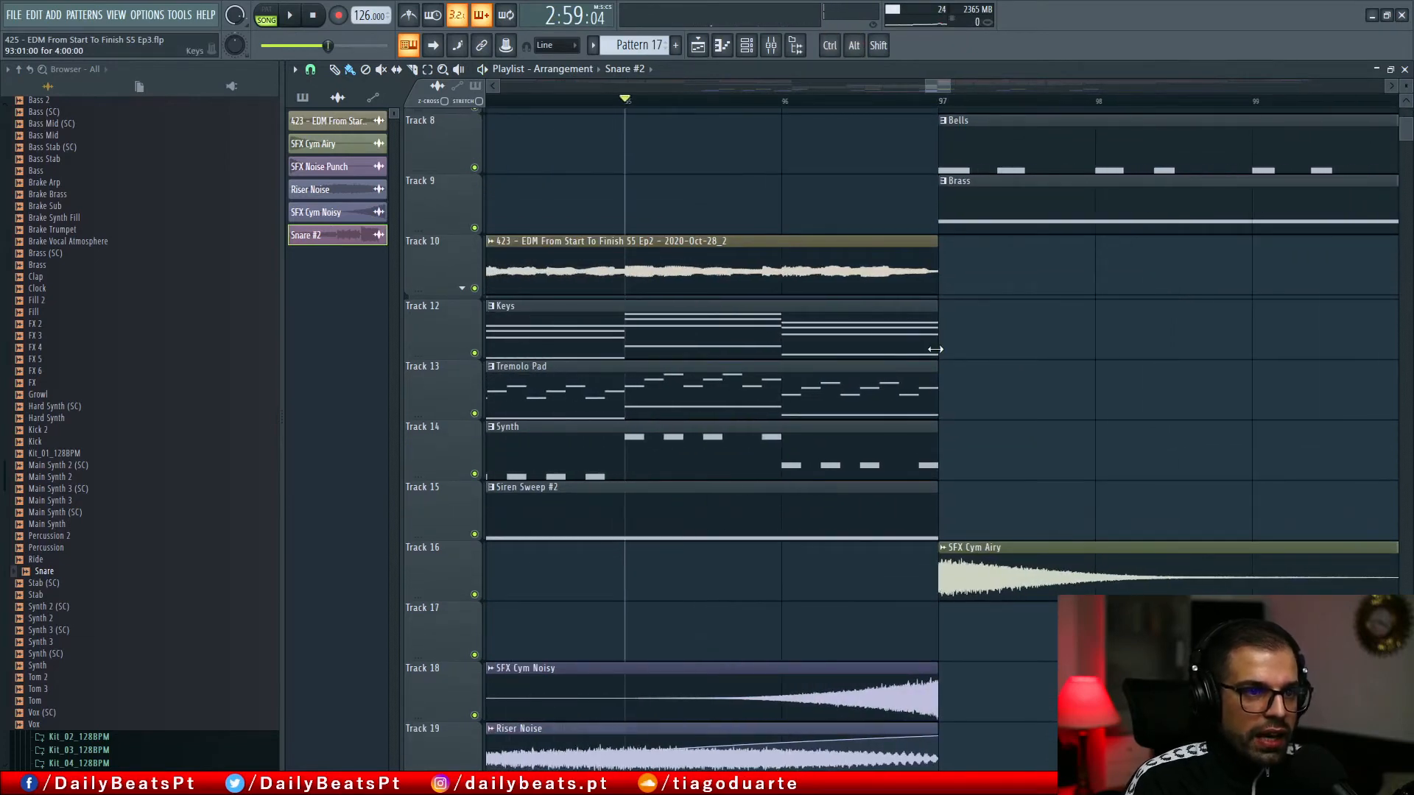
left_click_drag(936, 406, 807, 414)
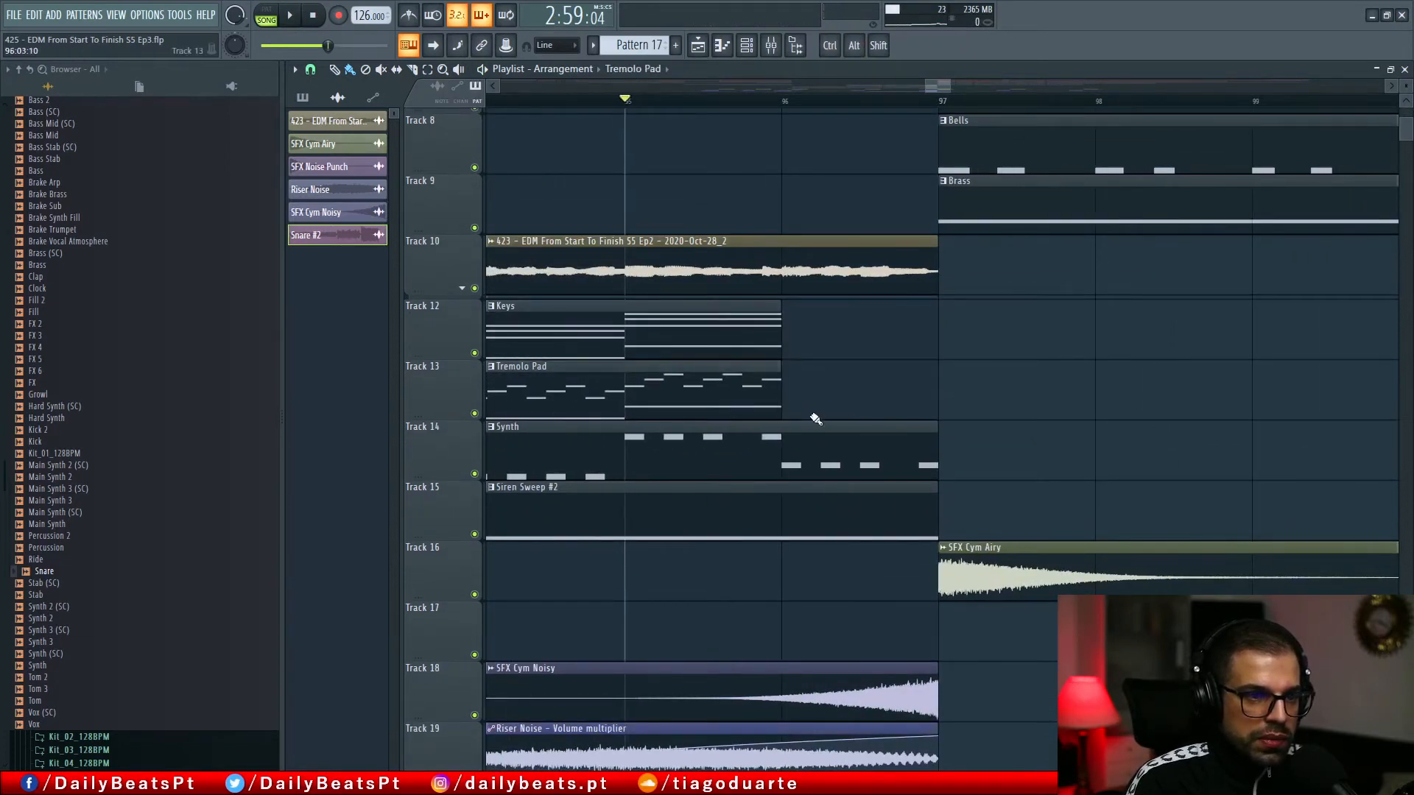
left_click_drag(861, 465, 808, 467)
key("space")
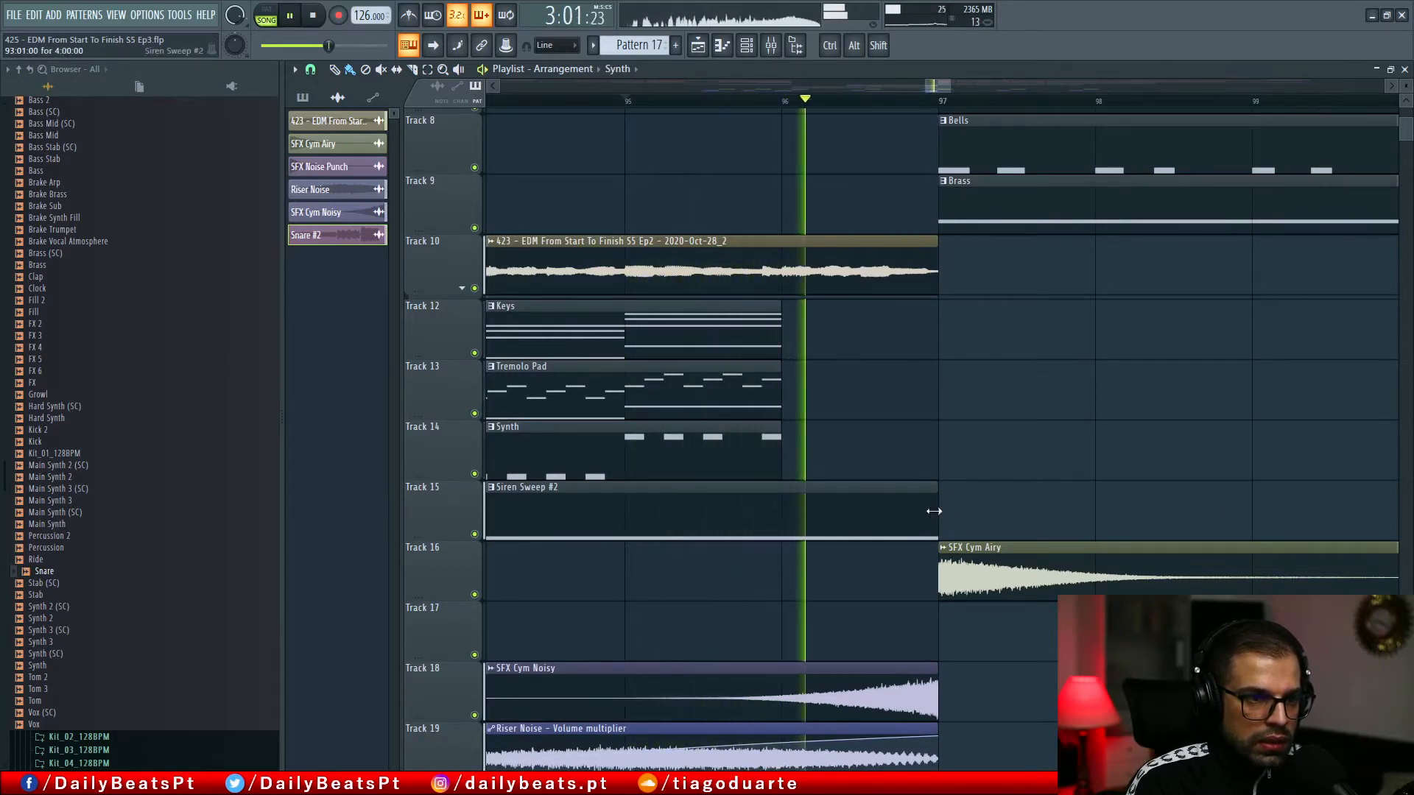
left_click_drag(935, 511, 805, 515)
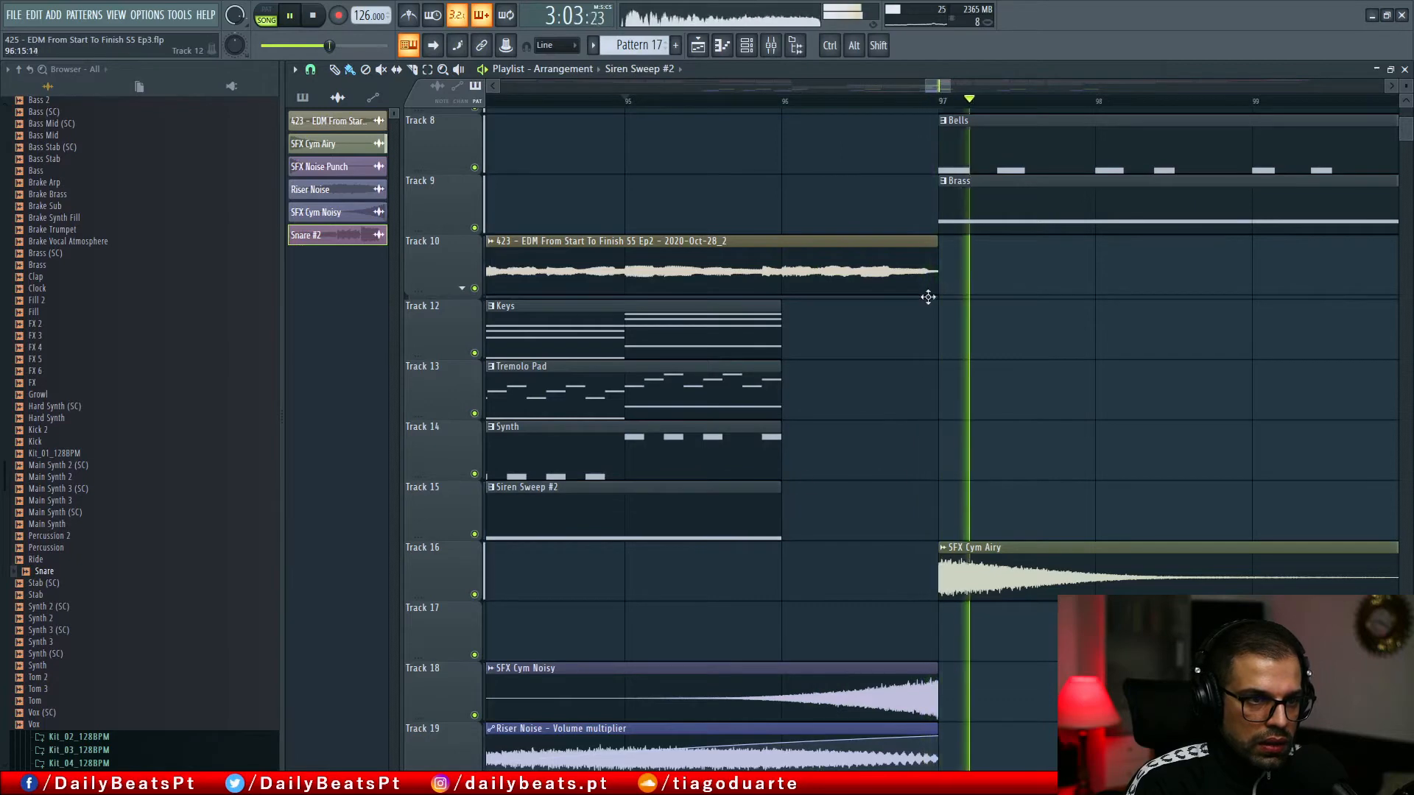
Step: Add the closing fills of Bells on Track 8 and Bass 2 on Track 6 as short lead-in clips ending at bar 97
scroll(946, 405, "up", 6)
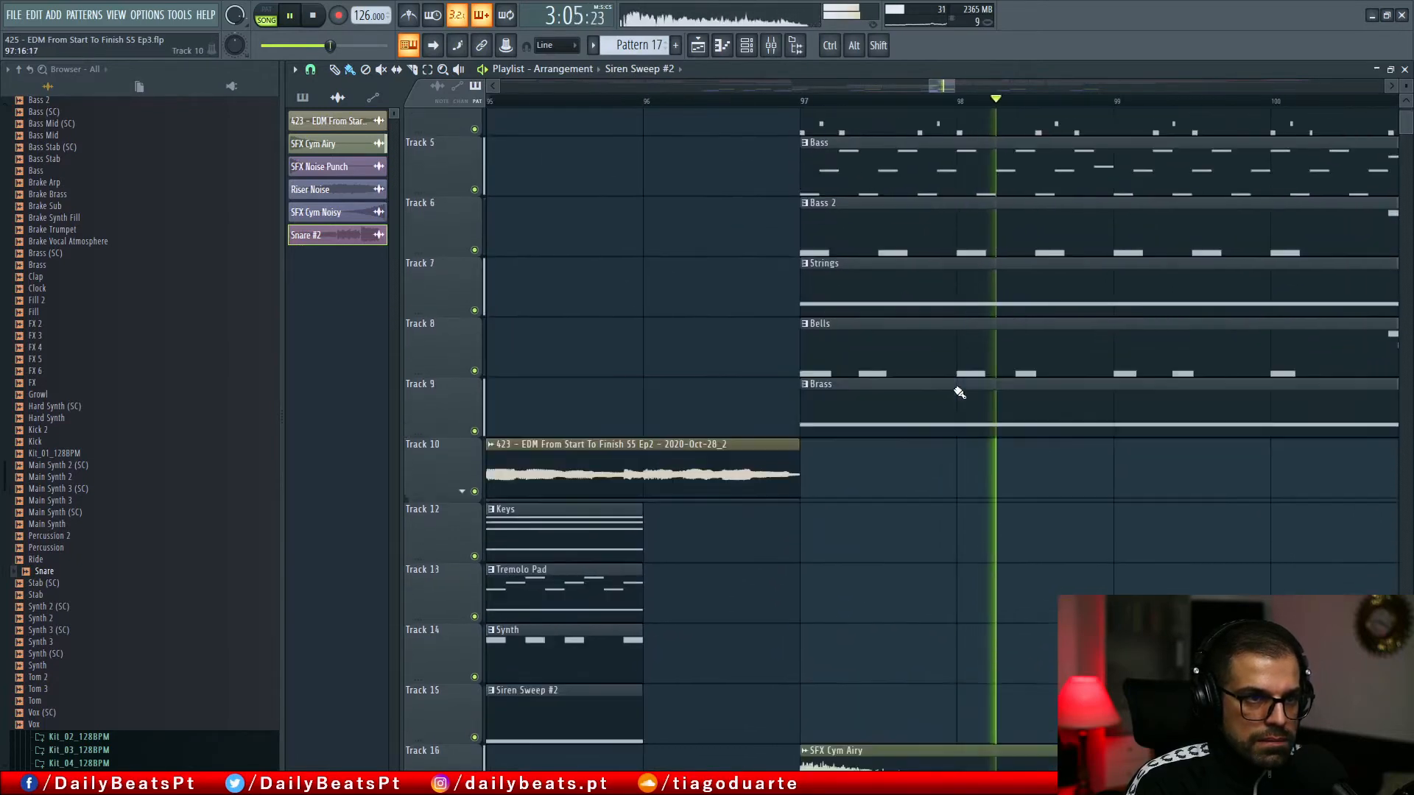
scroll(959, 392, "down", 3)
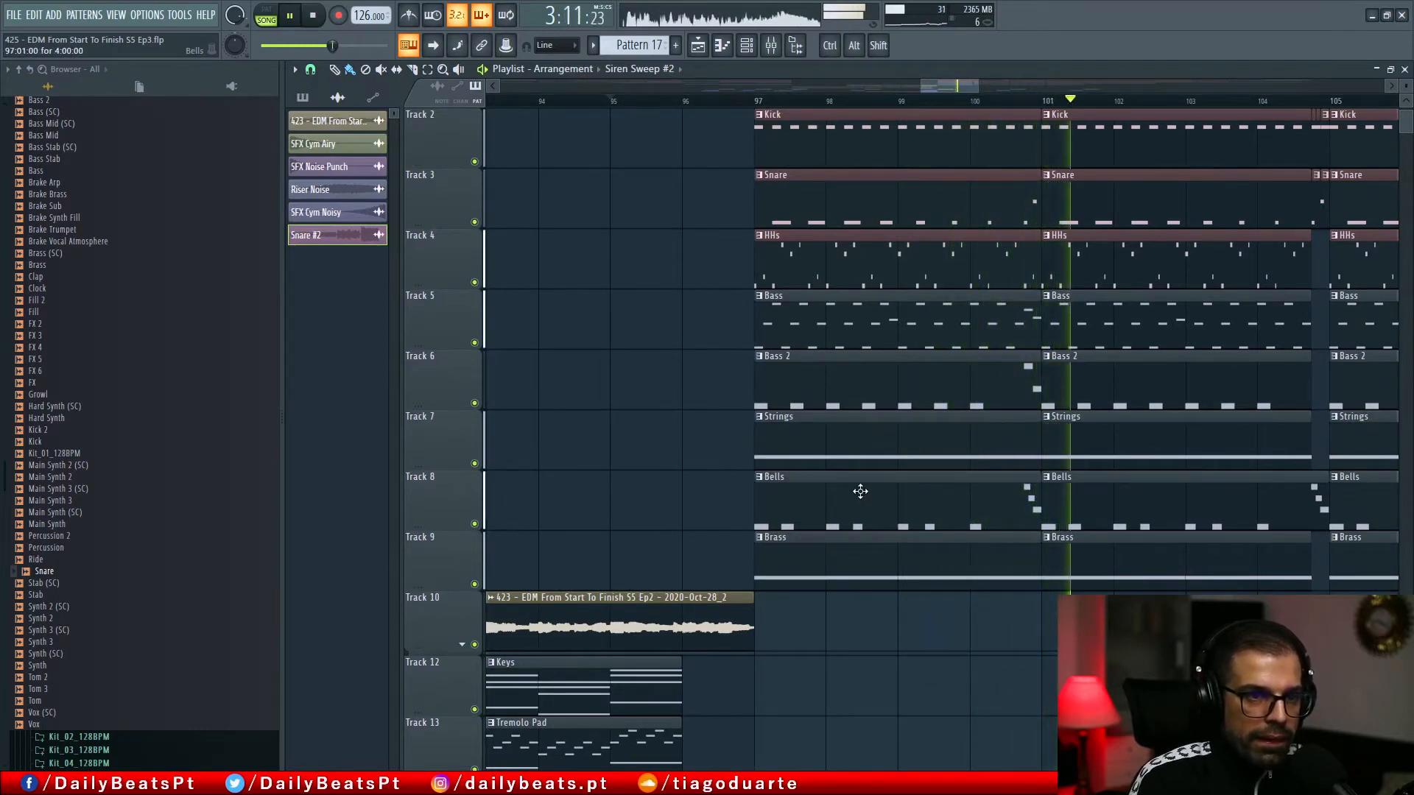
left_click_drag(901, 503, 785, 496)
key("space")
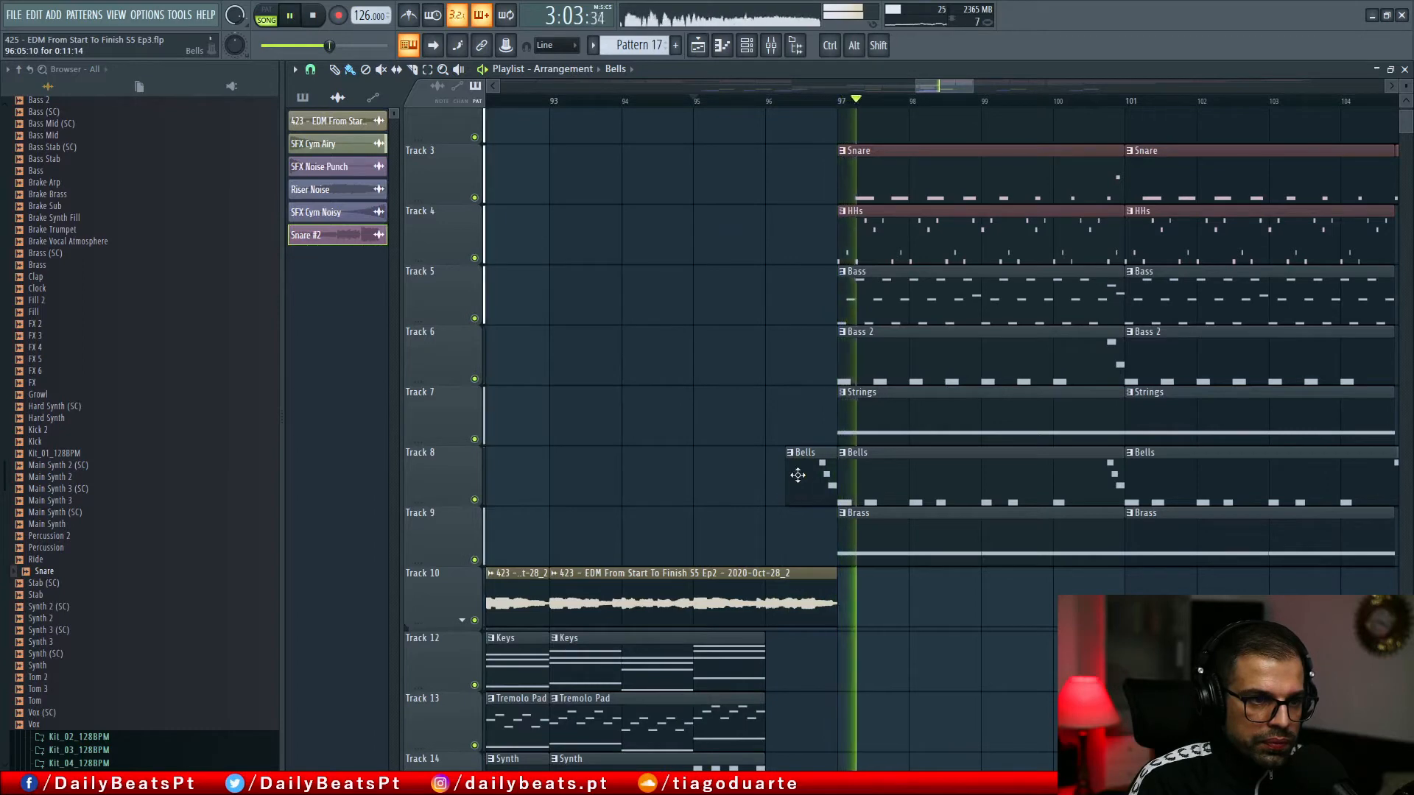
left_click_drag(954, 354, 666, 363)
left_click_drag(552, 373, 796, 371)
Step: Copy the Bass clip on Track 5 ahead of bar 97 and, with a finer snap, trim its start to leave only the last half bar
left_click_drag(1021, 298, 734, 297)
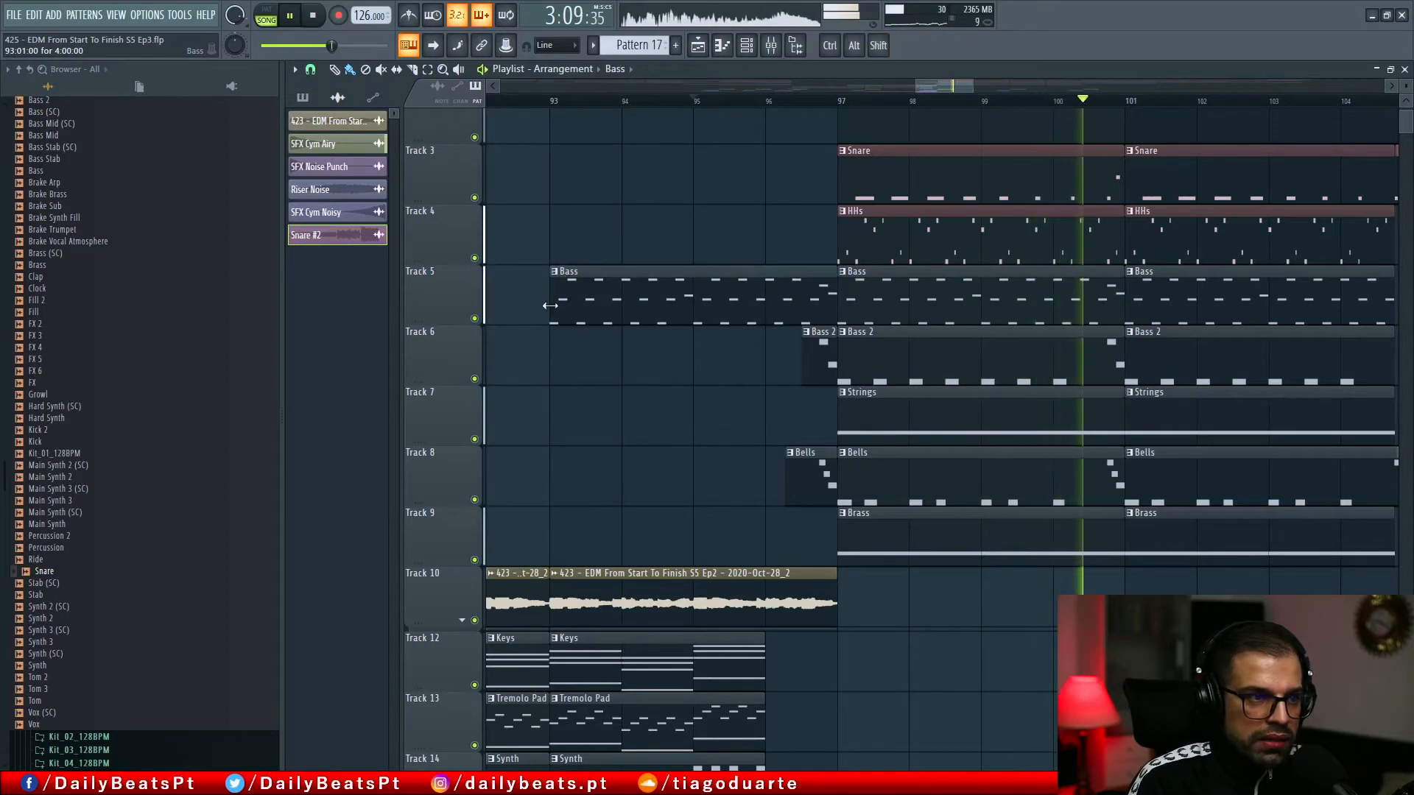
left_click_drag(550, 304, 891, 311)
left_click(310, 69)
left_click(331, 267)
scroll(763, 311, "up", 4)
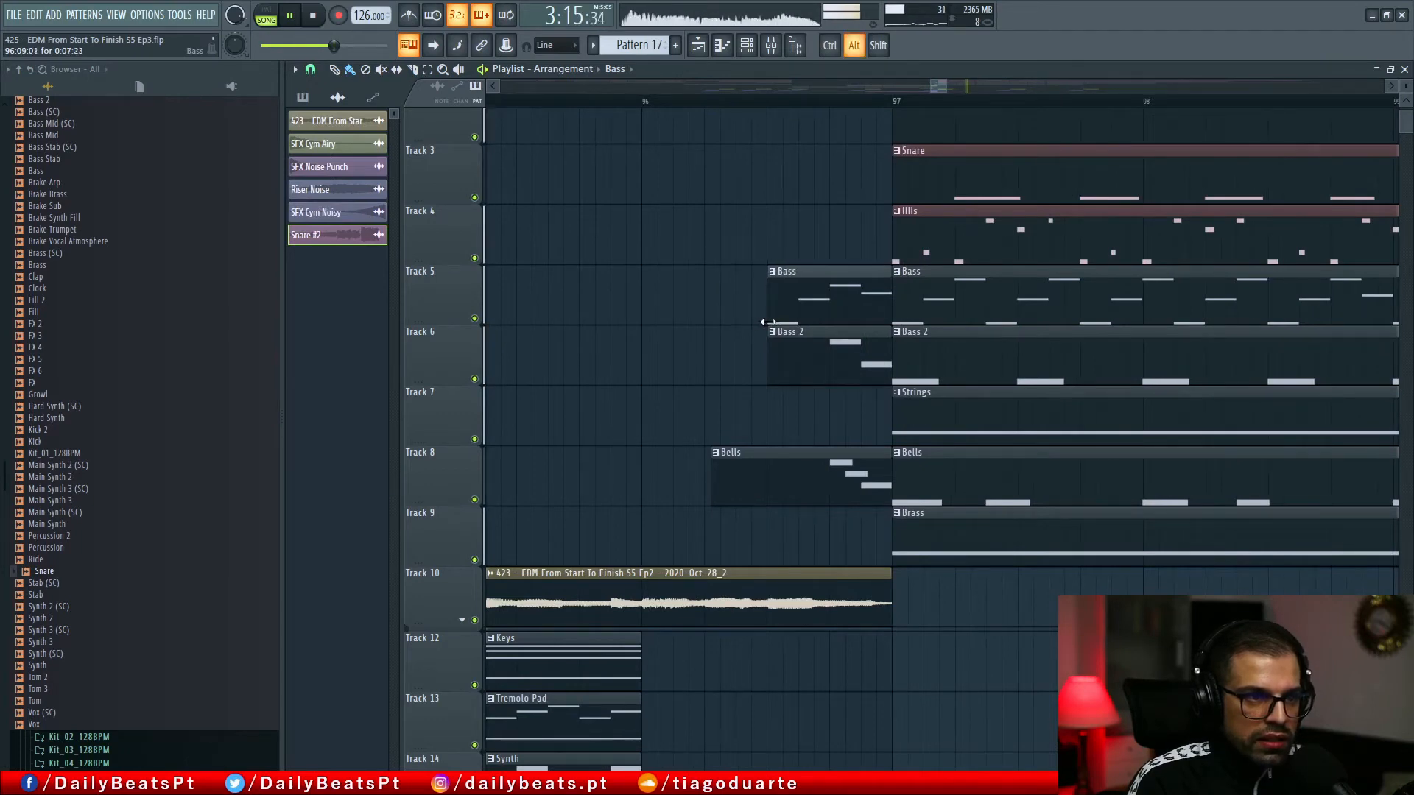
scroll(741, 364, "up", 2)
scroll(737, 324, "down", 2)
scroll(737, 313, "up", 2)
scroll(737, 317, "down", 2)
Step: Trim the audio clip on Track 10 to end halfway through bar 96 and play the transition into the drop
left_click_drag(890, 571, 761, 572)
key("KP_Divide")
key("KP_Divide")
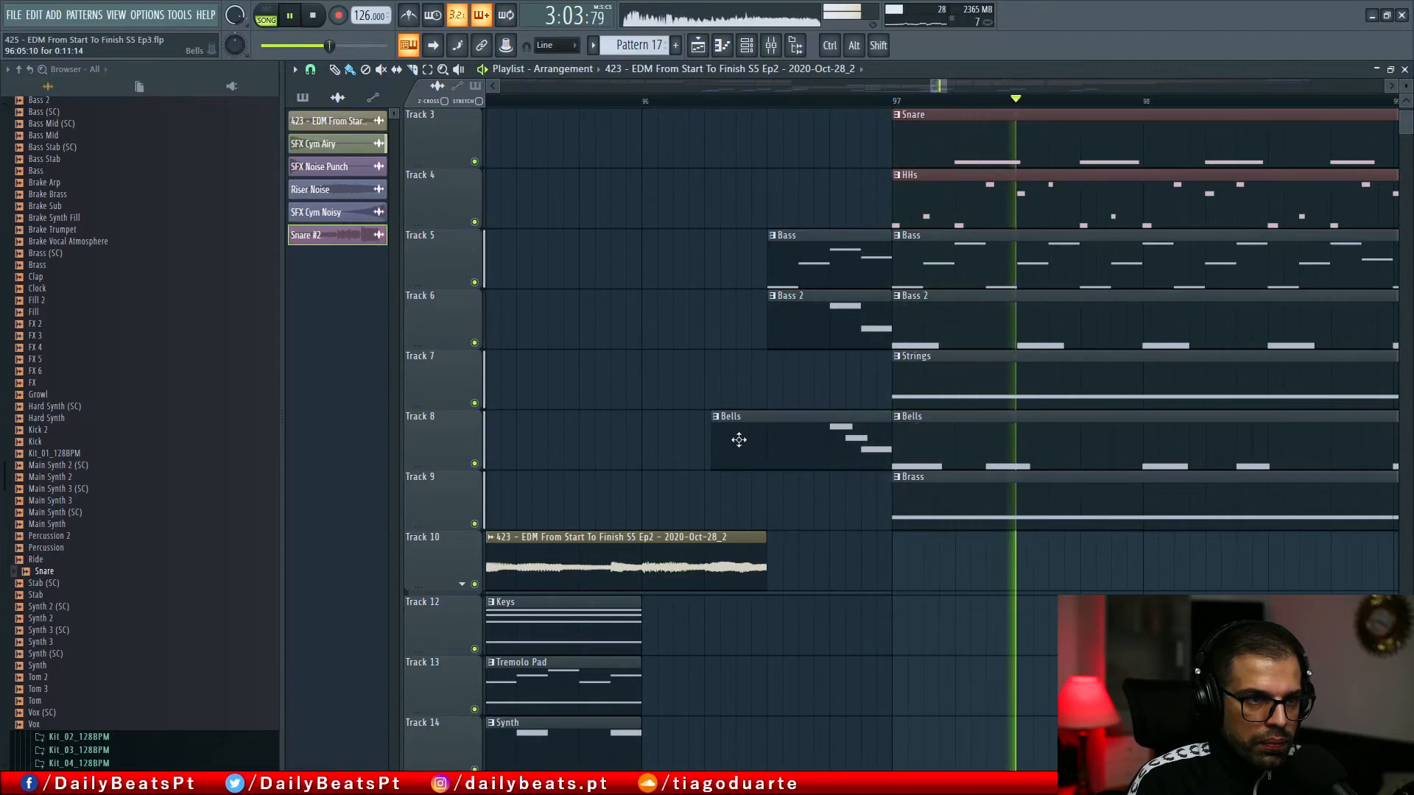
left_click_drag(816, 492, 830, 322)
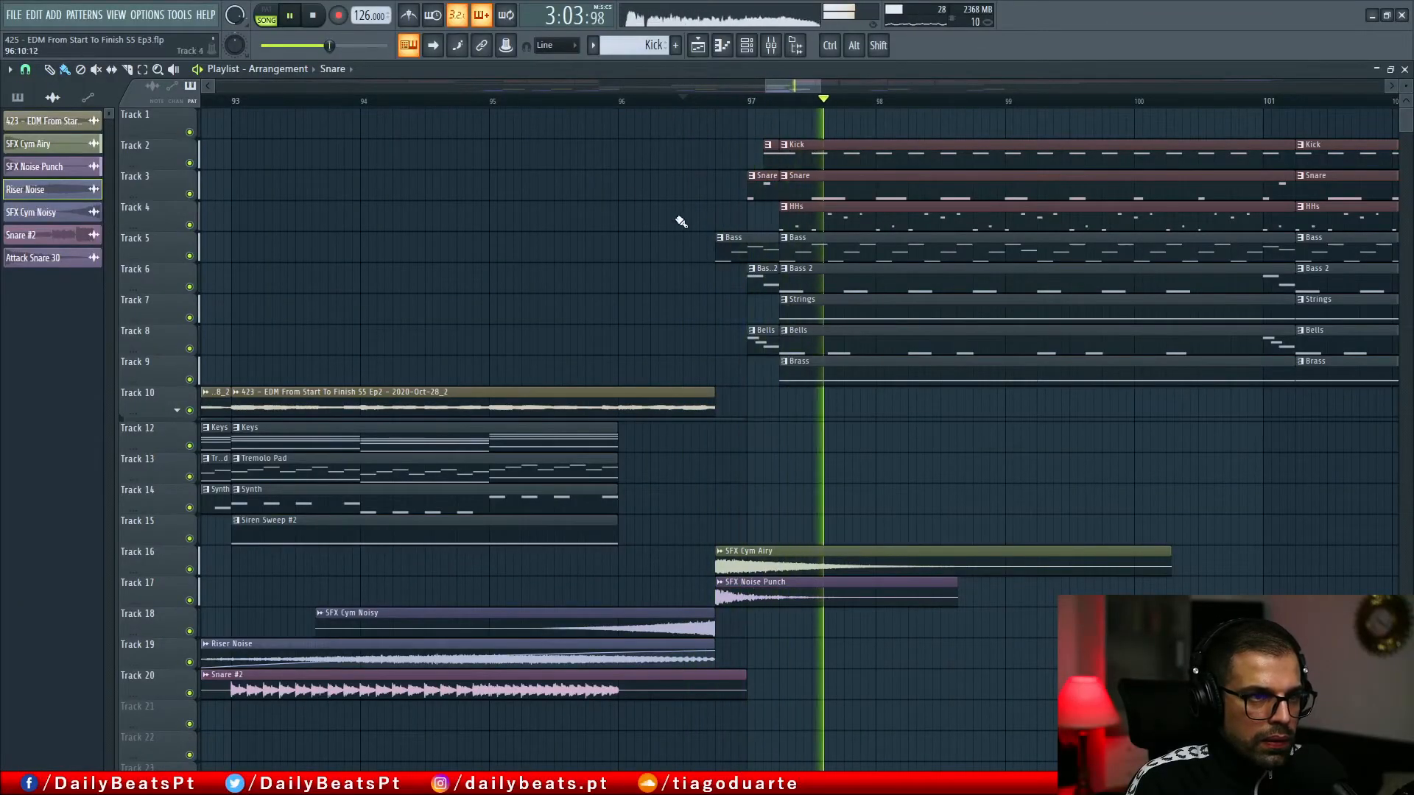
left_click(629, 103)
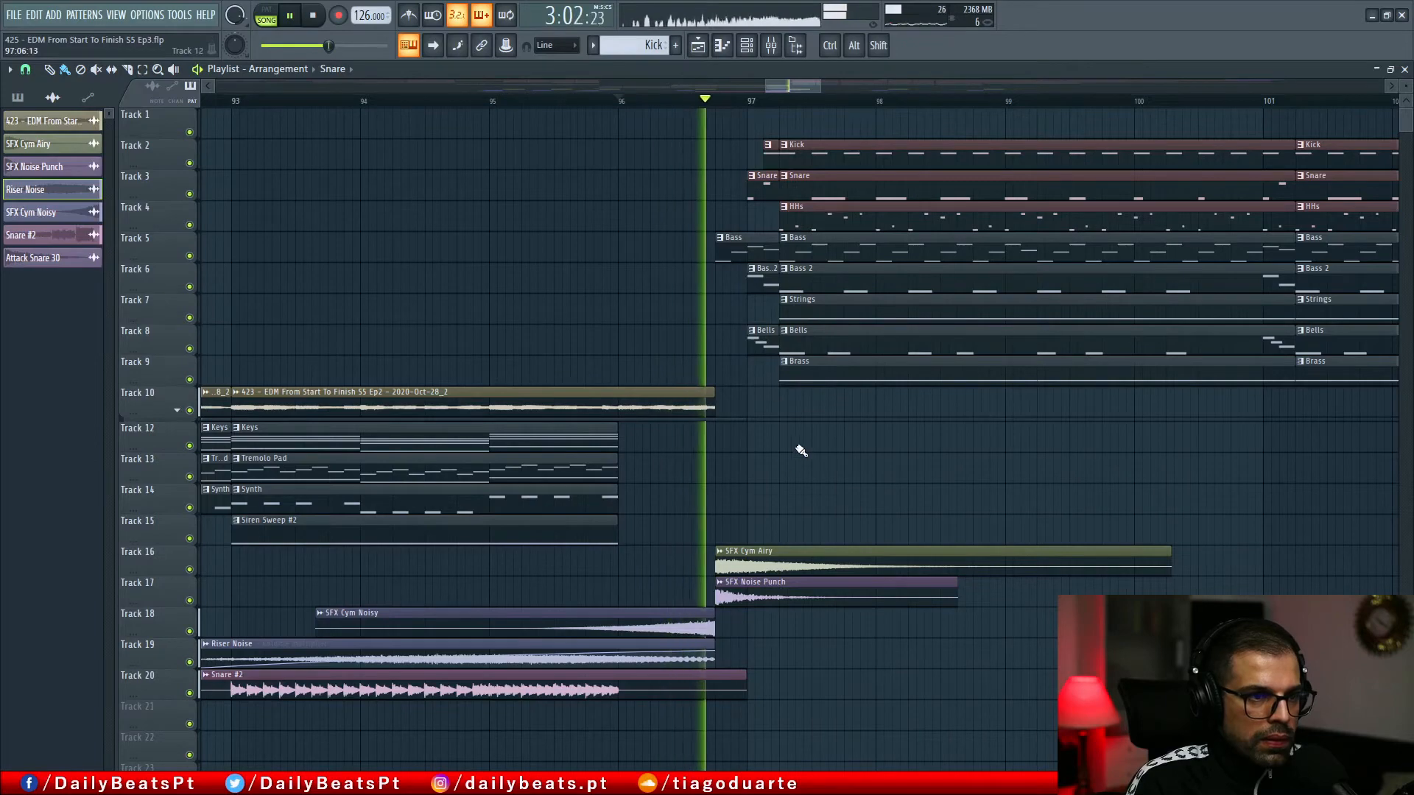
scroll(796, 442, "down", 4)
scroll(799, 446, "up", 4)
key("space")
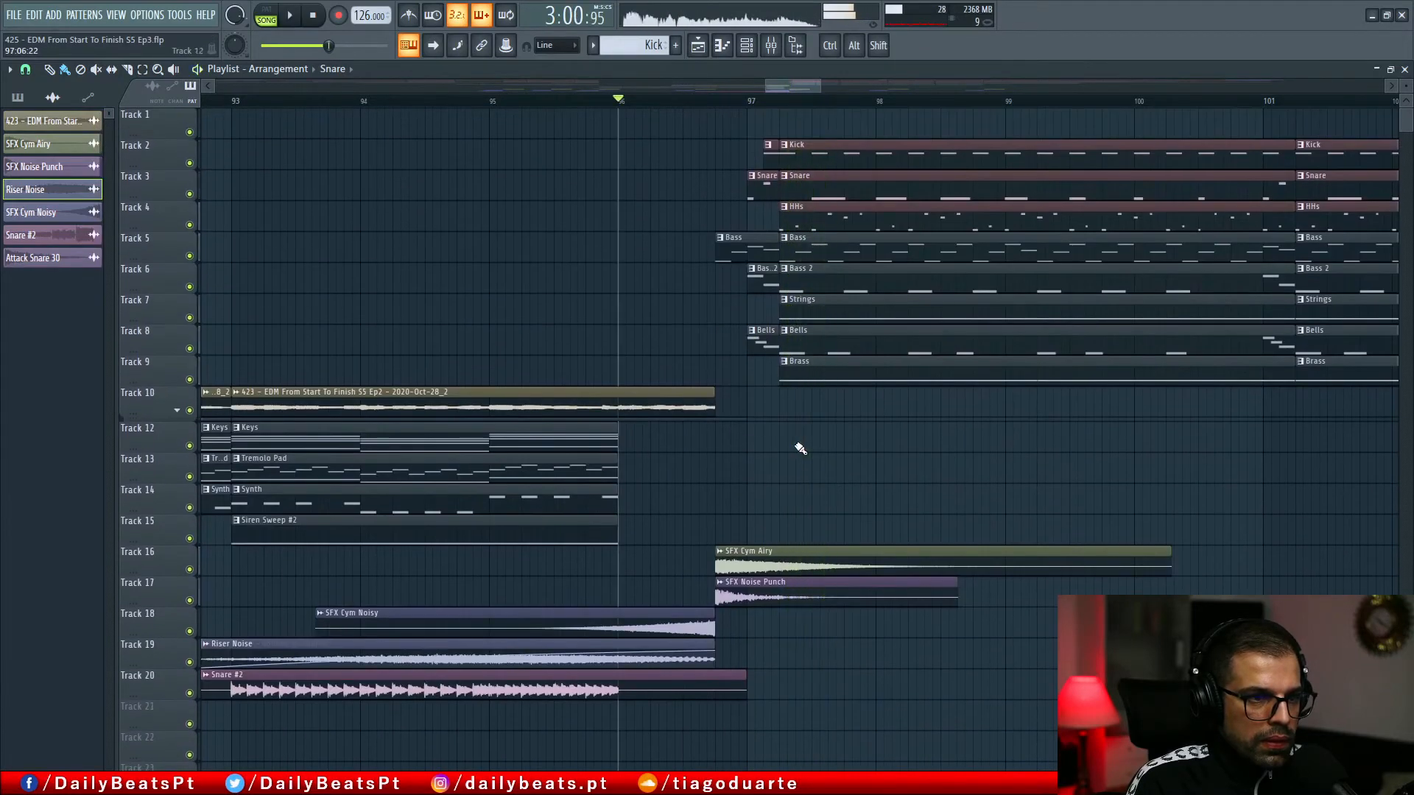
Step: Place the Attack Snare 30 sample on Track 21, aligned with the start of SFX Noise Punch before bar 97, and replay the transition
key("F5")
left_click(116, 242)
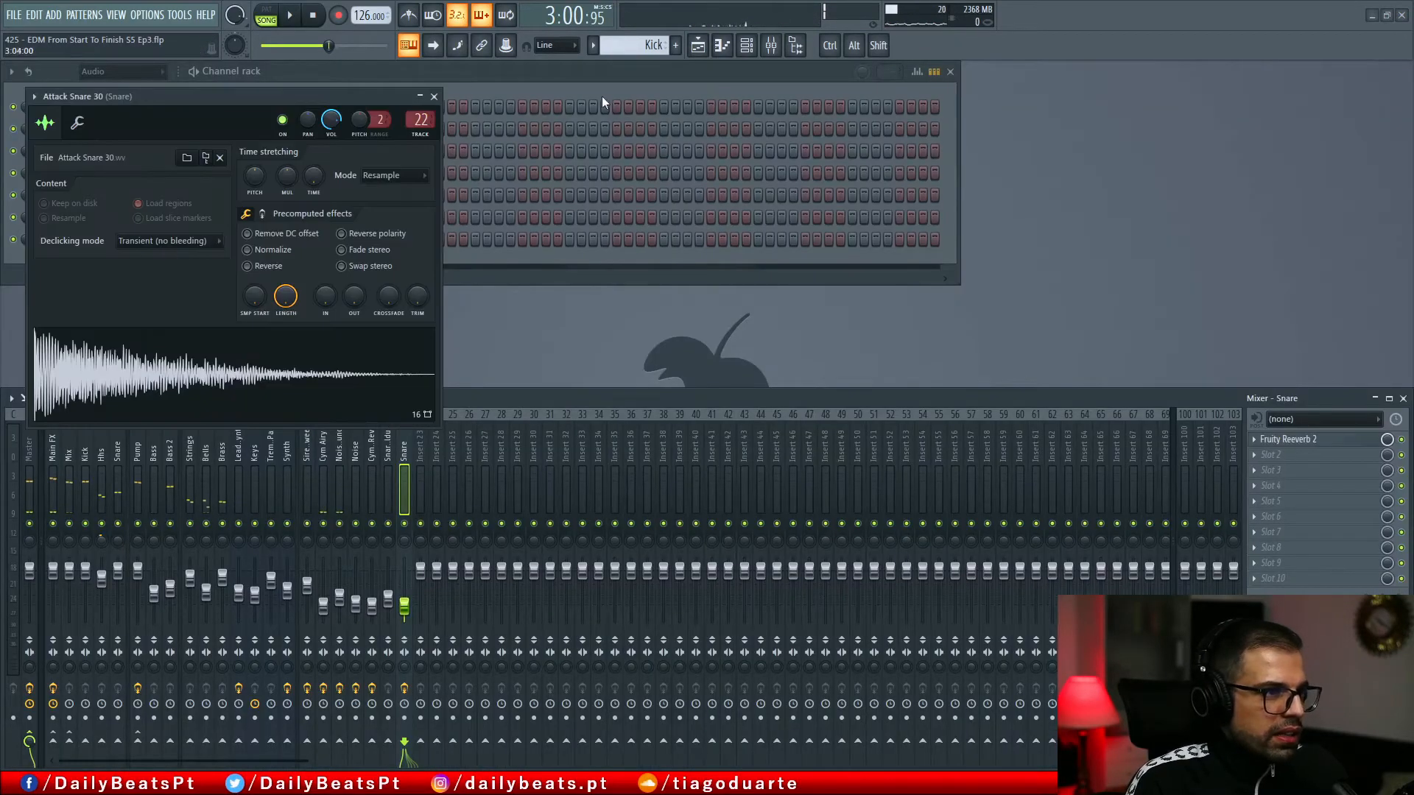
left_click_drag(292, 357, 713, 724)
key("space")
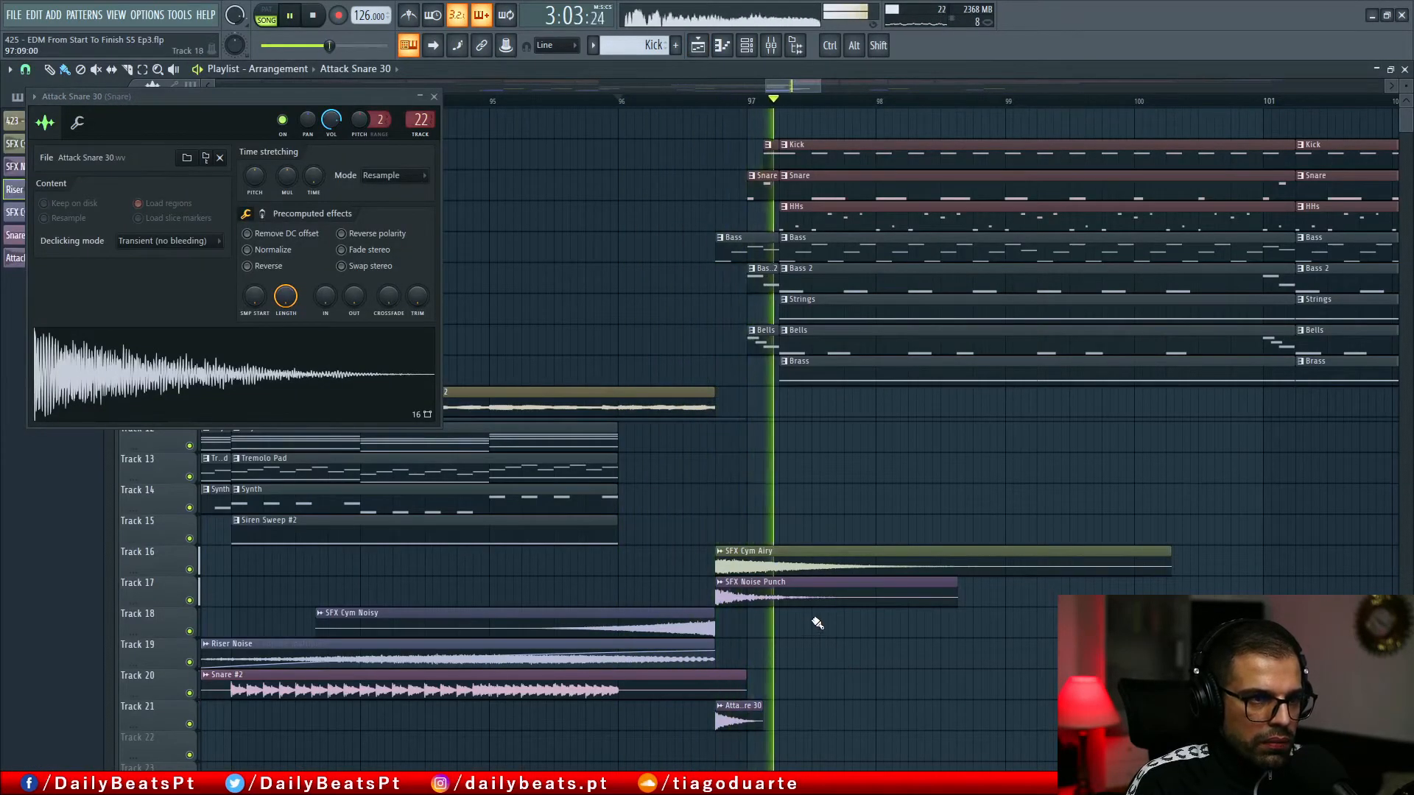
scroll(765, 596, "down", 3)
scroll(731, 586, "up", 2)
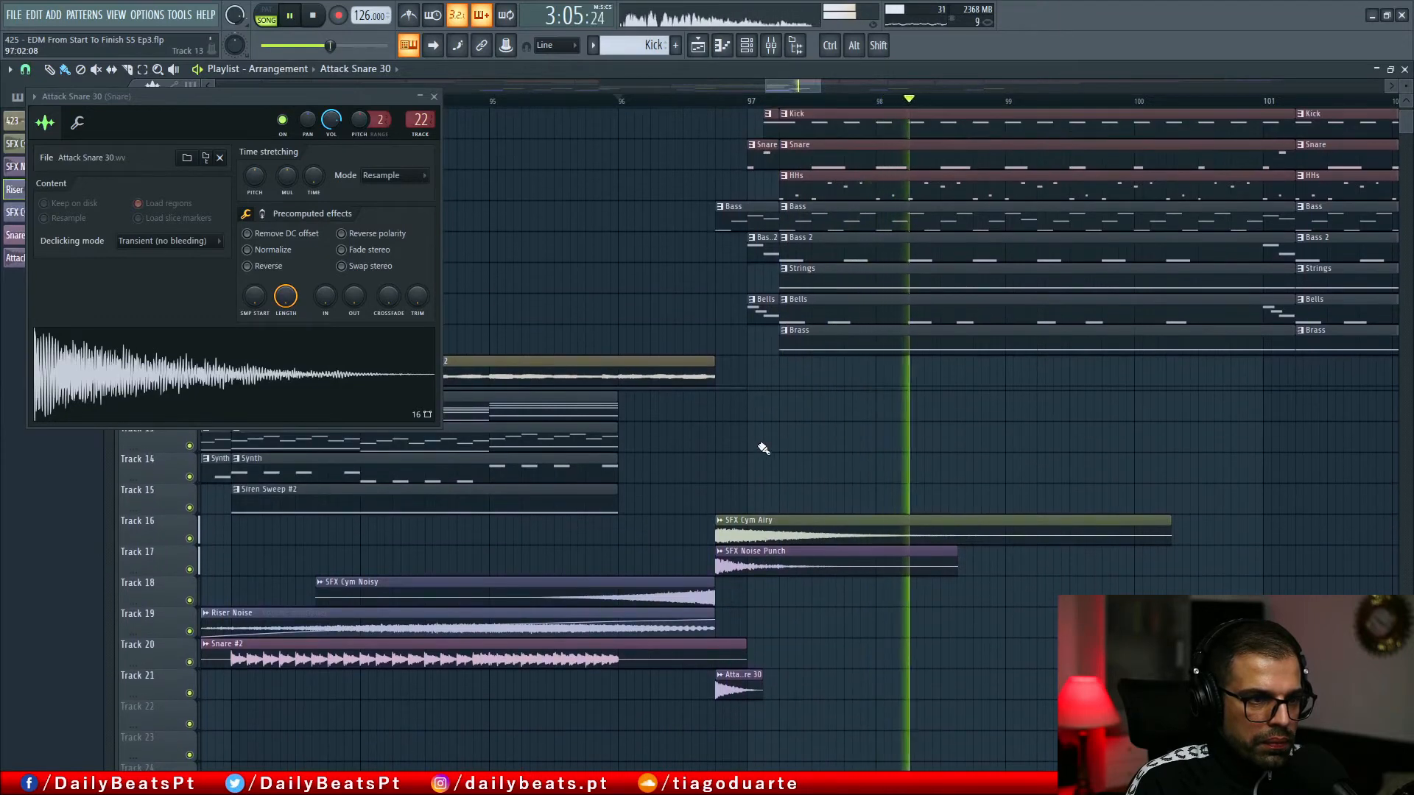
key("space")
key("space")
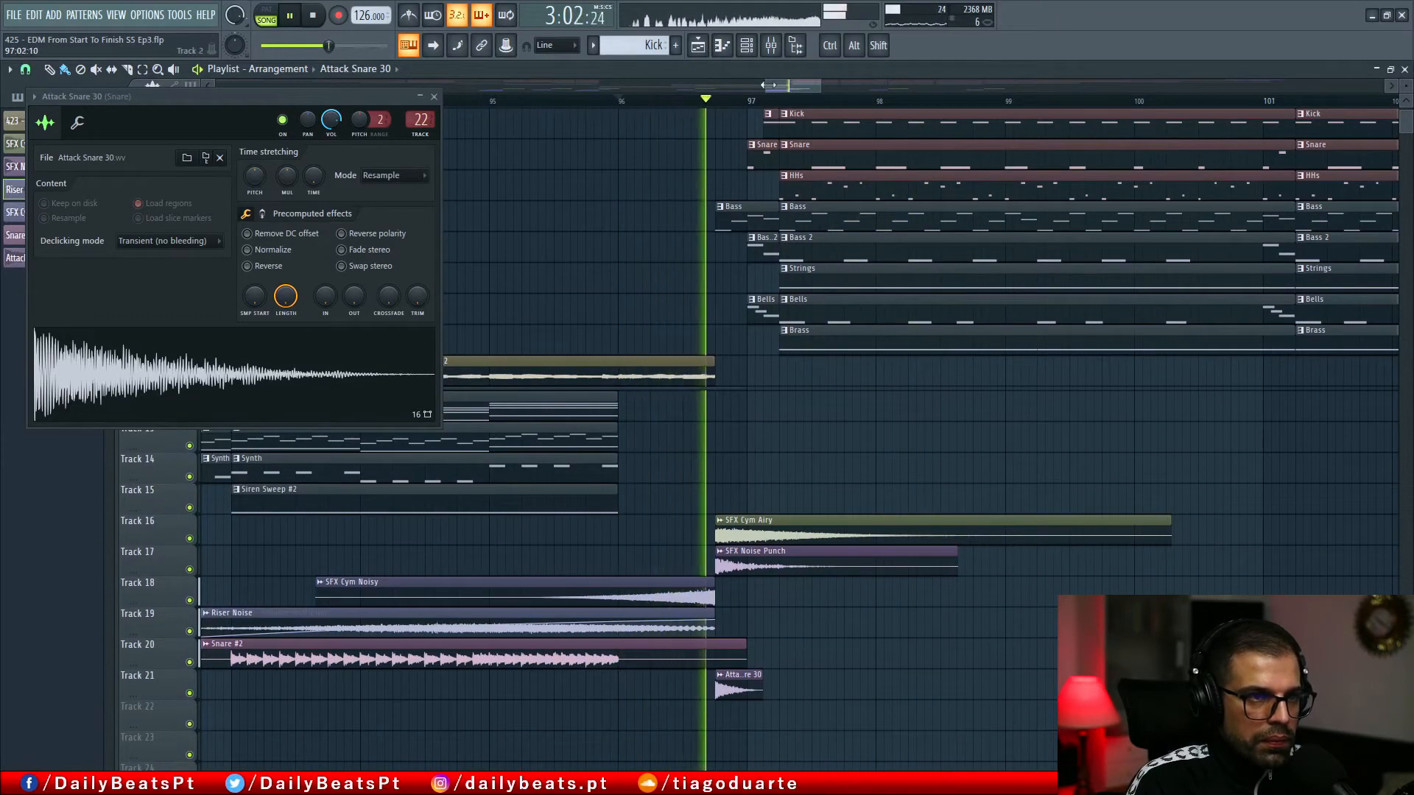
Step: Play the arrangement from the drop through the outro, checking the elements and transitions up to bar 177
key("space")
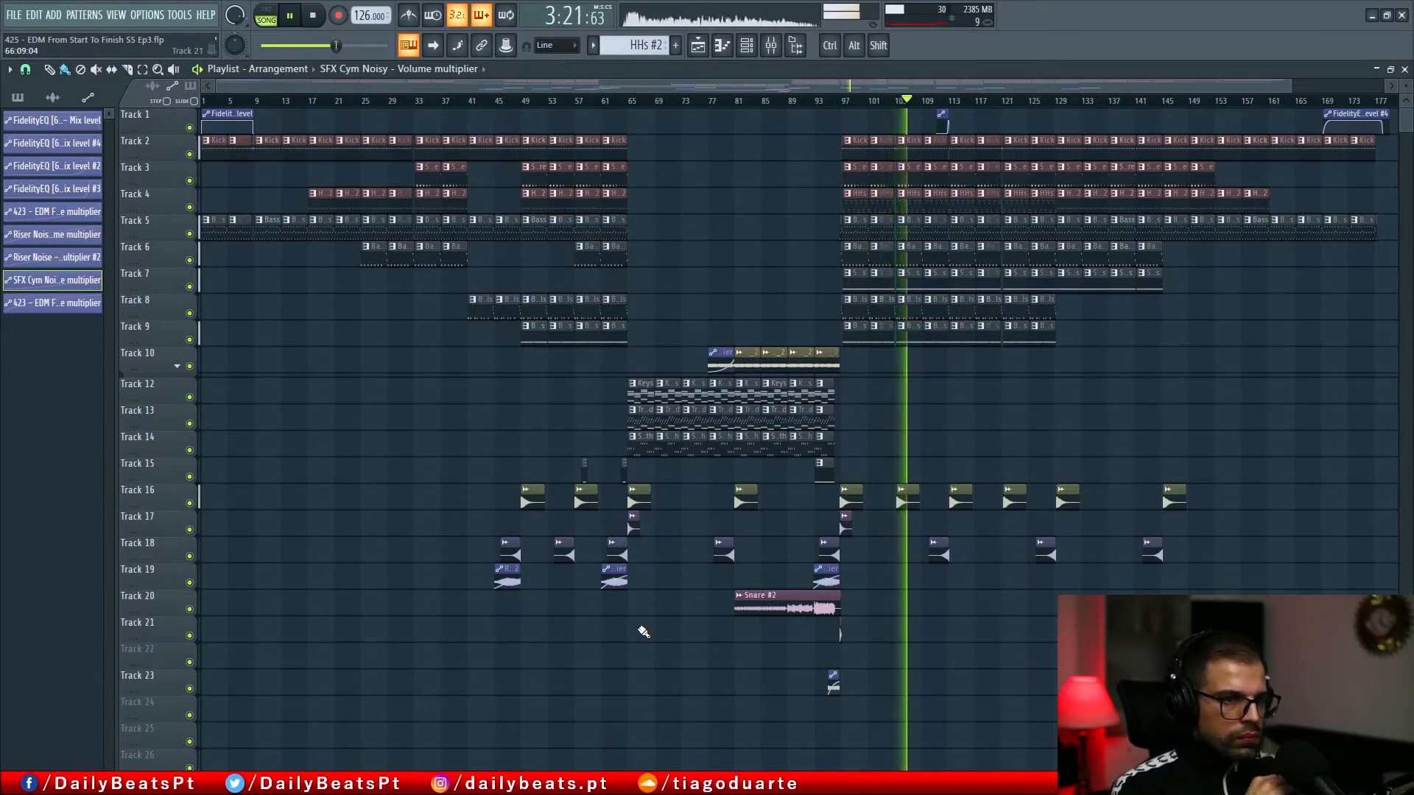
scroll(963, 430, "up", 5)
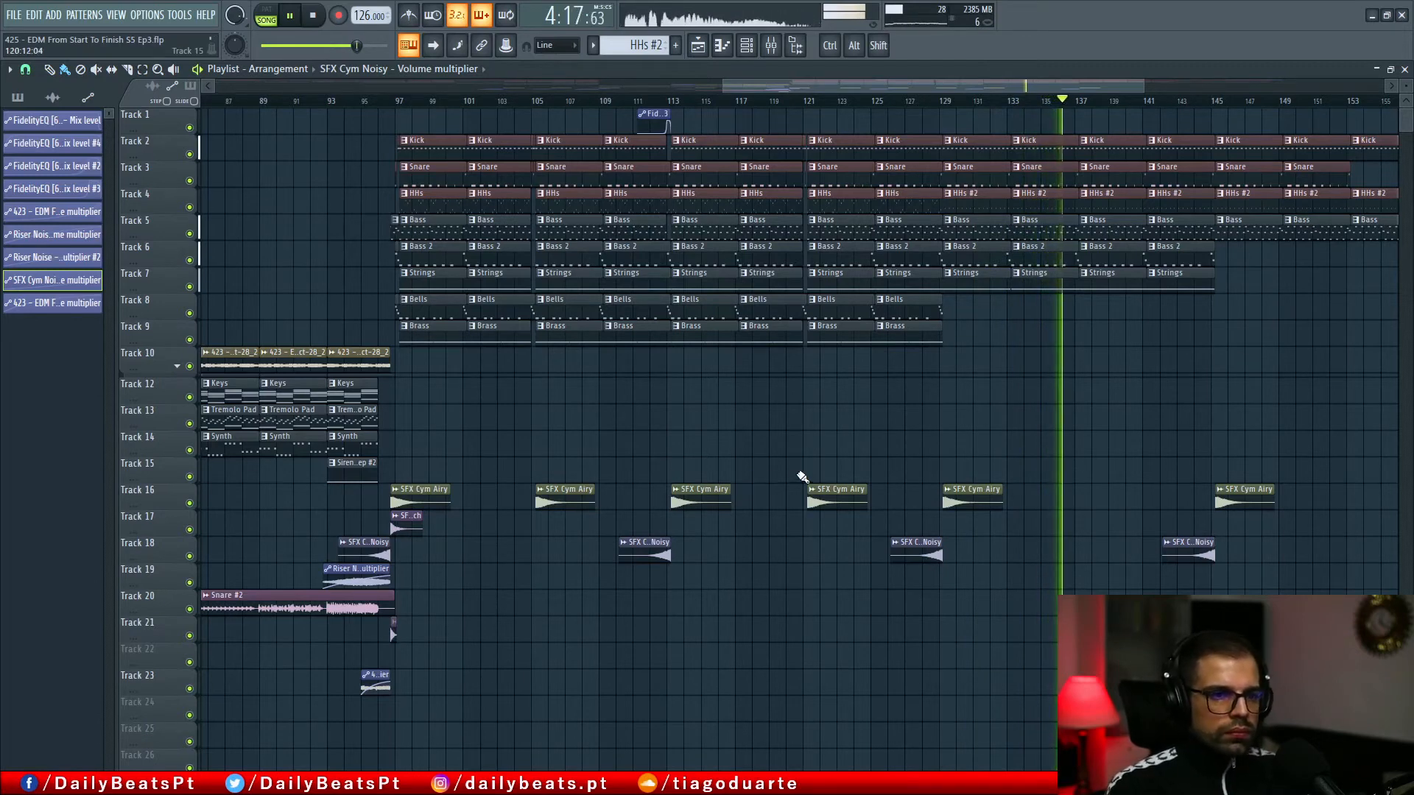
left_click_drag(1087, 408, 643, 432)
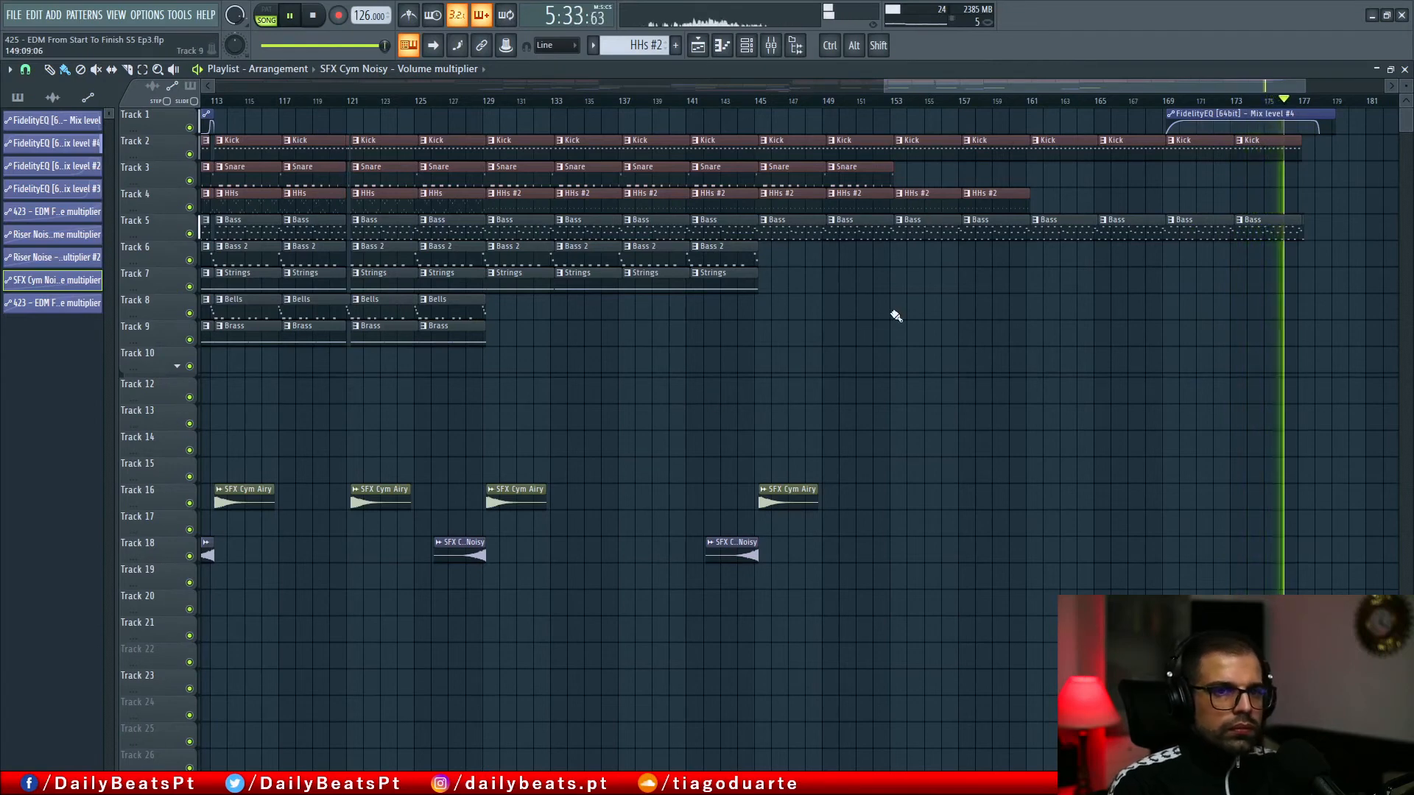
scroll(1245, 259, "up", 4)
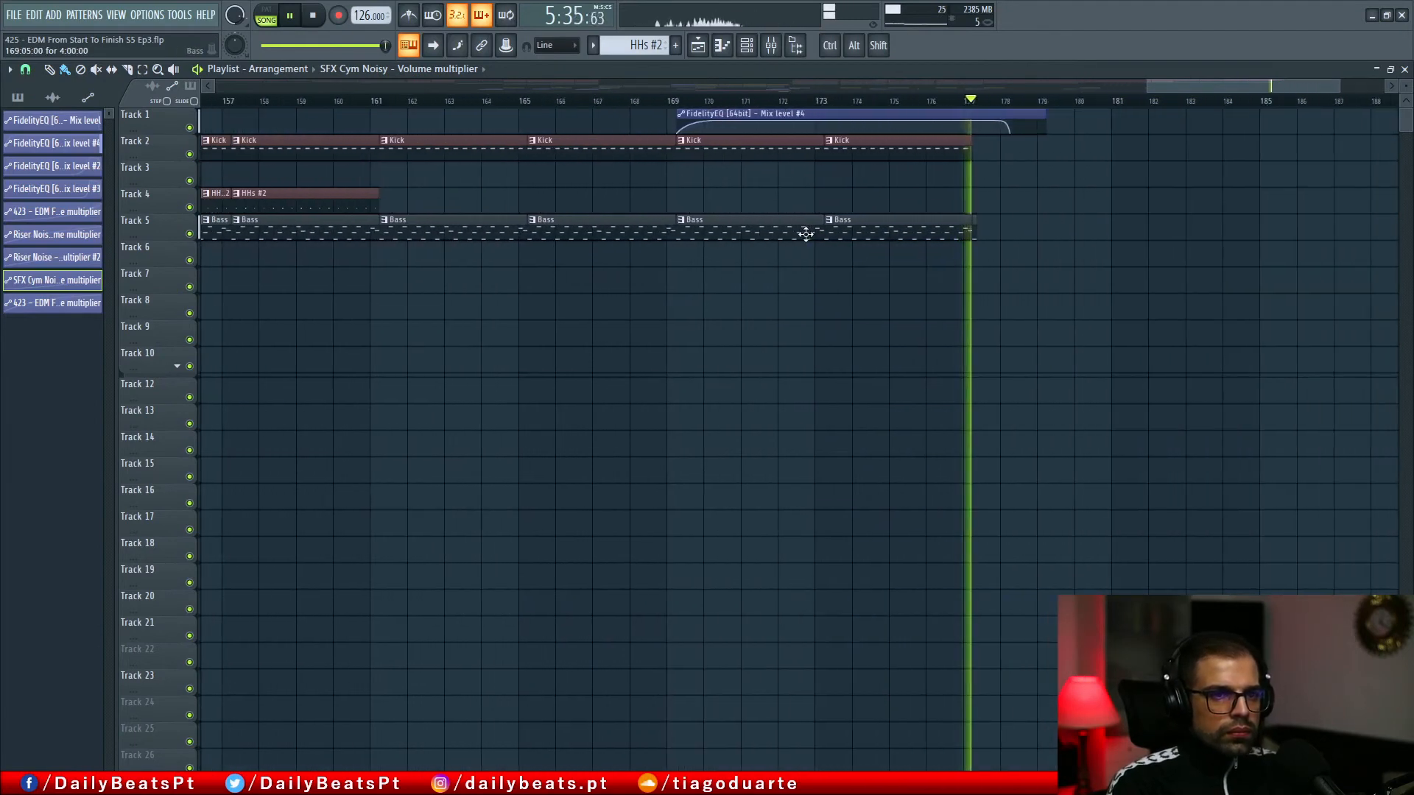
key("space")
key("space")
Step: Steepen the opening curve of the FidelityEQ Mix level #4 automation at bar 169 on Track 1 and replay that section
scroll(707, 195, "up", 3)
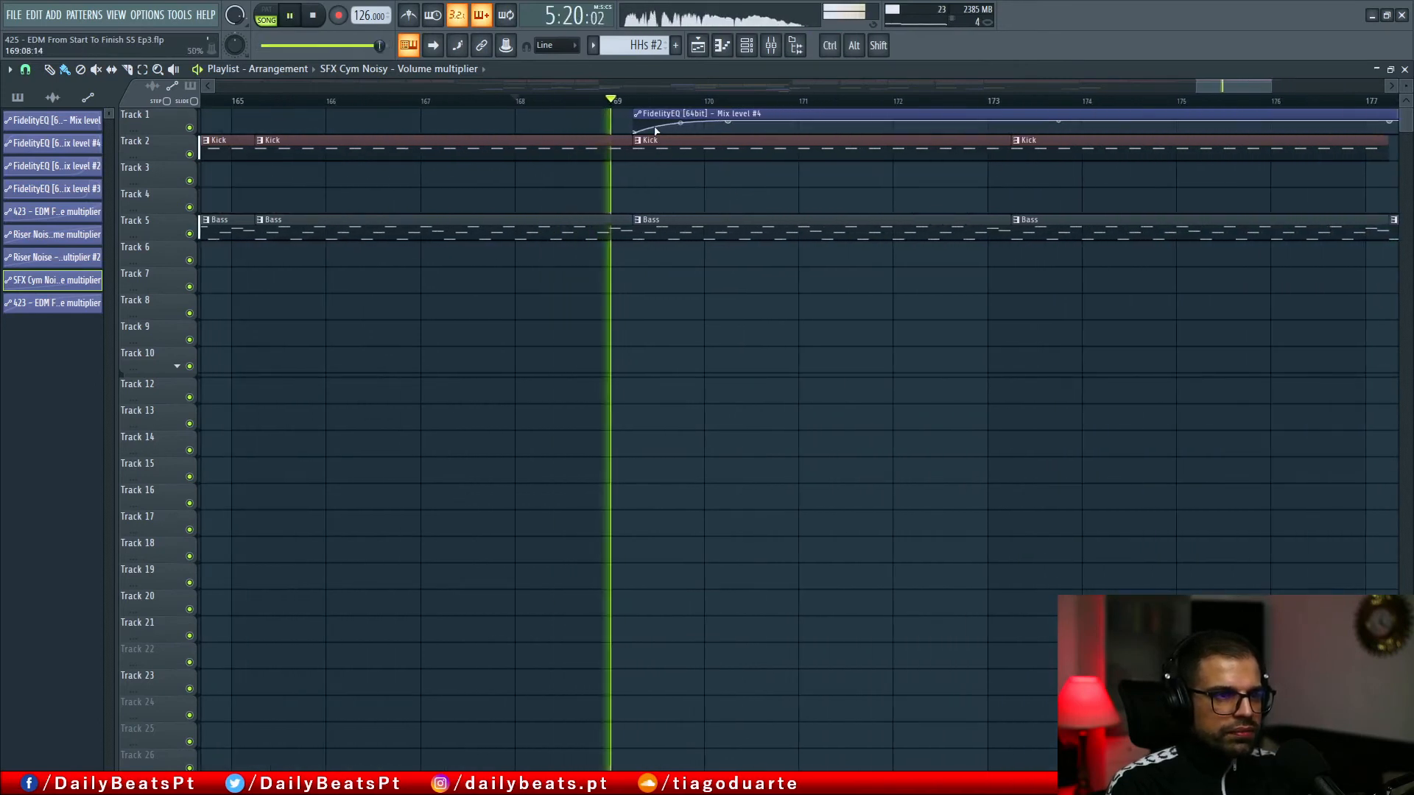
key("space")
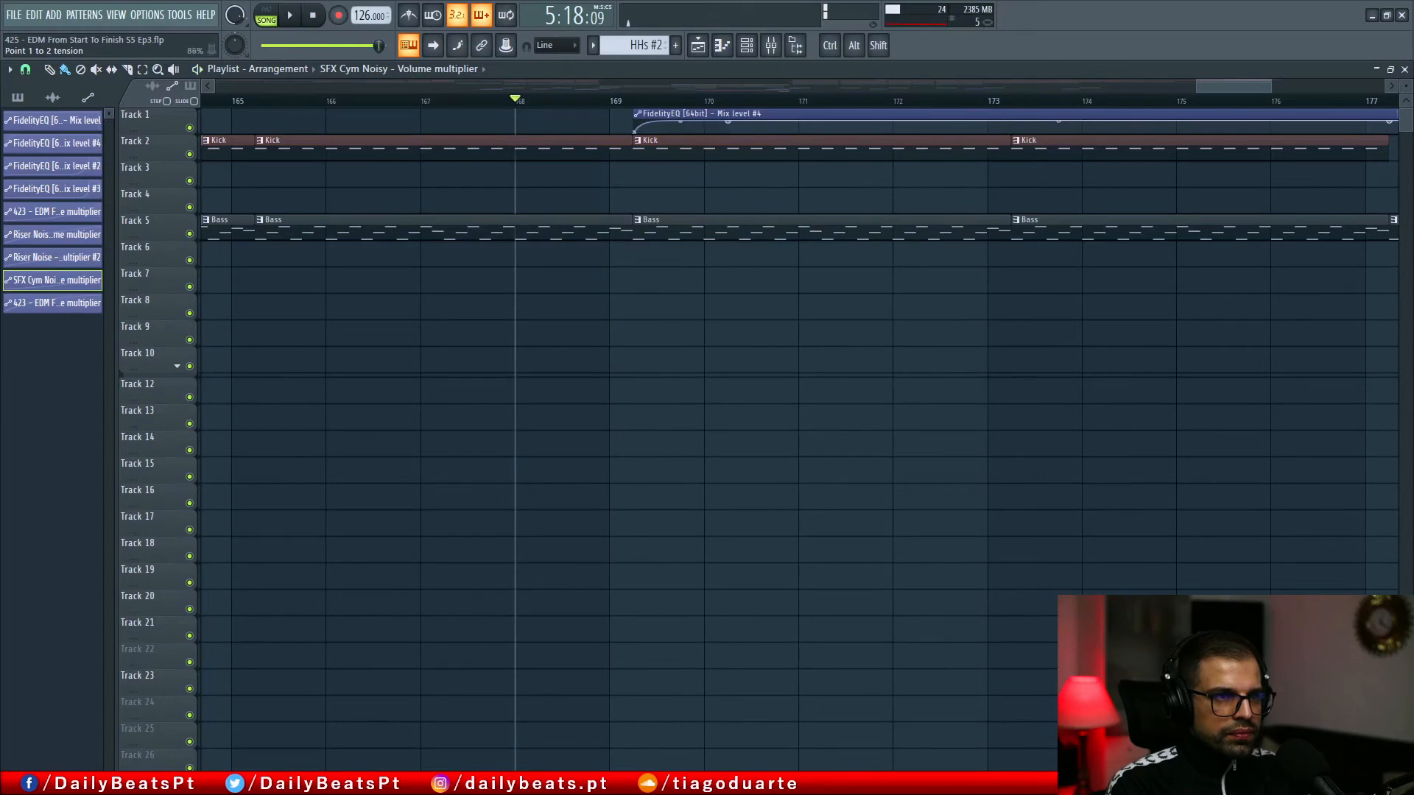
key("space")
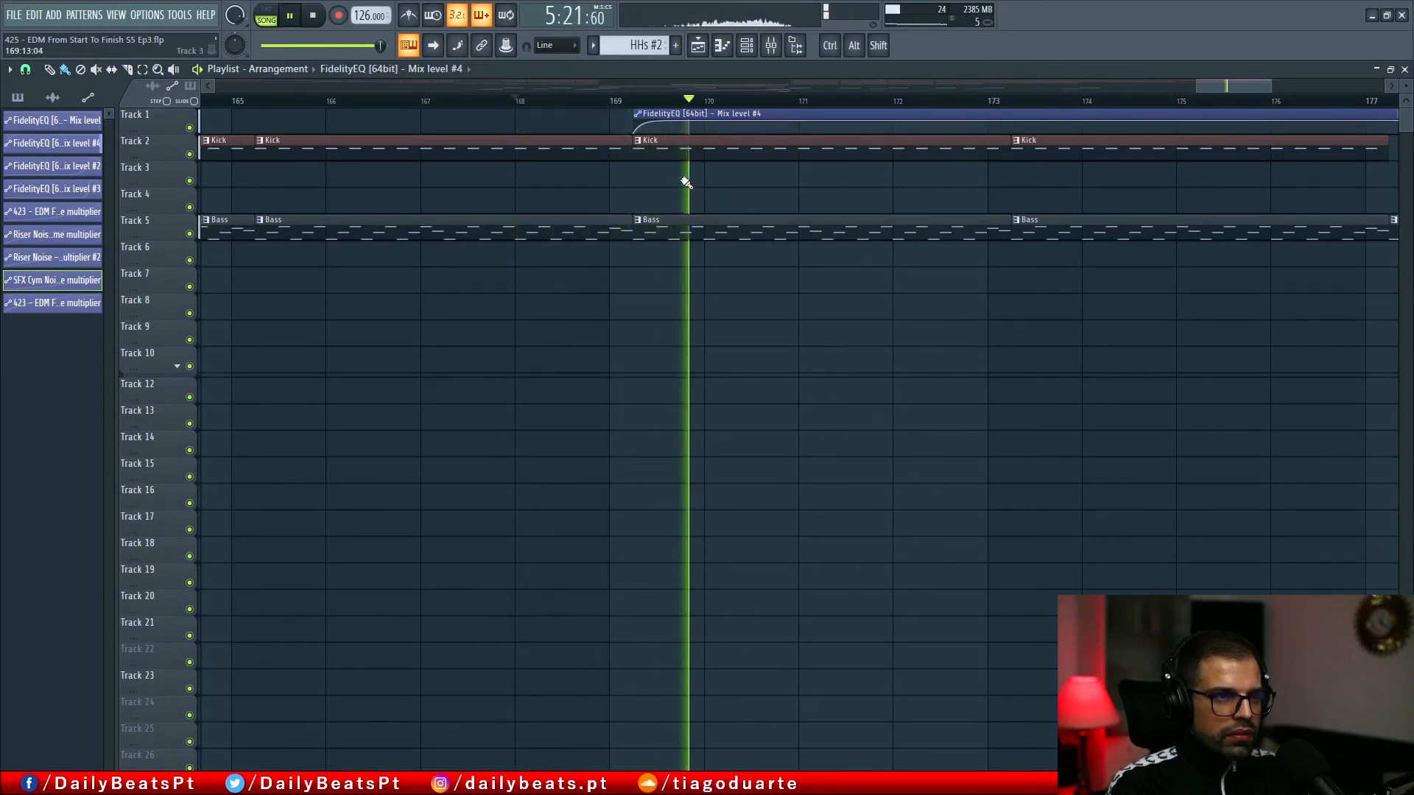
scroll(688, 179, "down", 3)
left_click(571, 103)
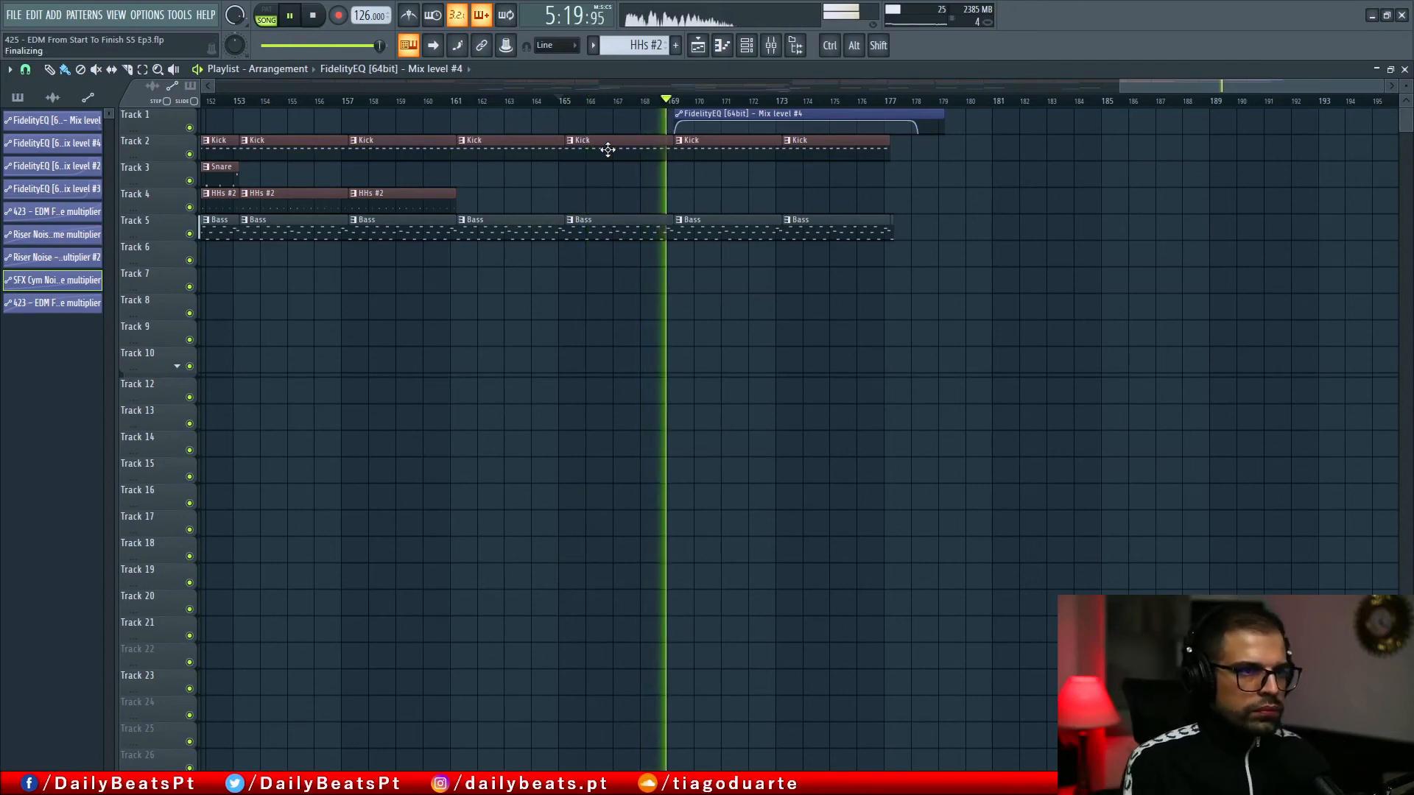
right_click(950, 195, "ctrl")
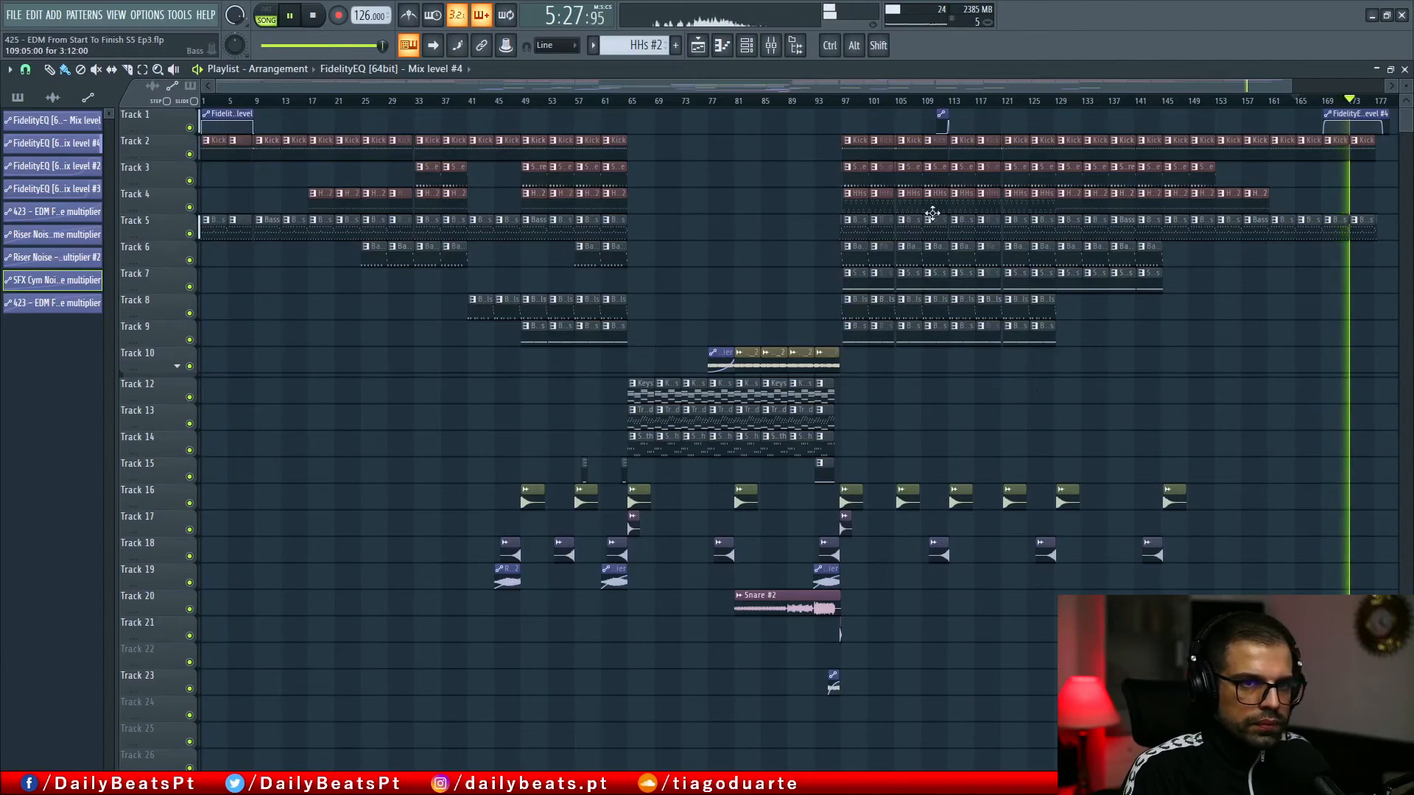
Step: Replay the build-up from bar 93 into the drop at bar 97, checking the cut-outs, fills and impacts
scroll(836, 189, "up", 5)
key("space")
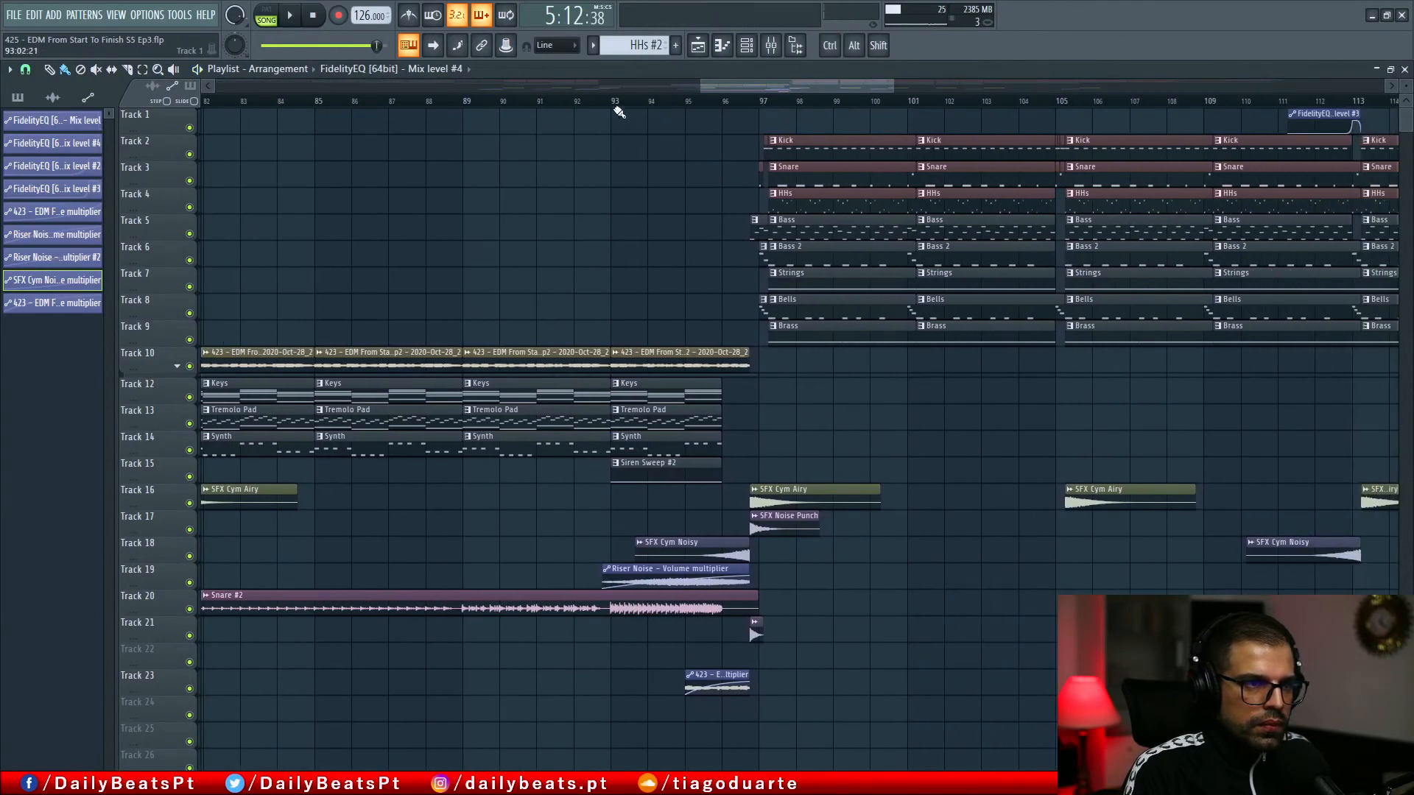
scroll(694, 331, "down", 3)
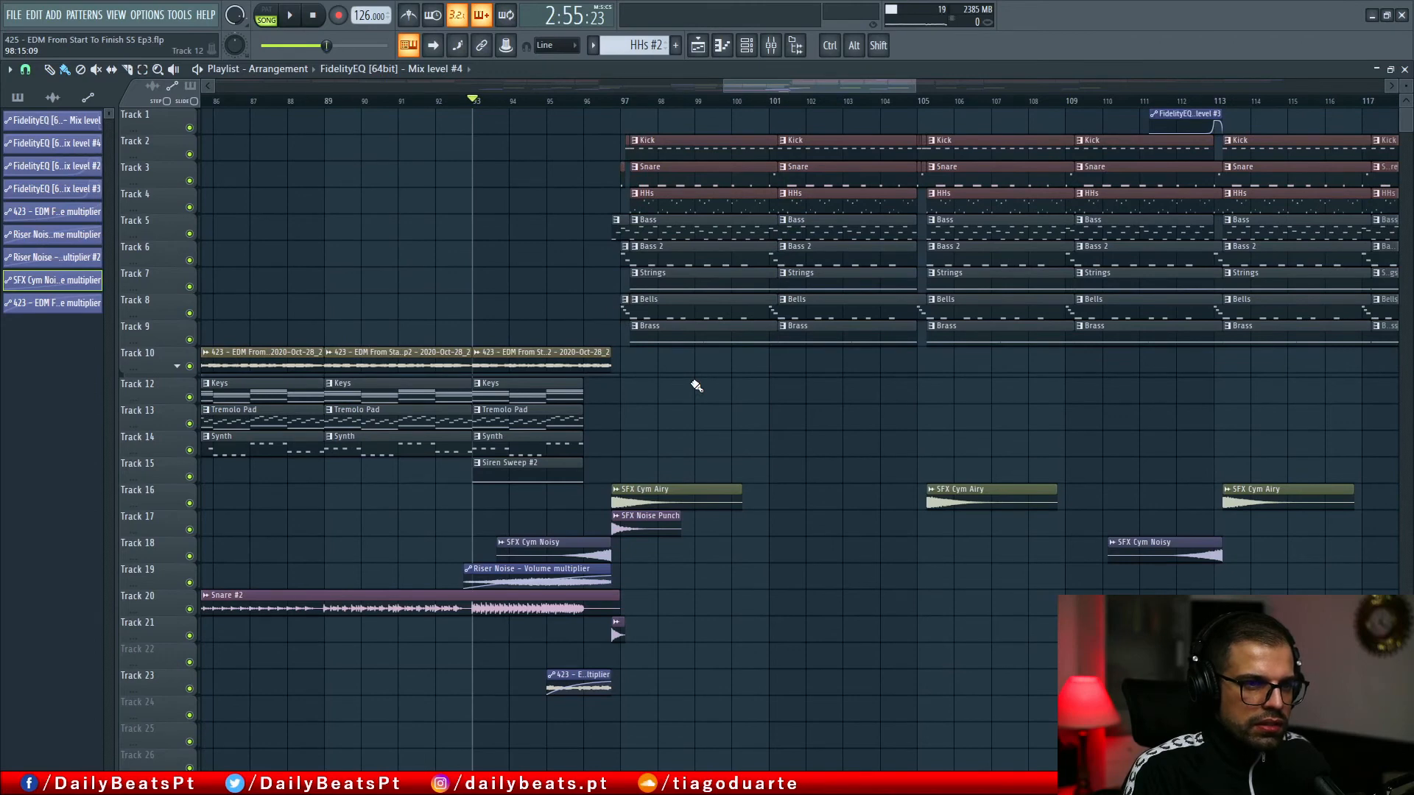
key("space")
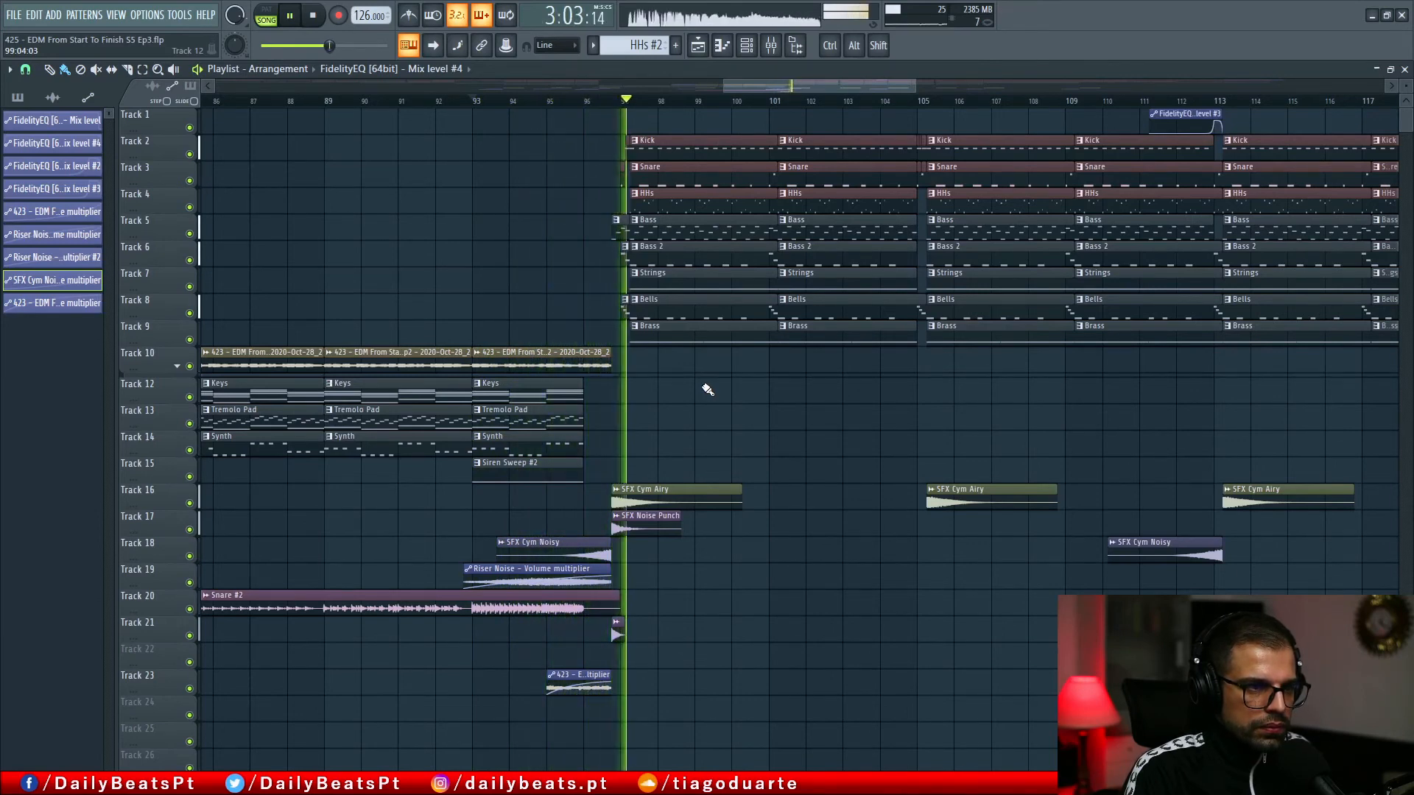
scroll(793, 423, "down", 5)
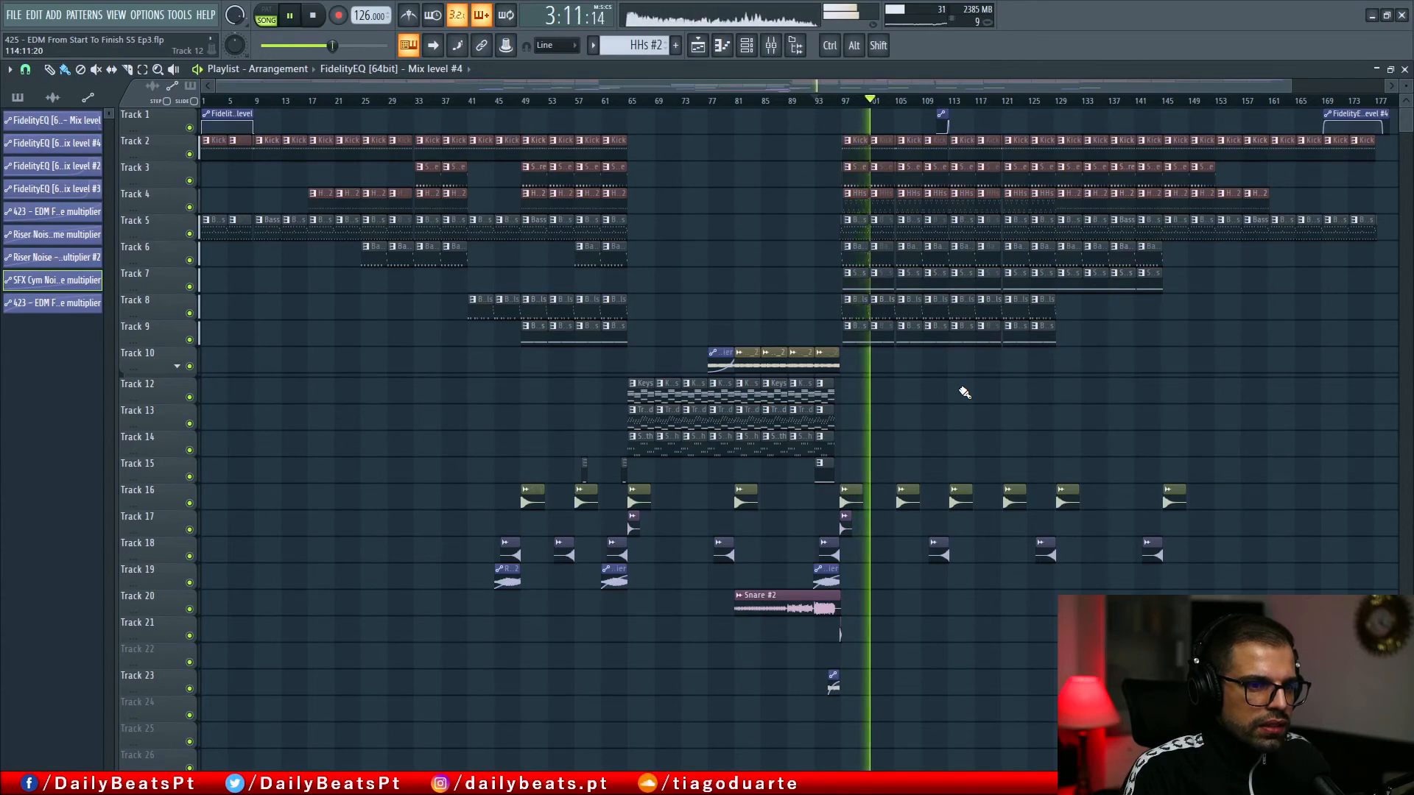
key("space")
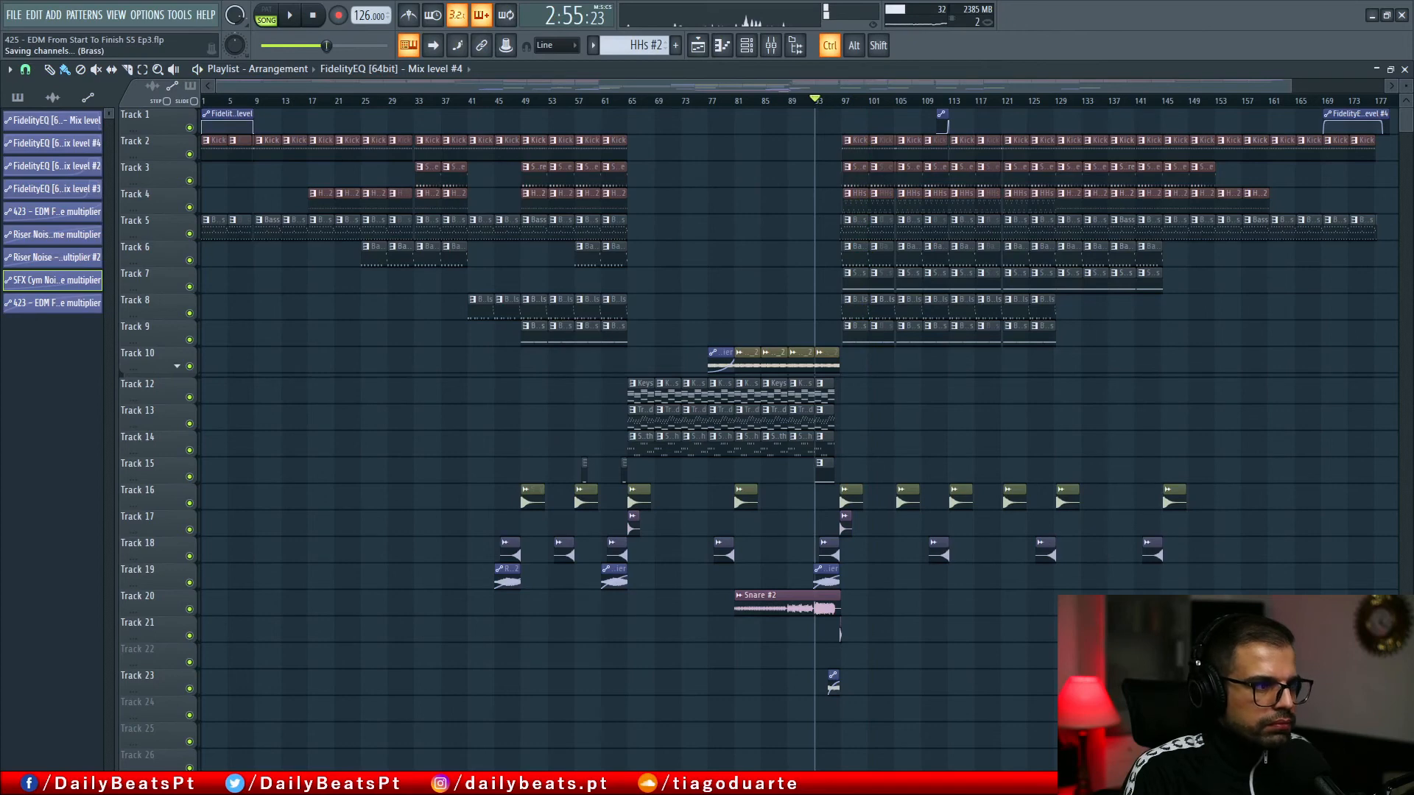
key("space")
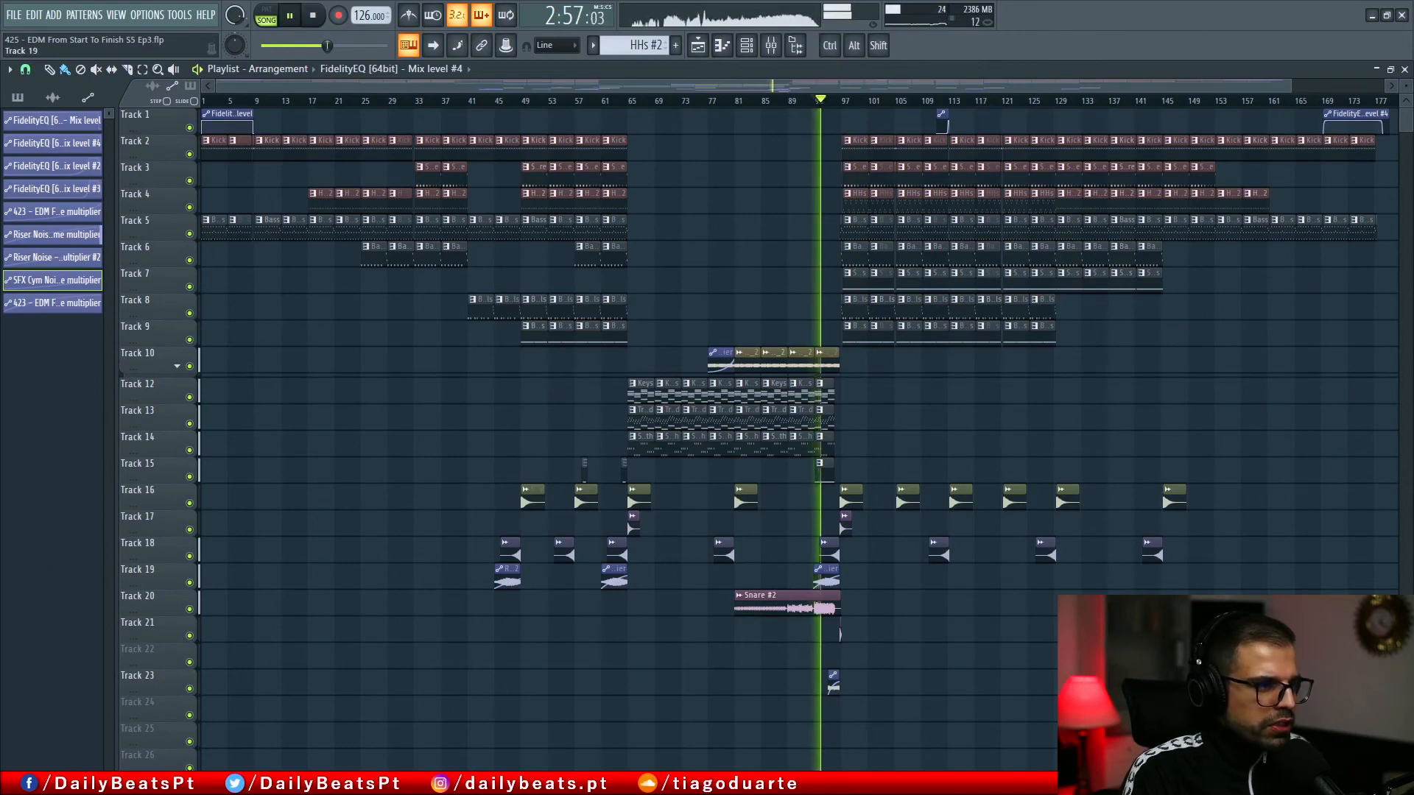
scroll(894, 452, "up", 3)
scroll(775, 450, "up", 3)
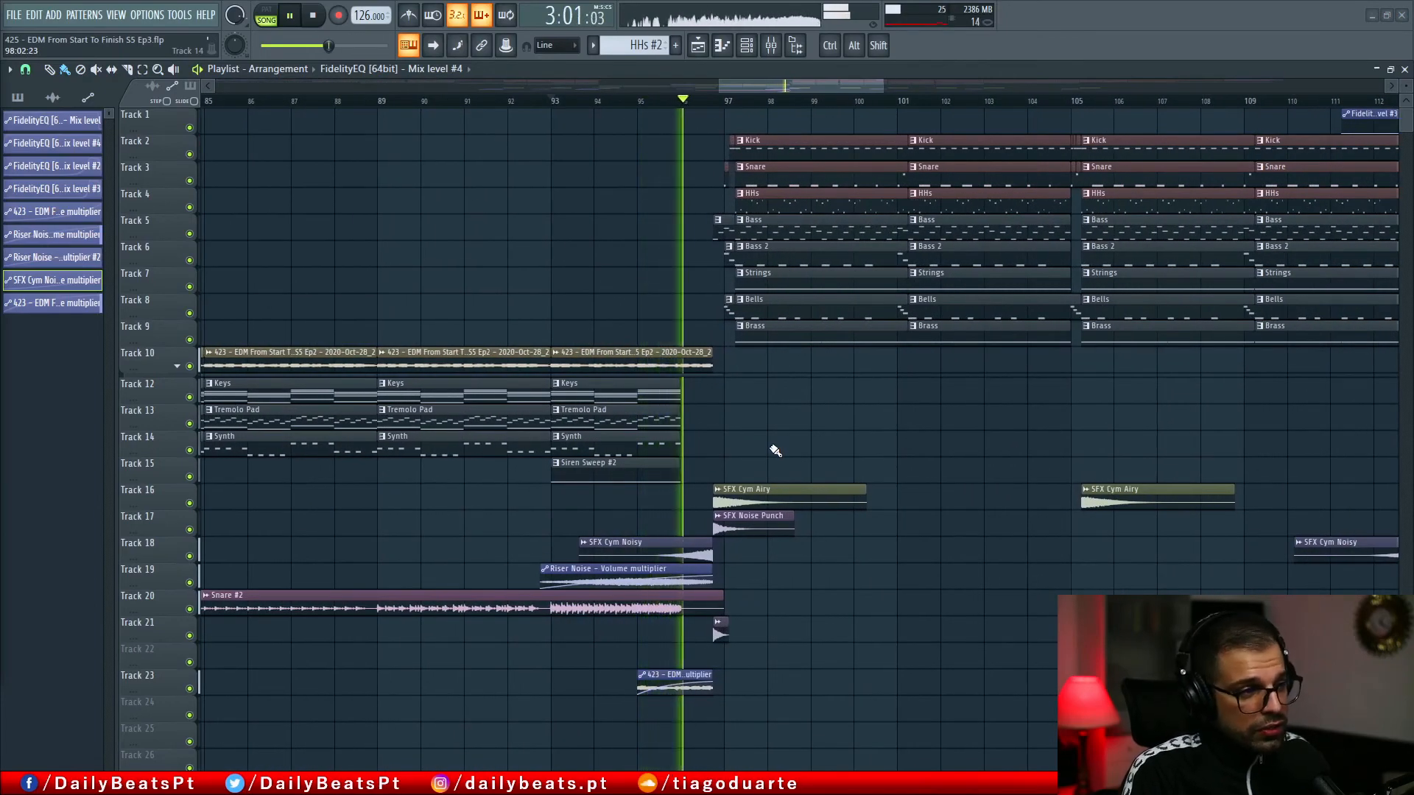